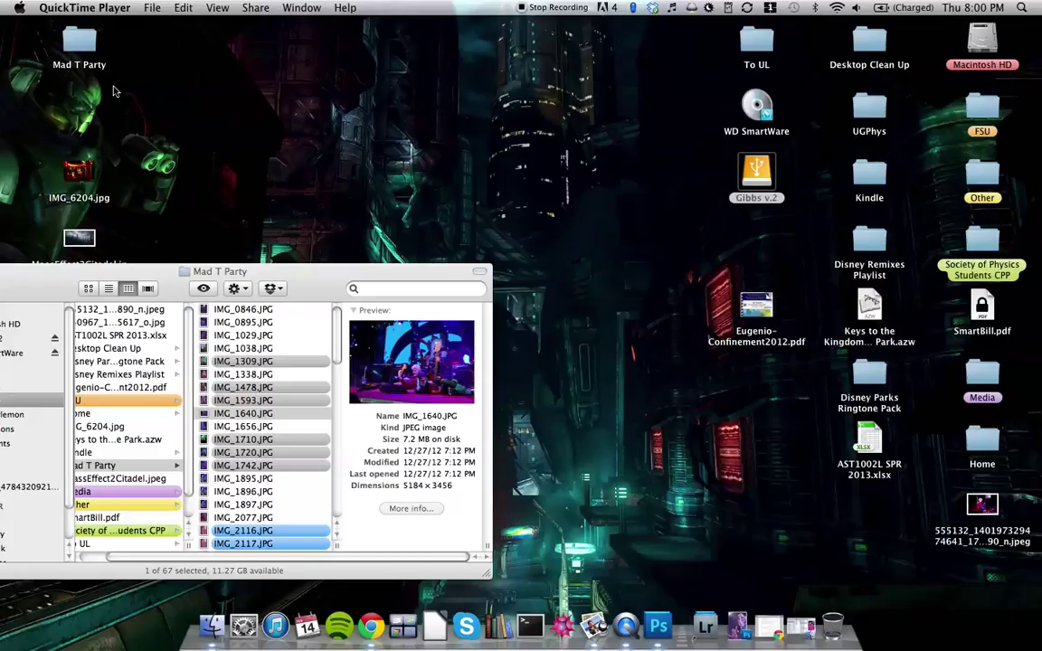
- Preview the Mad T Party photos from IMG_1640.JPG through IMG_1895.JPG to examine their lighting and colour
click(304, 299)
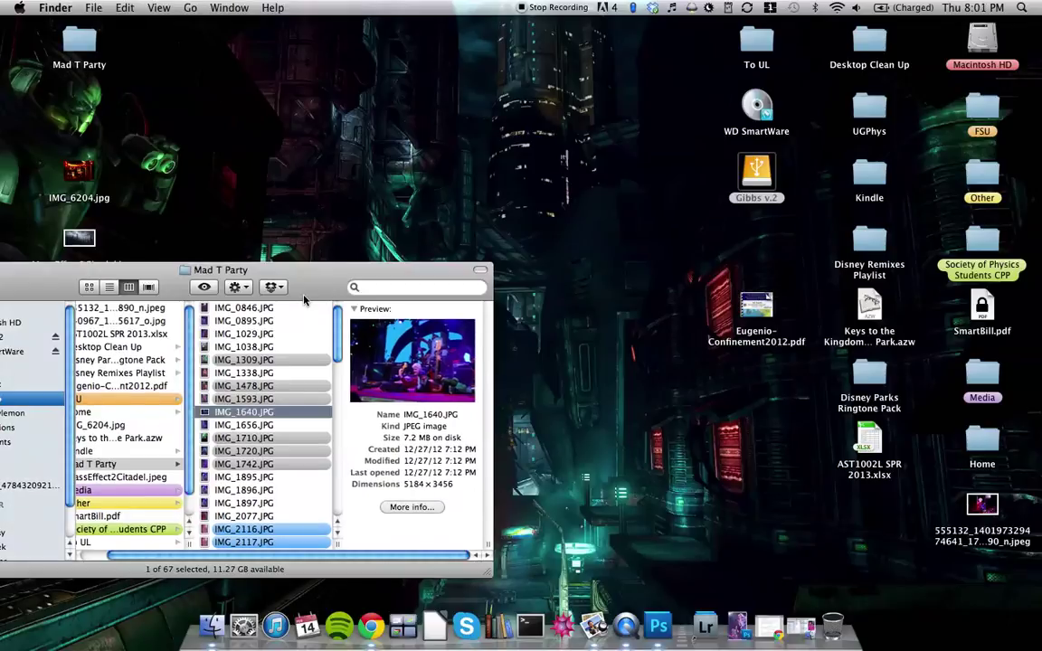
key(space)
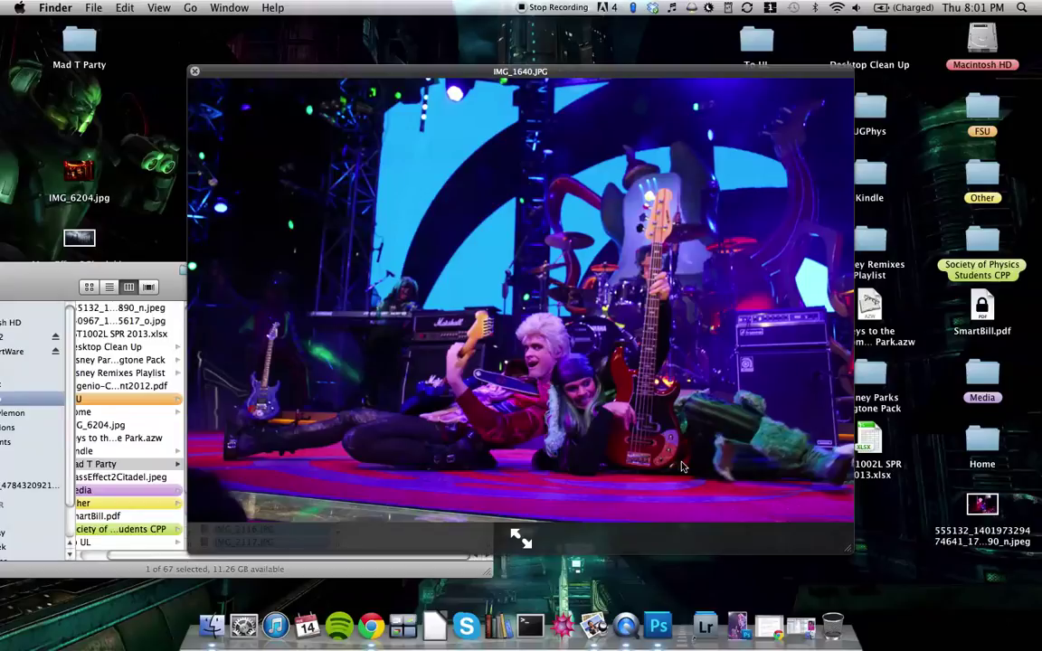
key(Down)
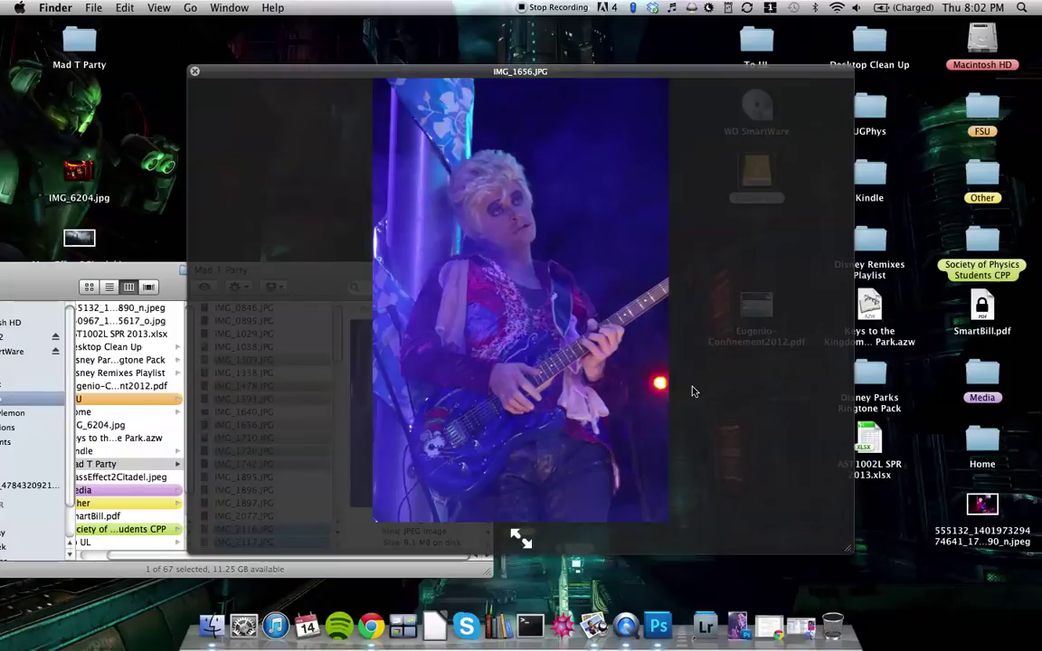
key(Down)
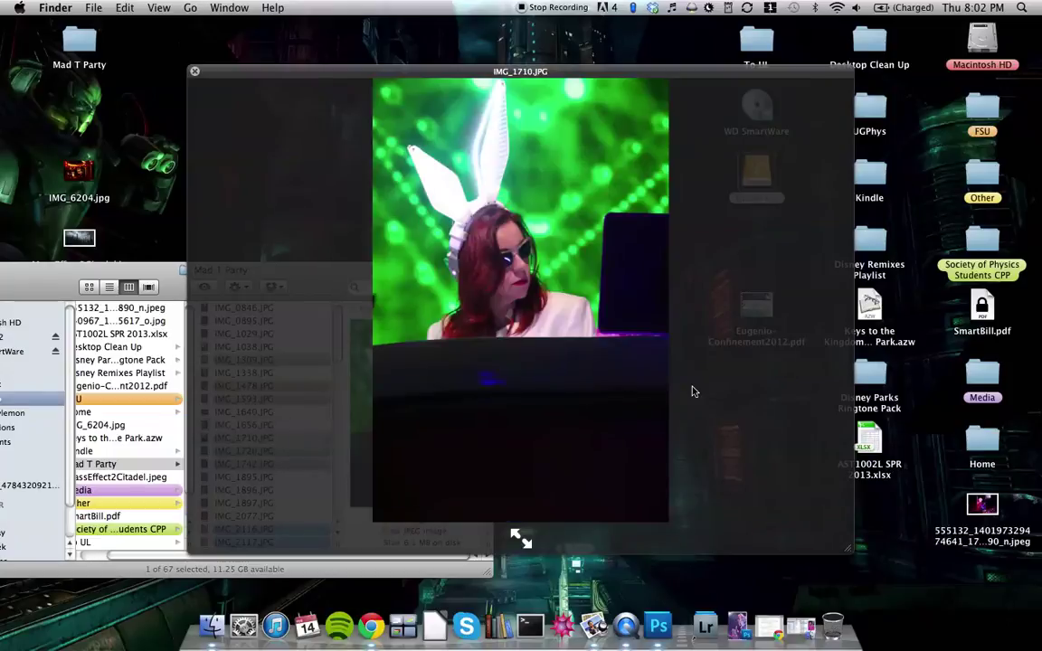
key(Down)
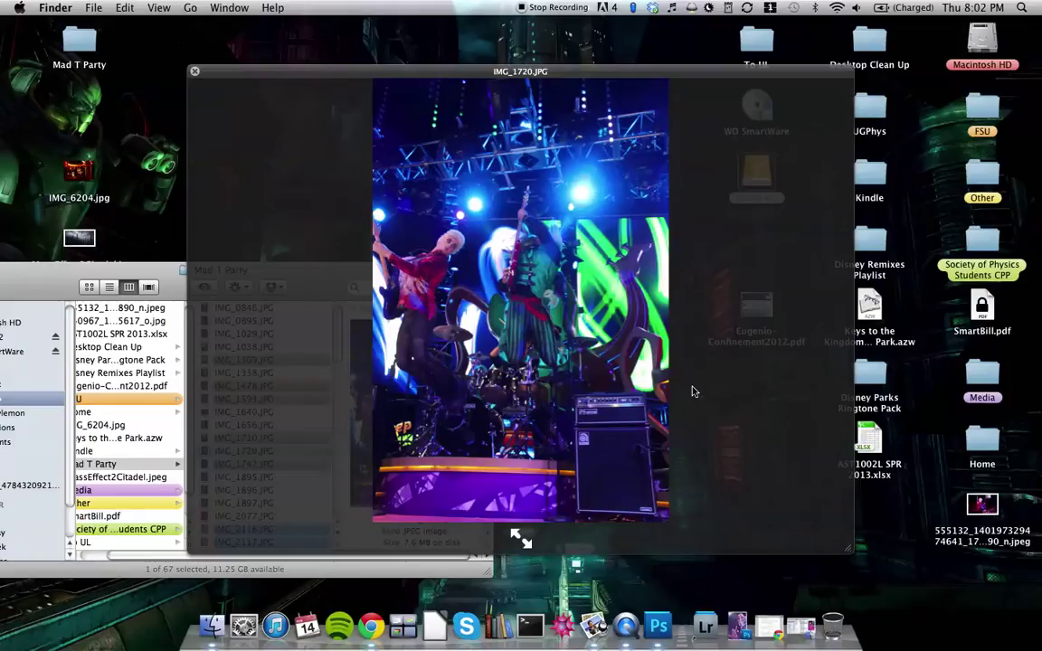
key(Down)
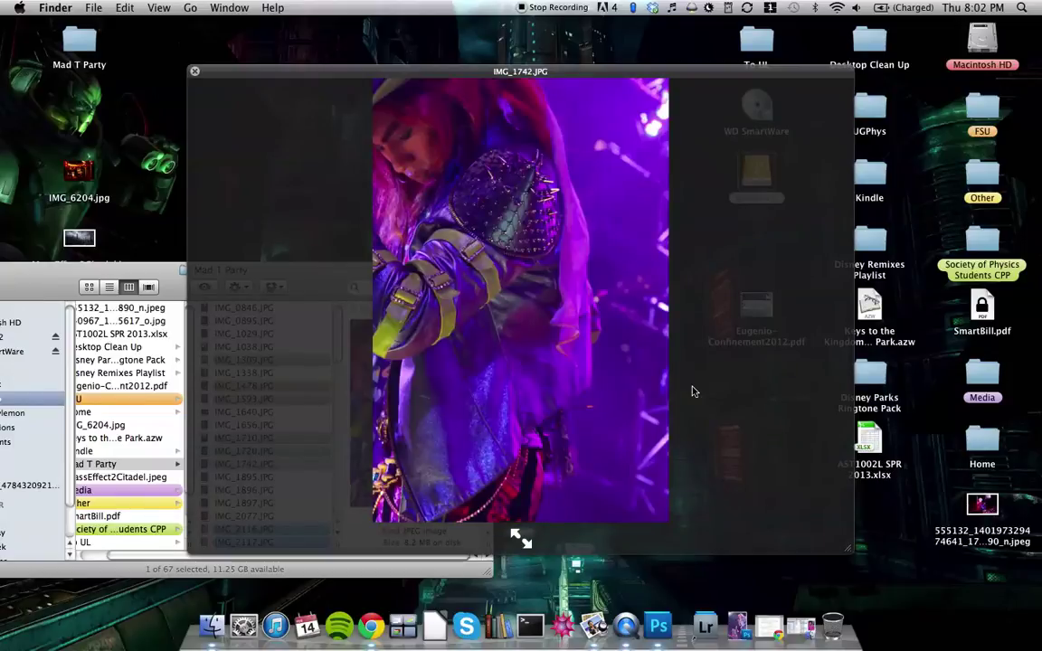
key(Down)
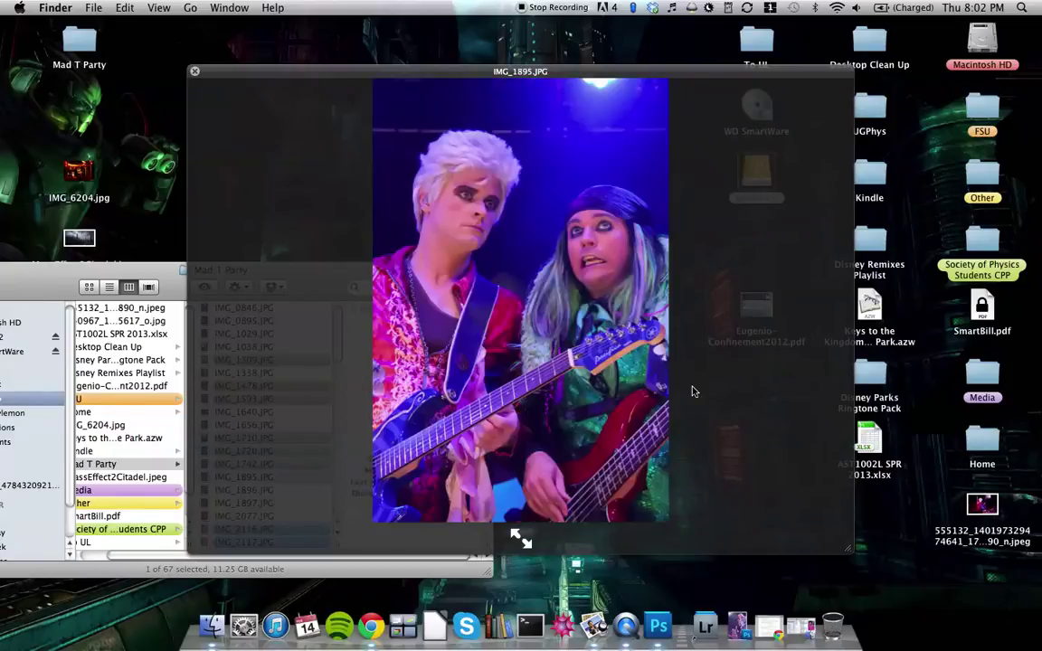
key(space)
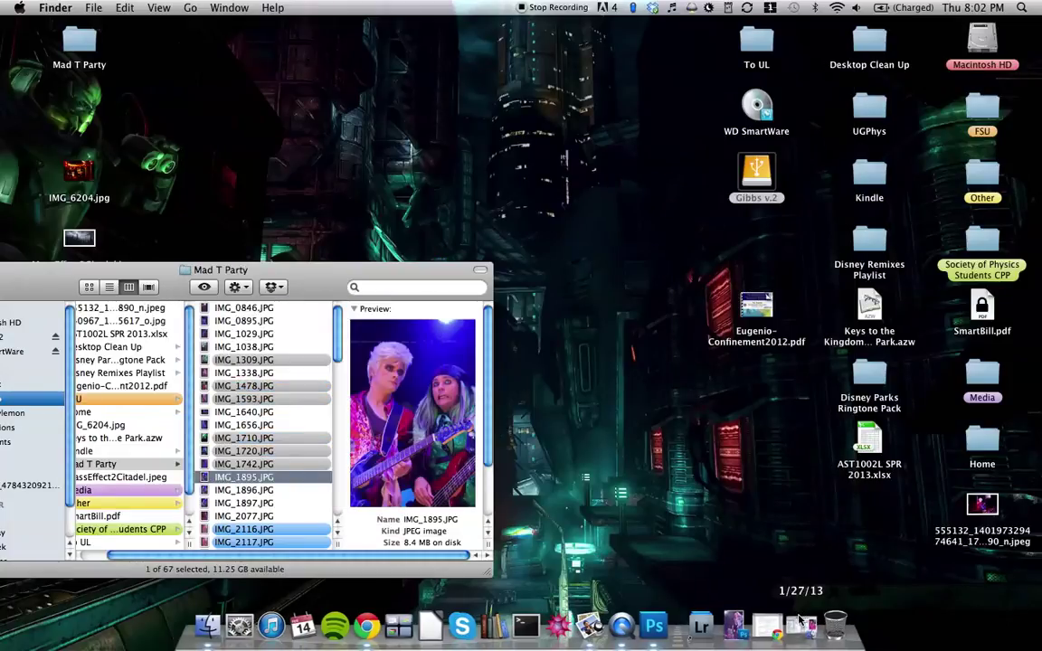
- Bring up the minimized 1/27/13 folder and preview its photos from IMG_3297.JPG through IMG_3308.JPG
click(799, 624)
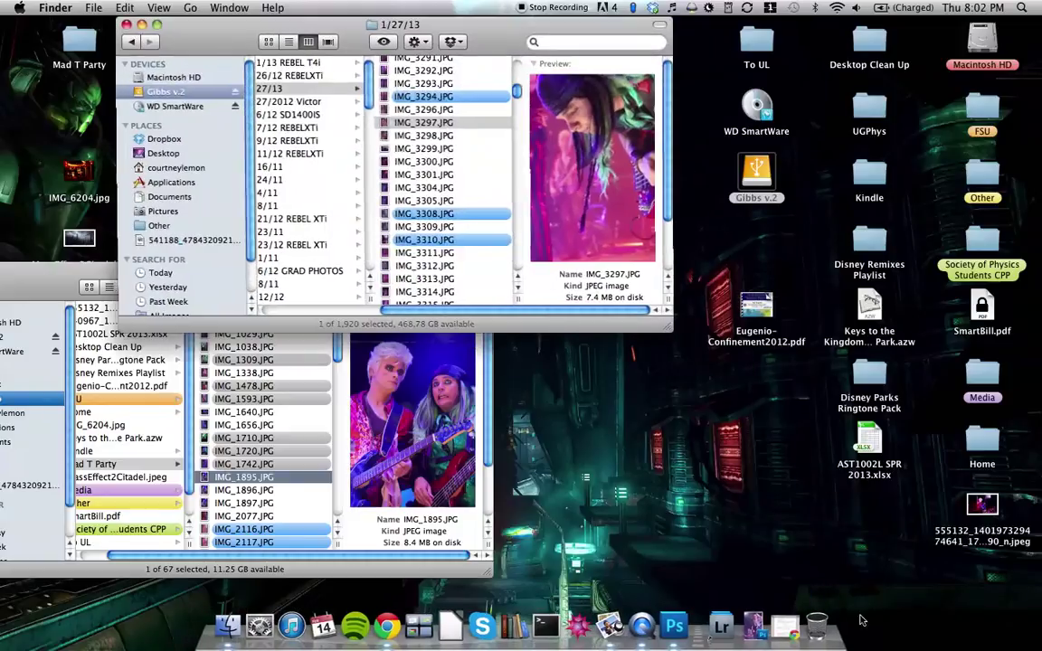
drag(470, 46, 278, 49)
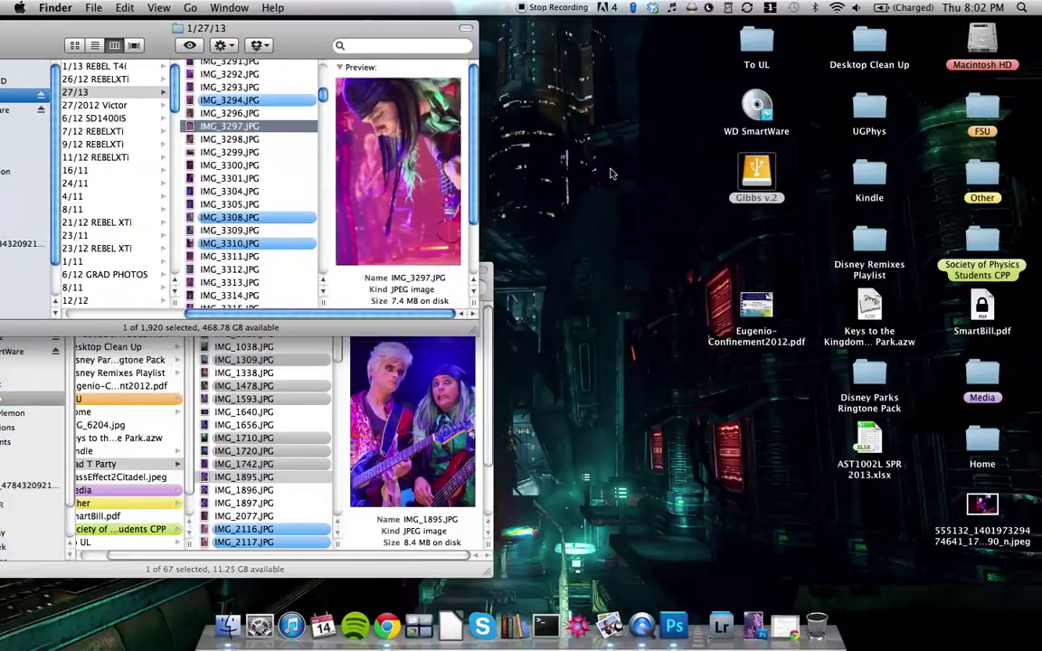
key(space)
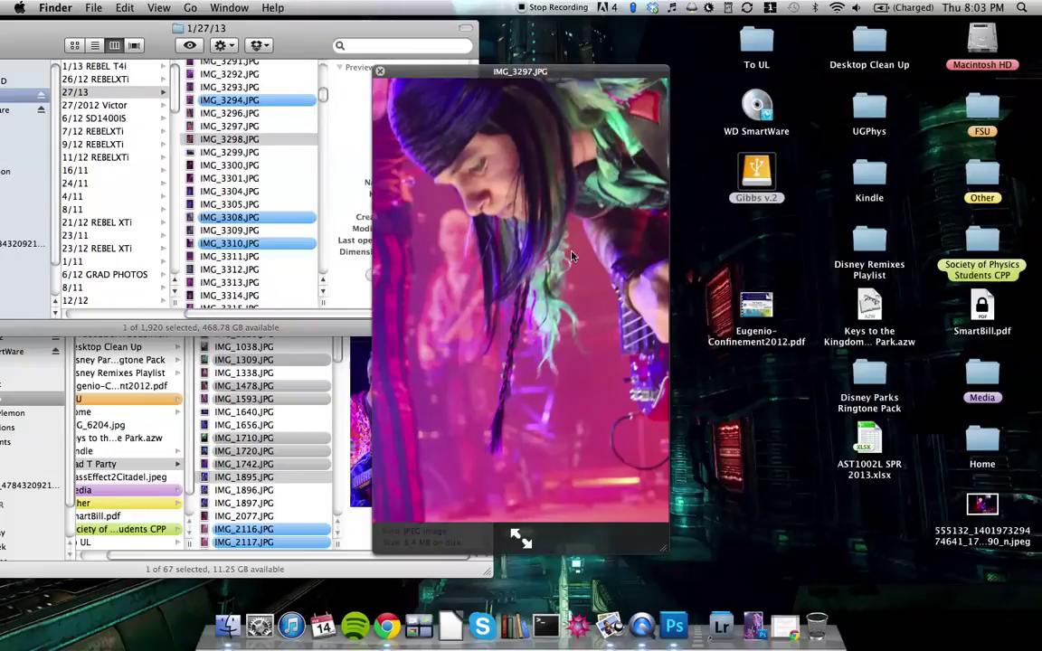
key(Down)
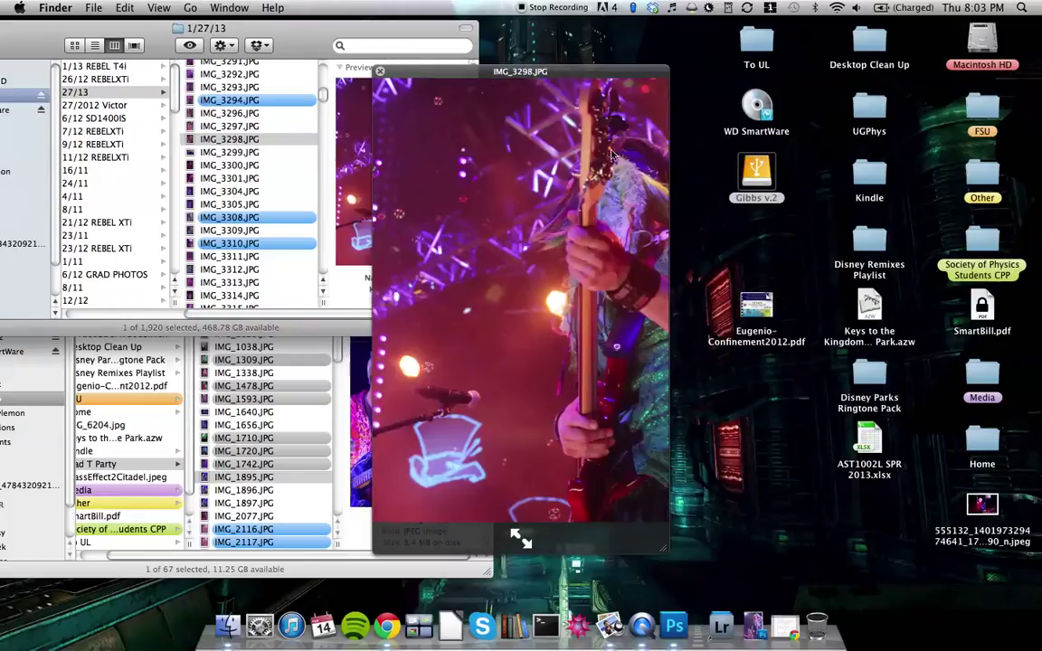
key(Down)
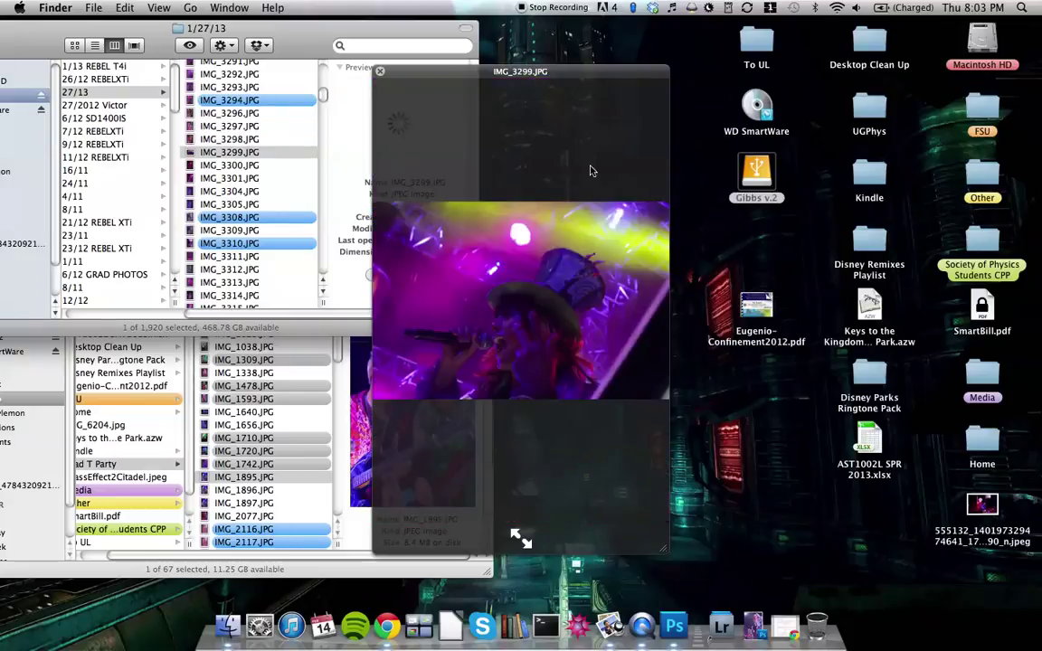
key(Down)
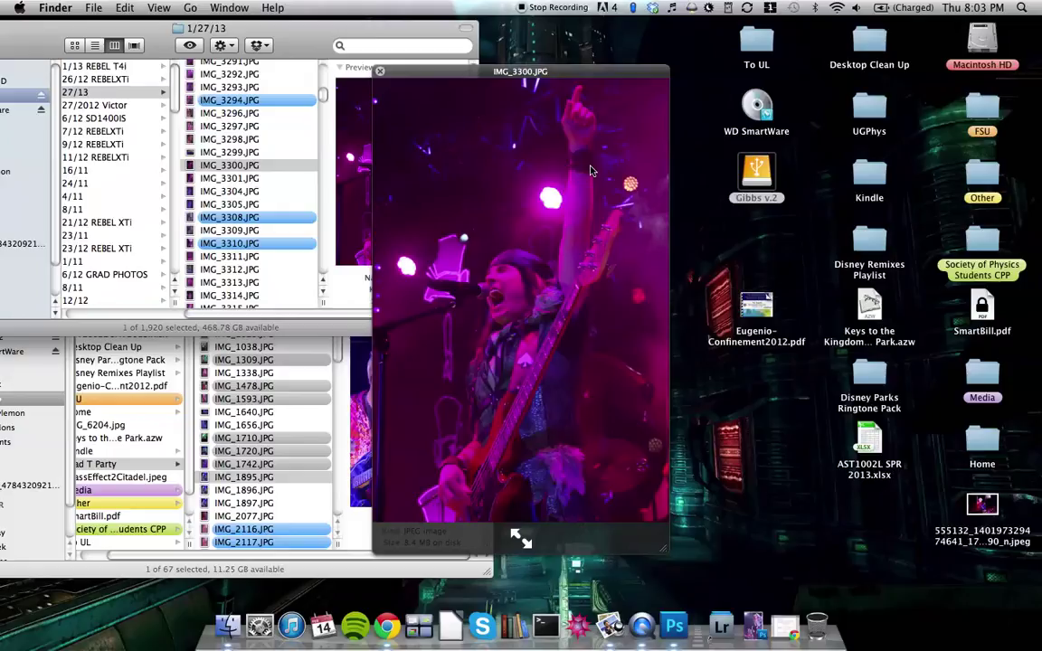
key(Down)
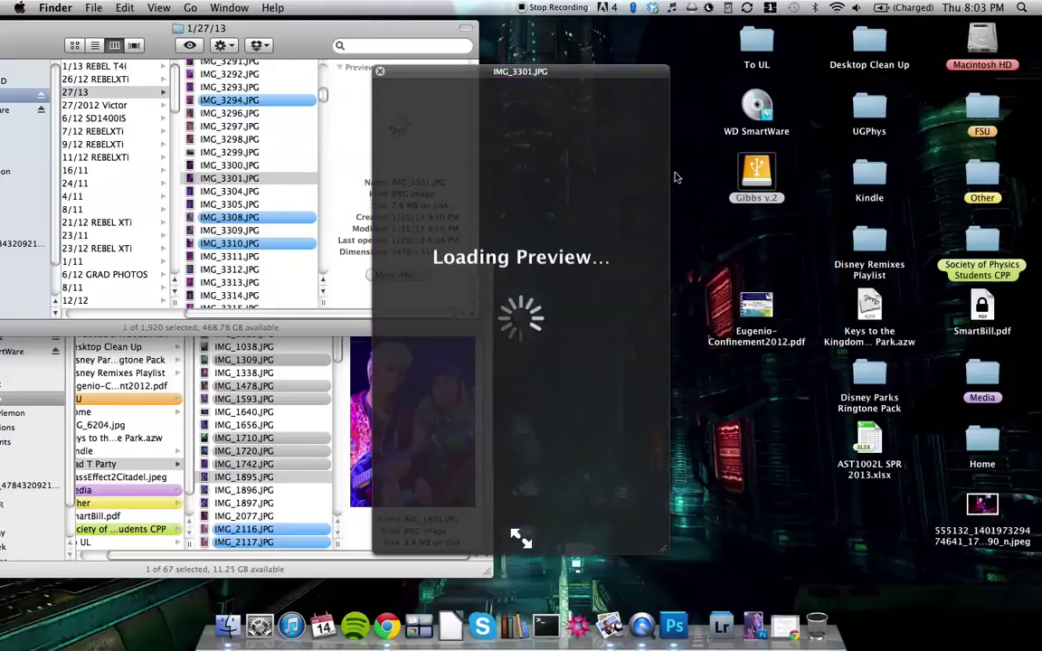
key(Down)
key(Down)
key(Down)
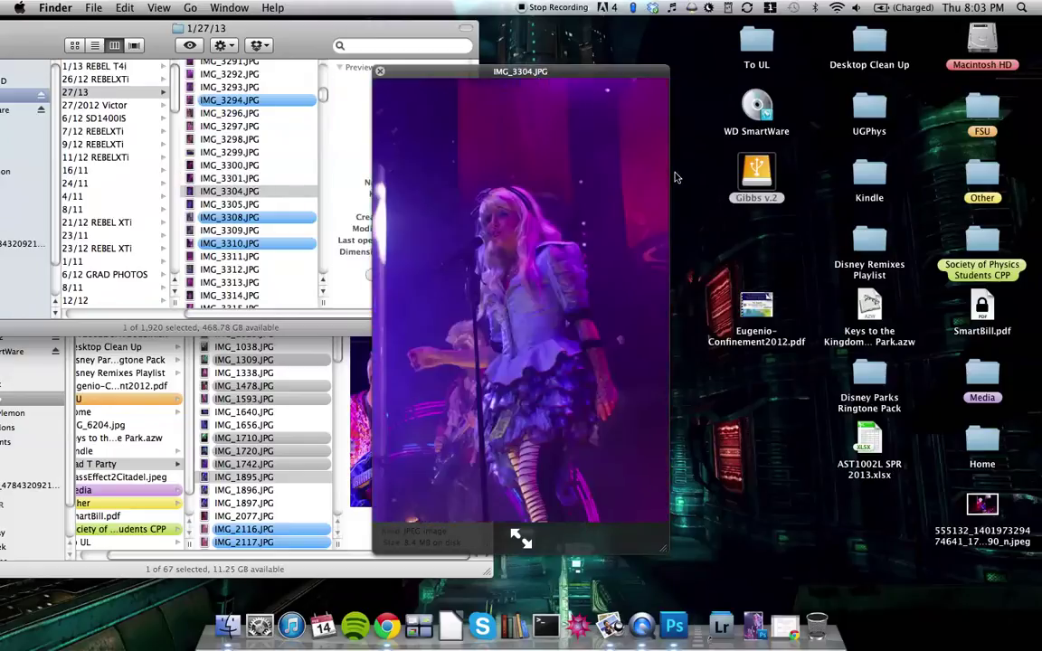
key(Down)
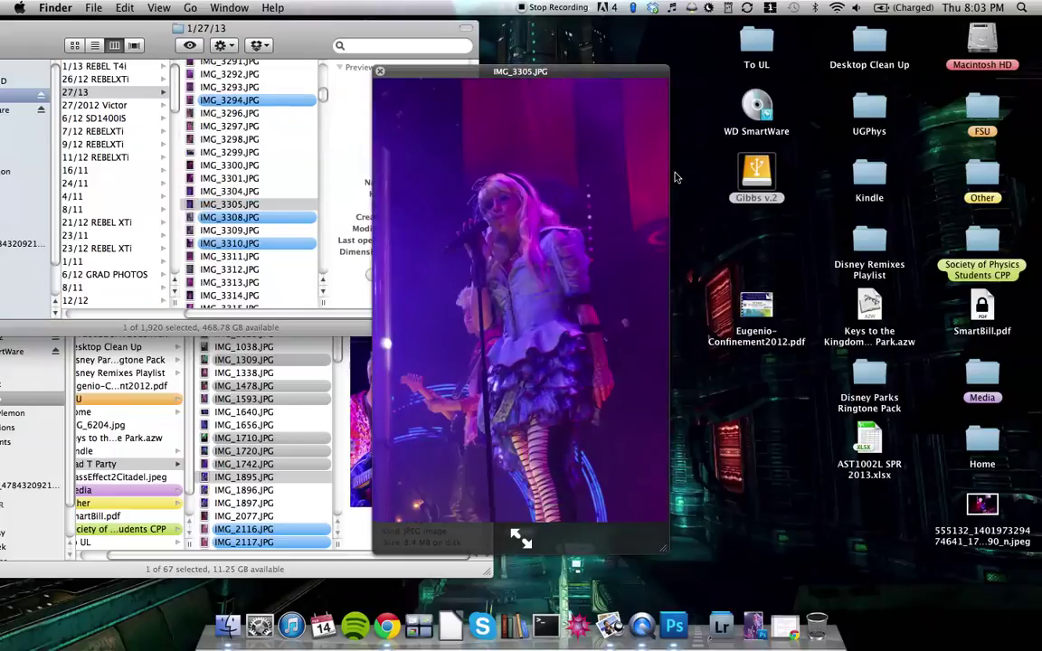
key(Down)
key(Down)
key(Down)
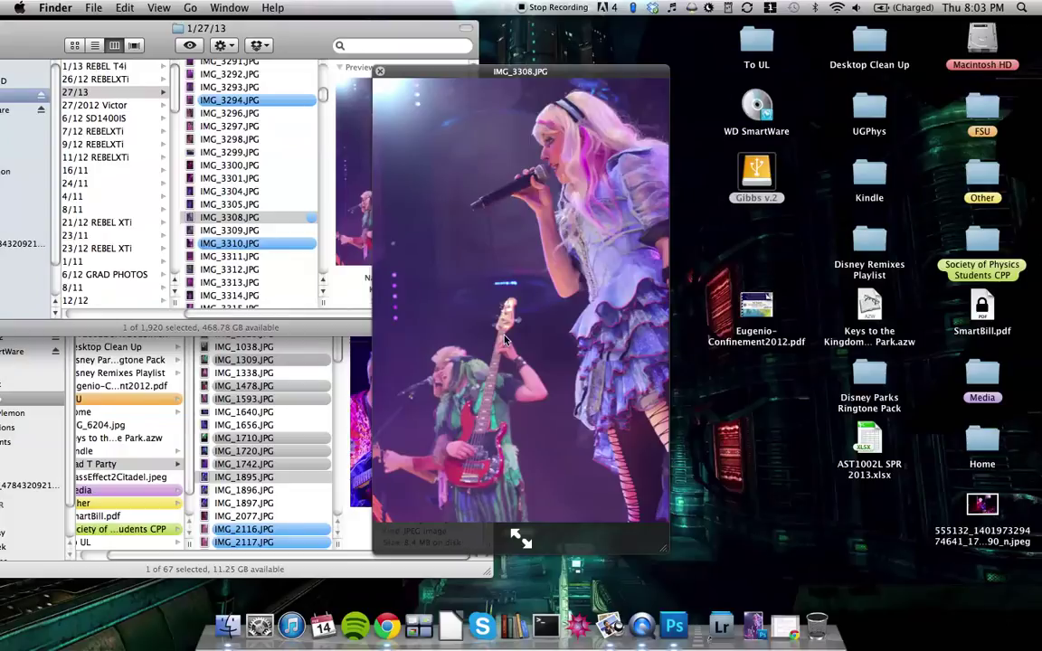
key(space)
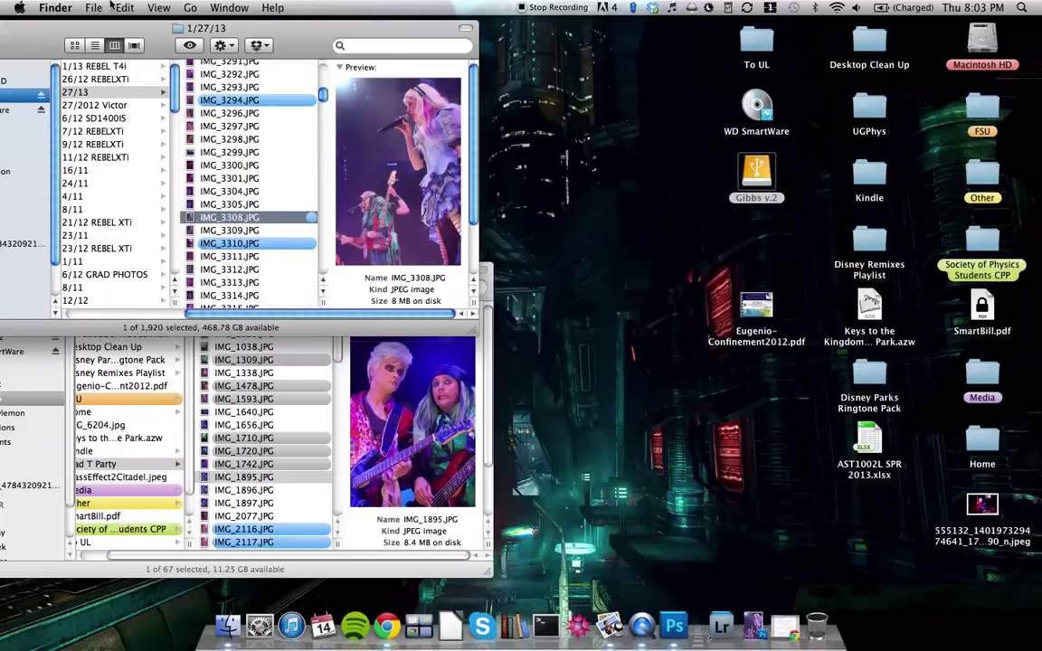
- Switch to Photoshop, restore the minimized IMG_3308.JPG document and show it in full screen mode with the menu bar
mouse_move(2, 1)
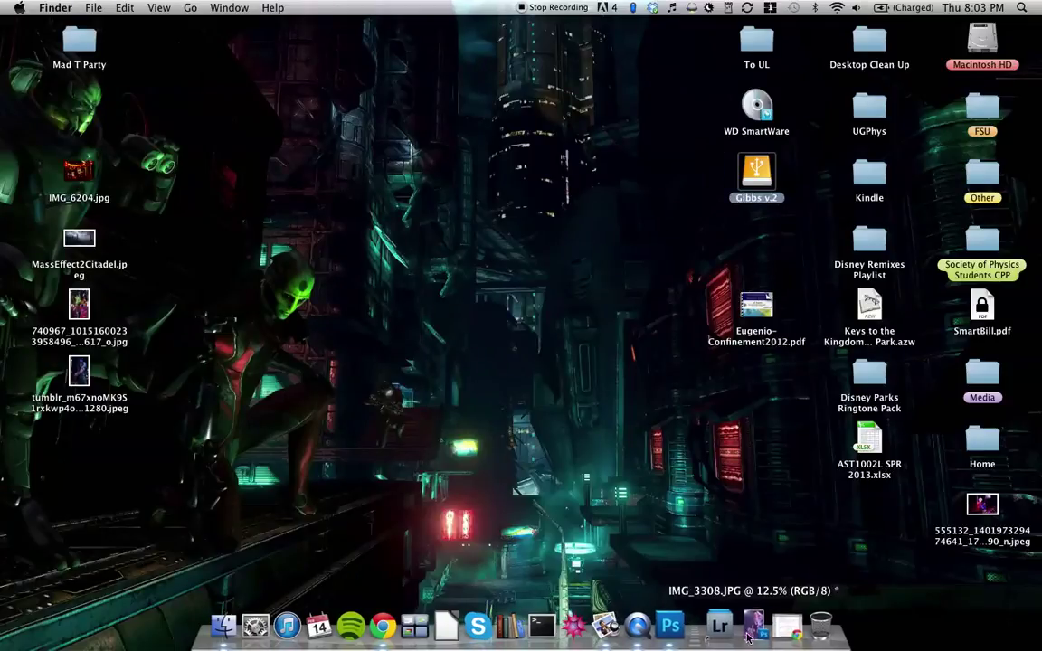
click(752, 625)
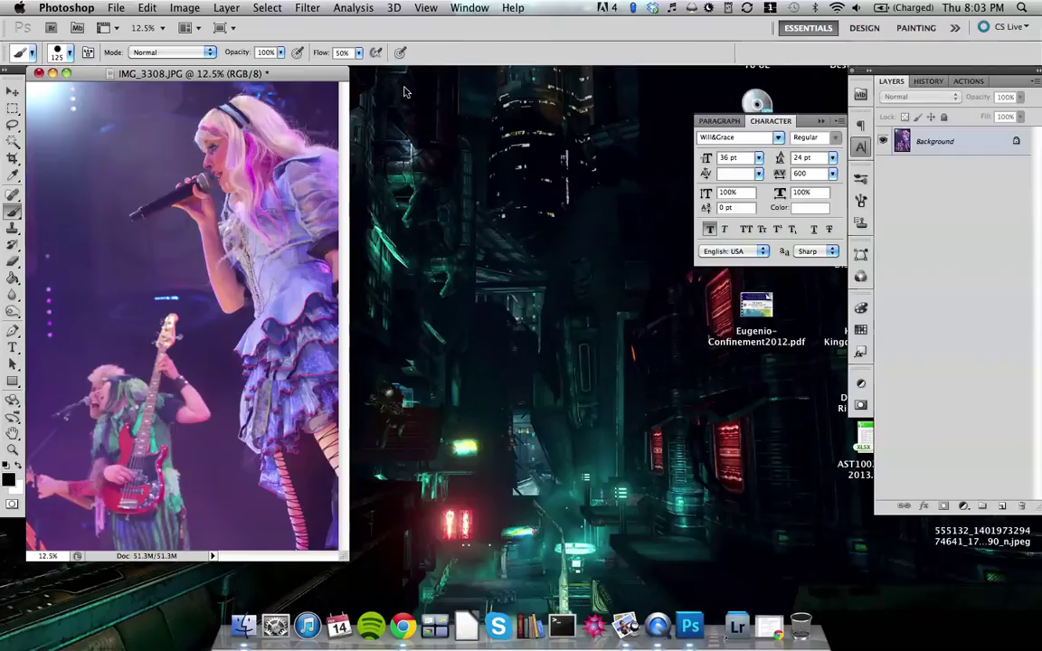
key(f)
key(f)
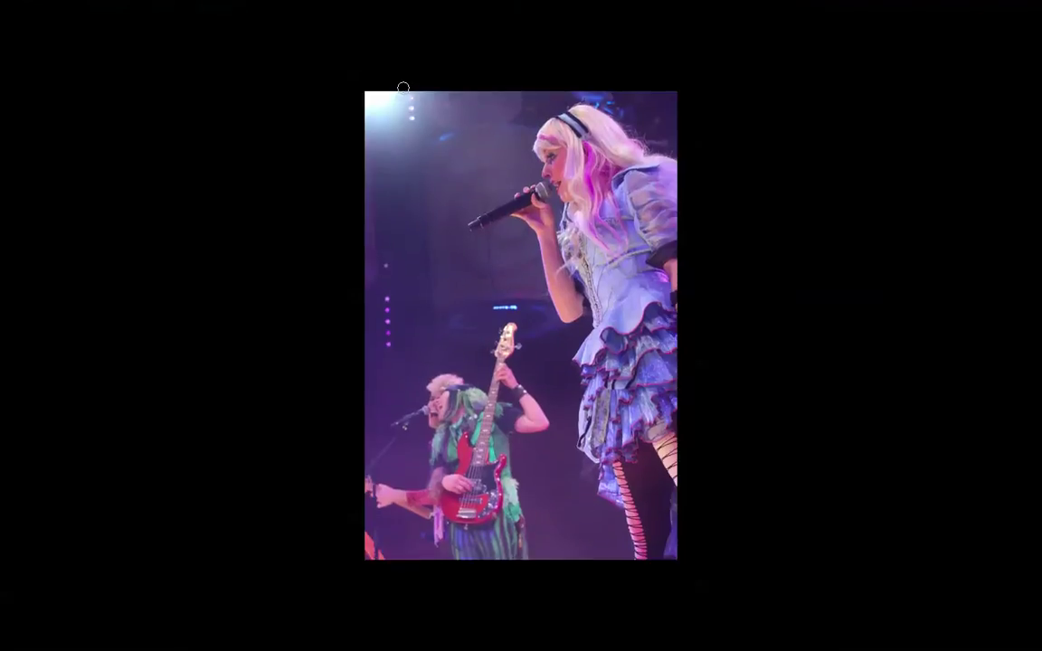
key(f)
key(f)
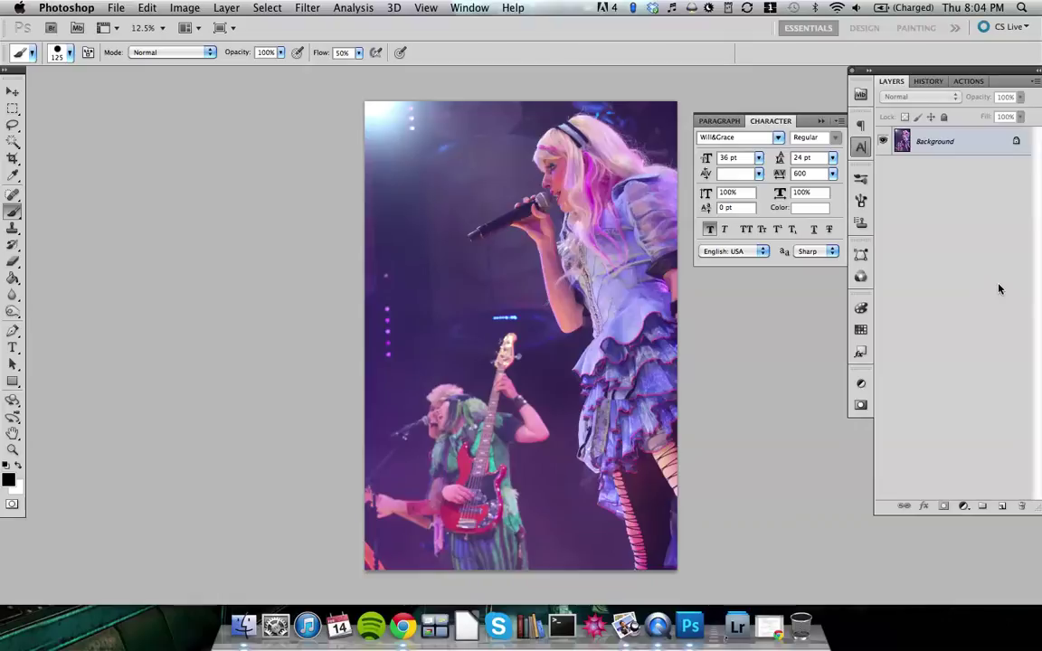
- Duplicate the Background layer and set the copy's blend mode to Screen
key(super+j)
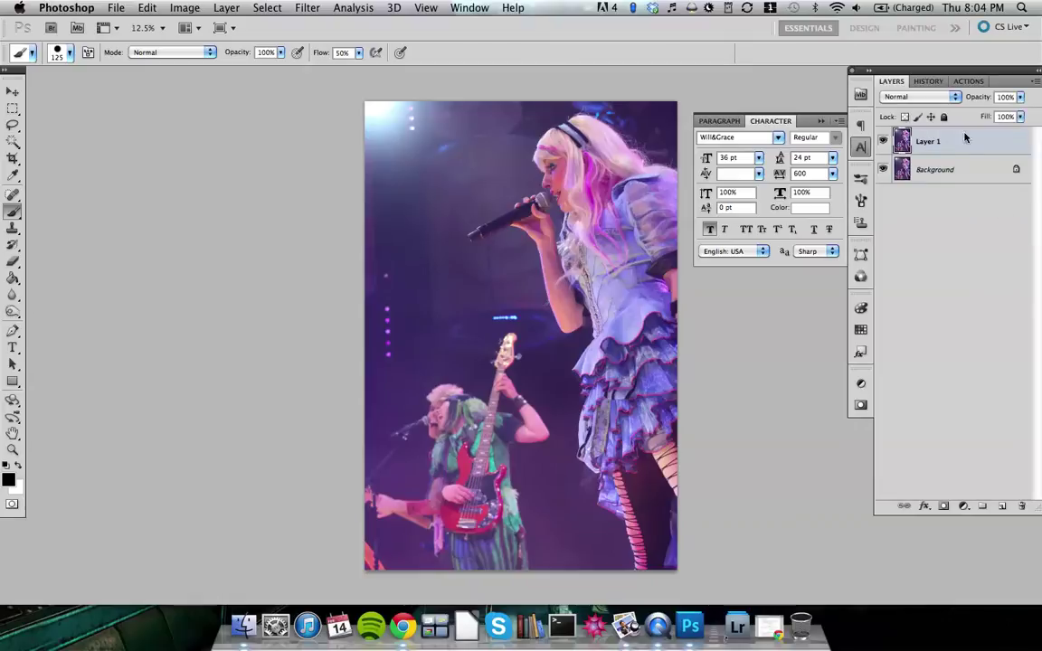
click(932, 96)
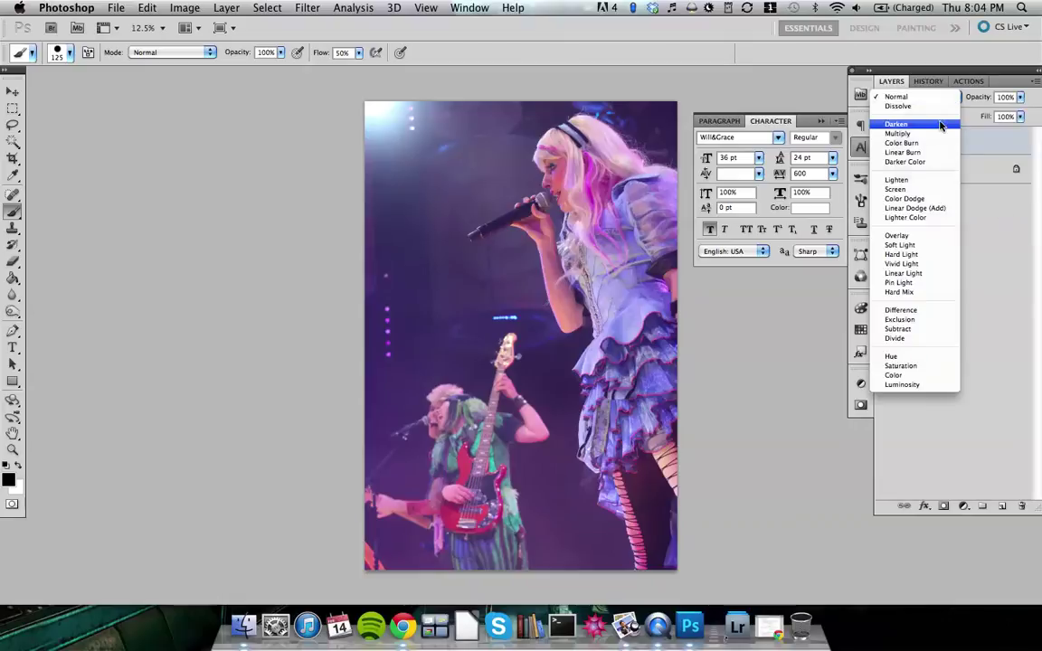
click(927, 189)
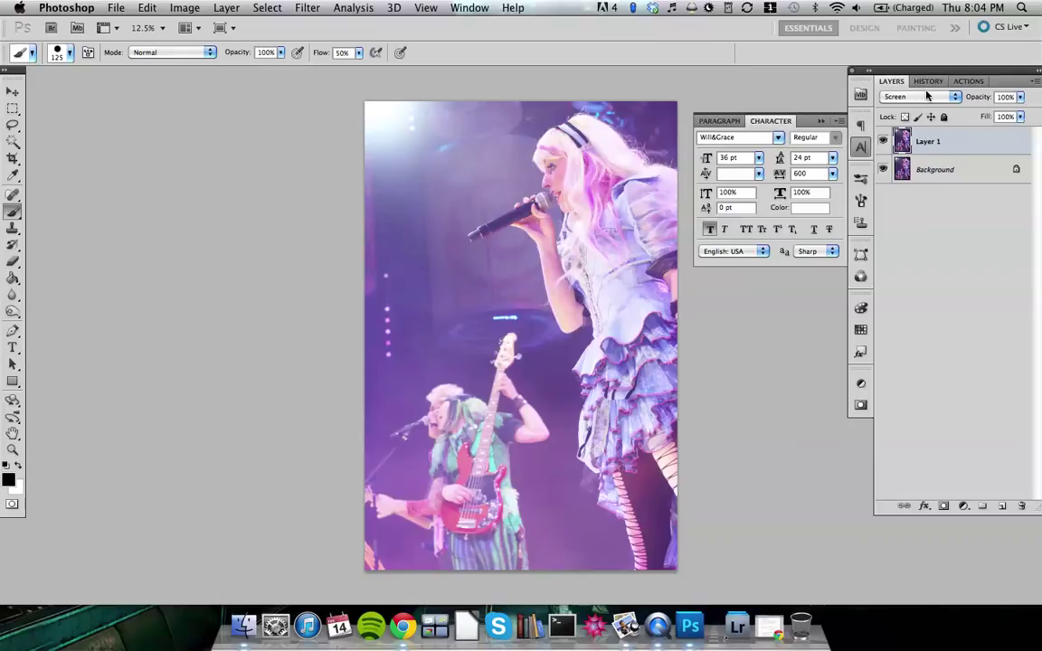
- Duplicate the Background layer again and set this second copy's blend mode to Multiply
click(945, 168)
key(super+j)
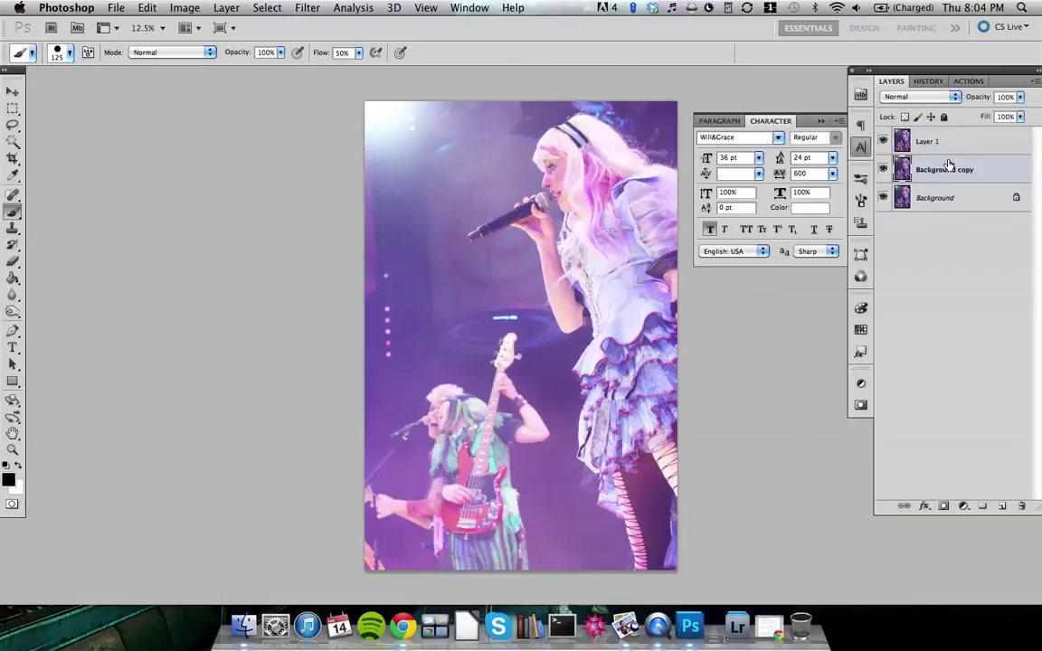
click(919, 96)
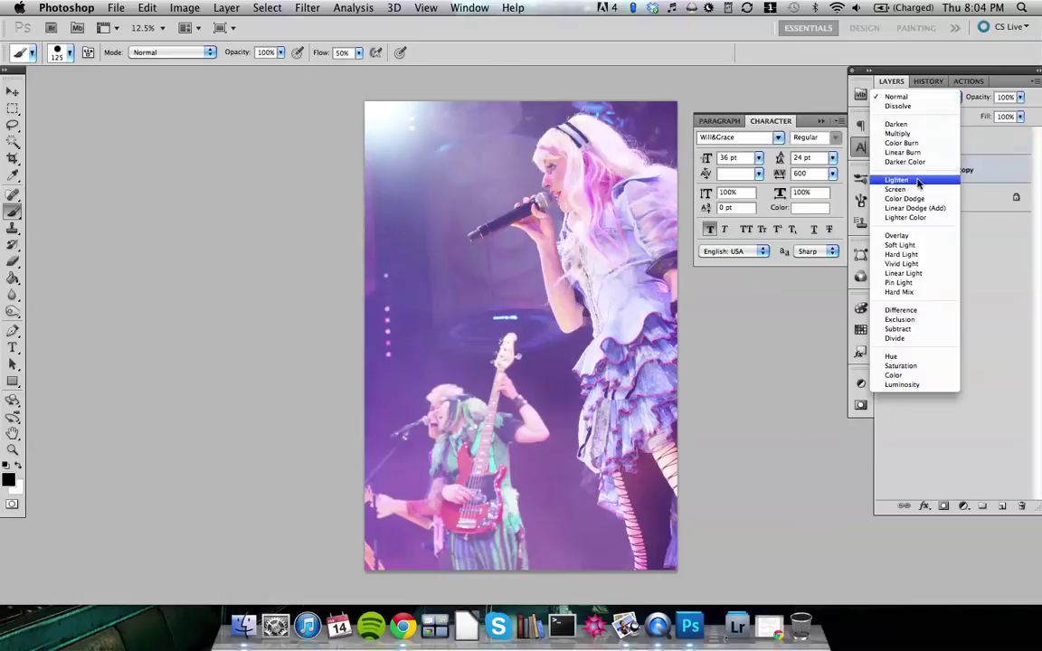
click(920, 133)
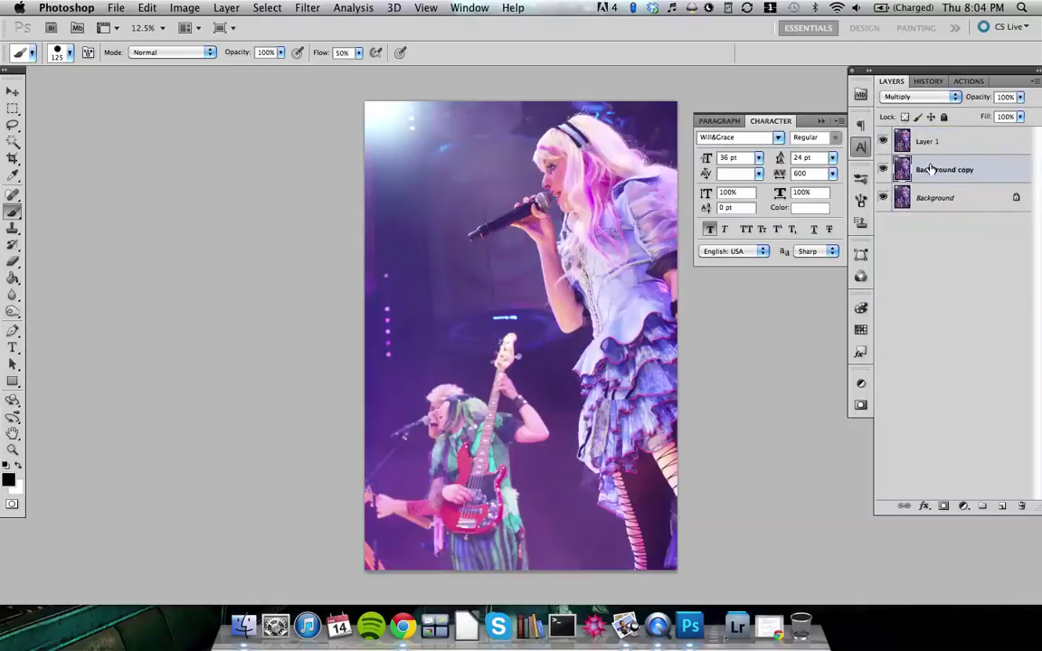
- Toggle the visibility of the Screen and Multiply layers to compare their effects on the photo
click(882, 141)
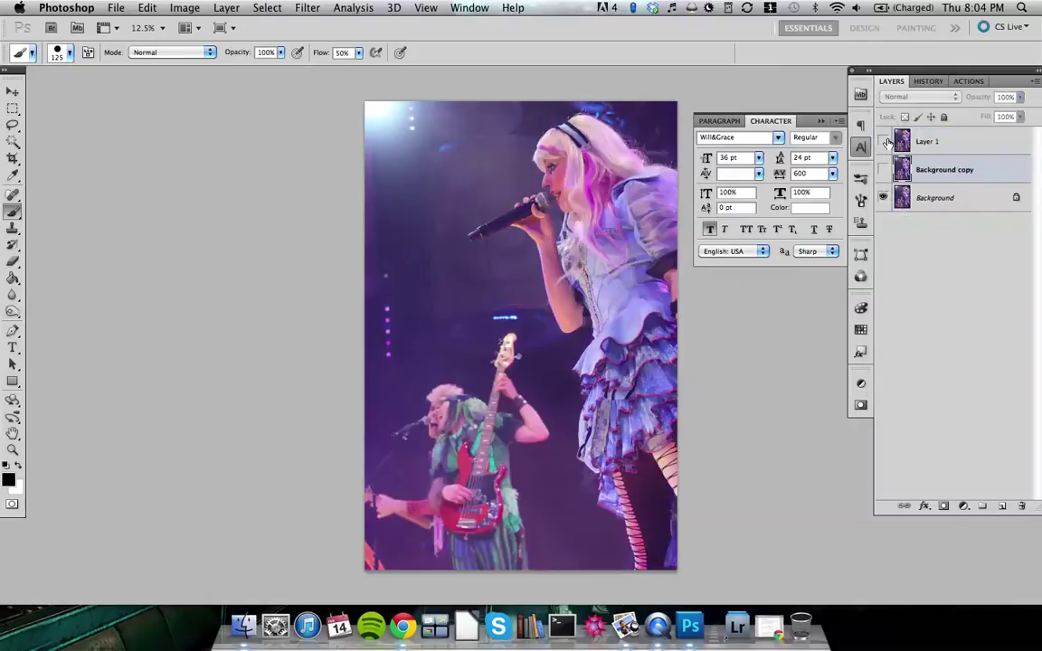
click(883, 168)
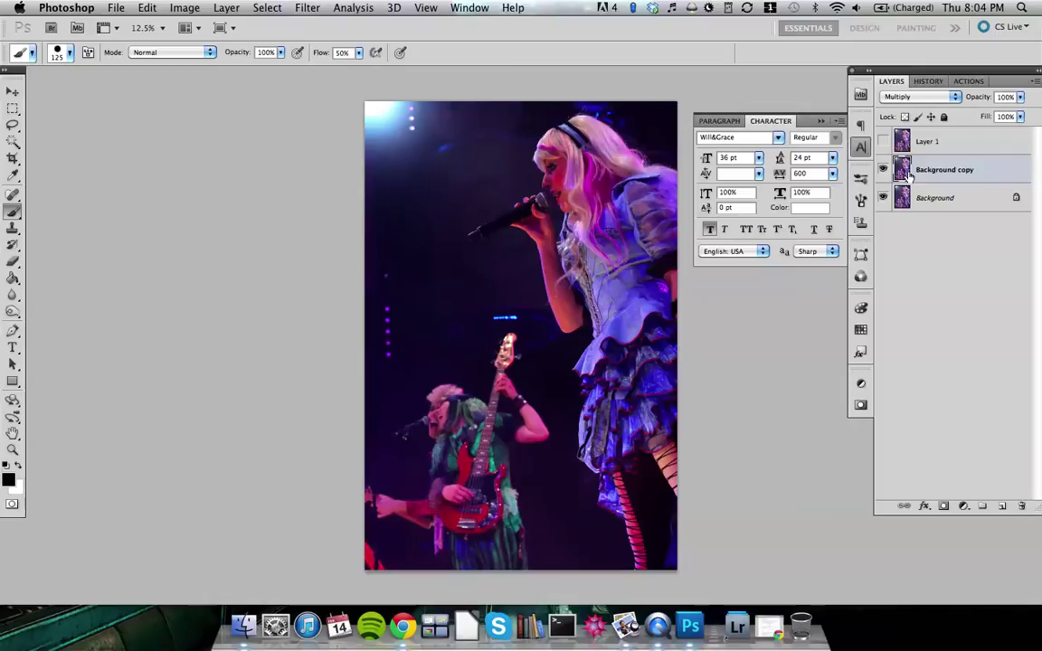
click(883, 141)
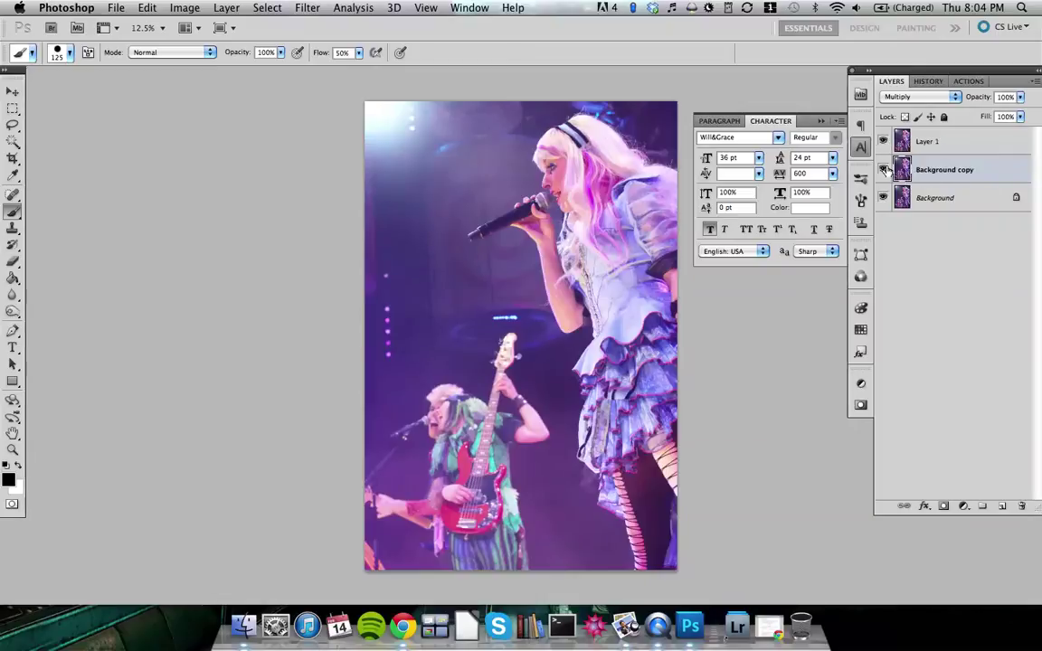
mouse_move(882, 169)
mouse_down()
mouse_move(882, 145)
mouse_move(891, 169)
mouse_up()
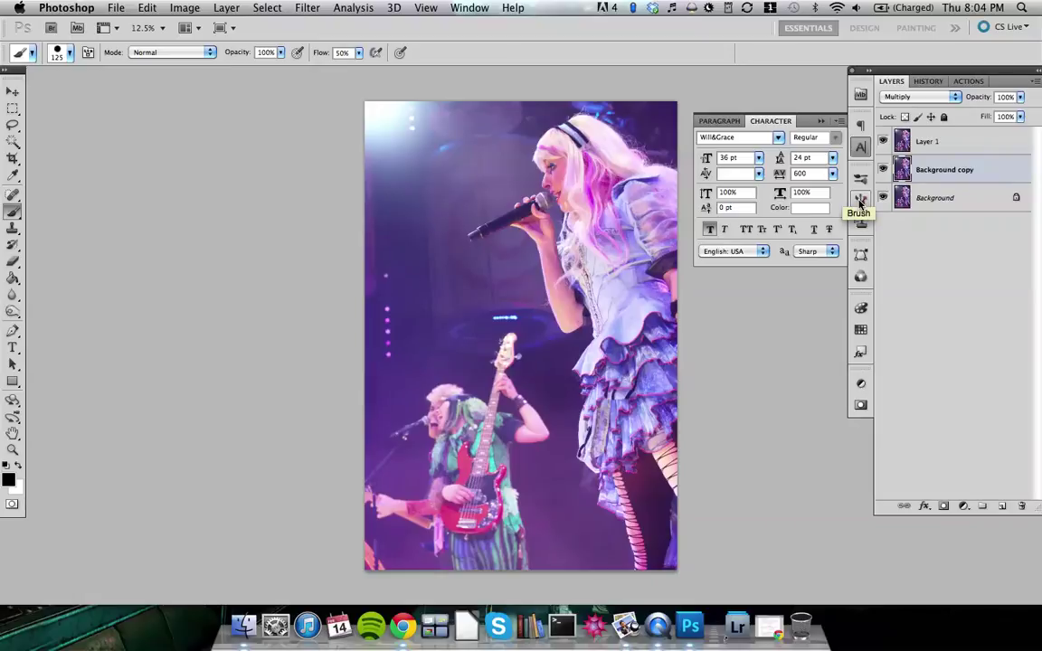
- Select the Screen layer and examine the photo's detail around the microphone, stage lights and guitarist up close
click(940, 142)
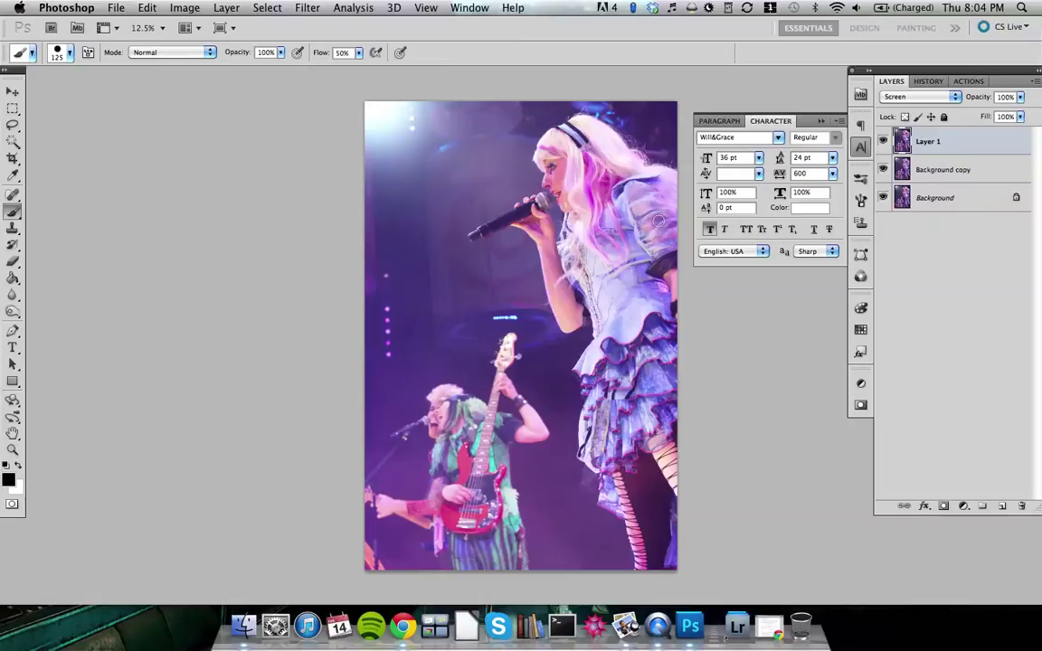
key(super+equal)
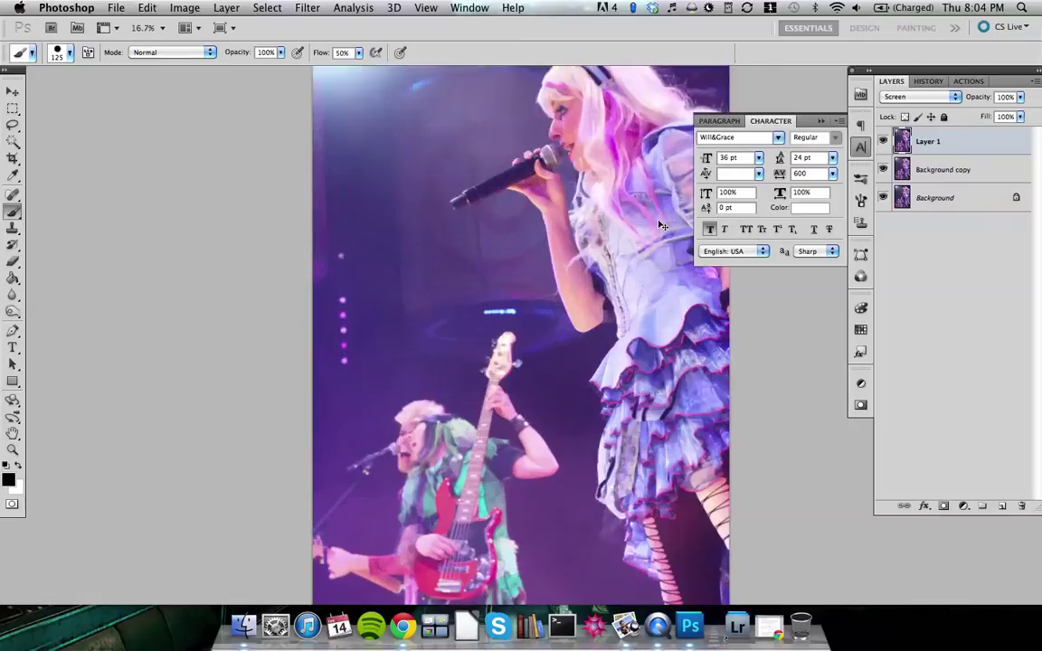
scroll(477, 267, up, 2)
scroll(477, 267, up, 3)
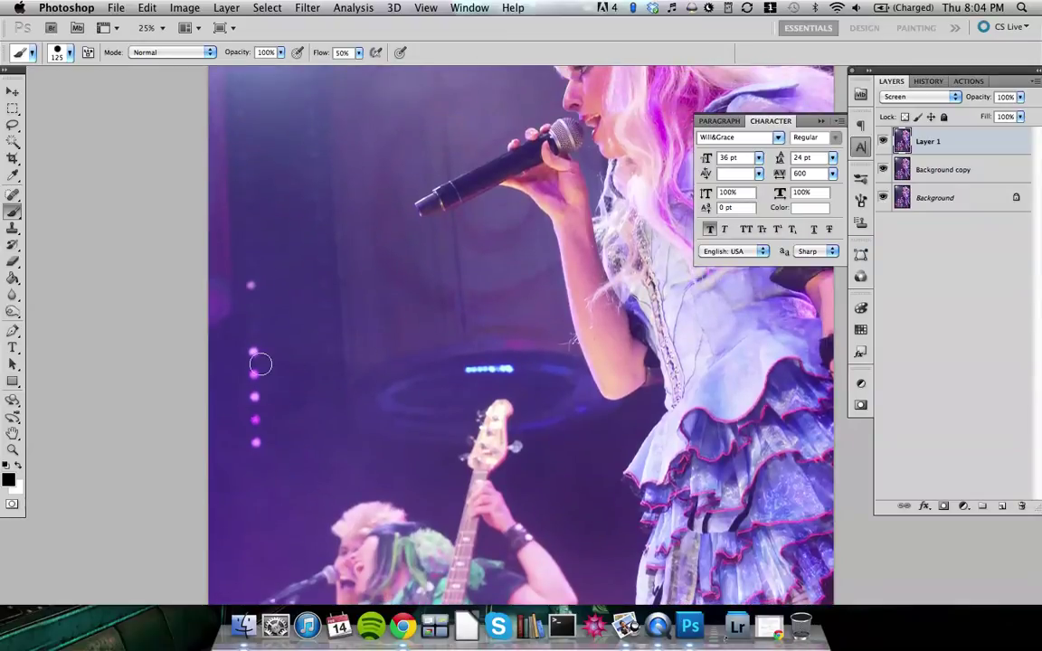
scroll(366, 258, up, 3)
key(super+equal)
key(super+minus)
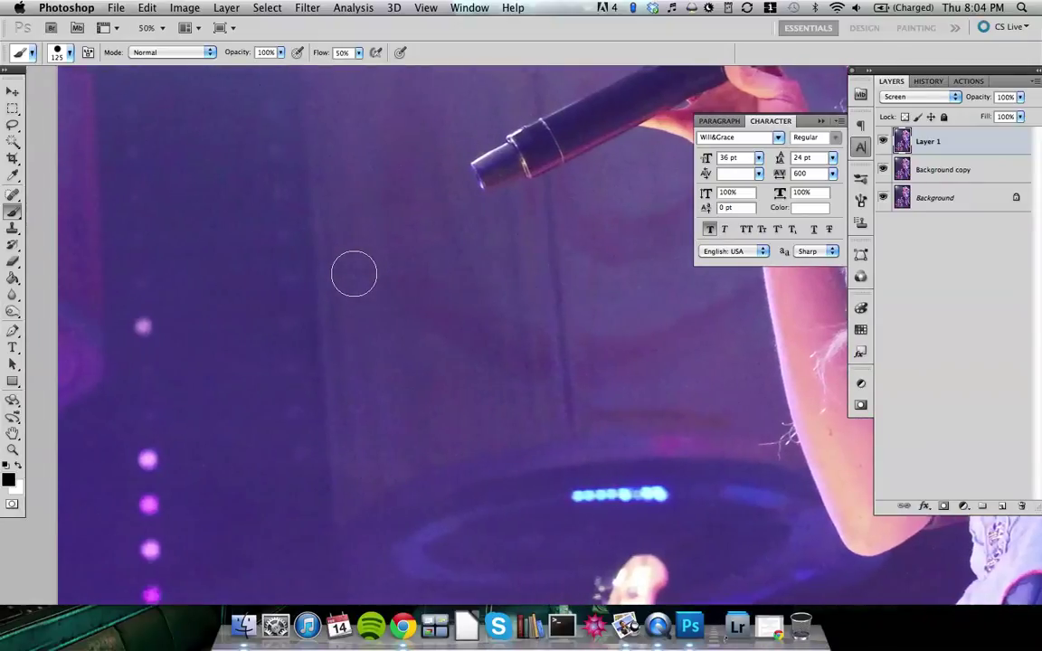
key(super+minus)
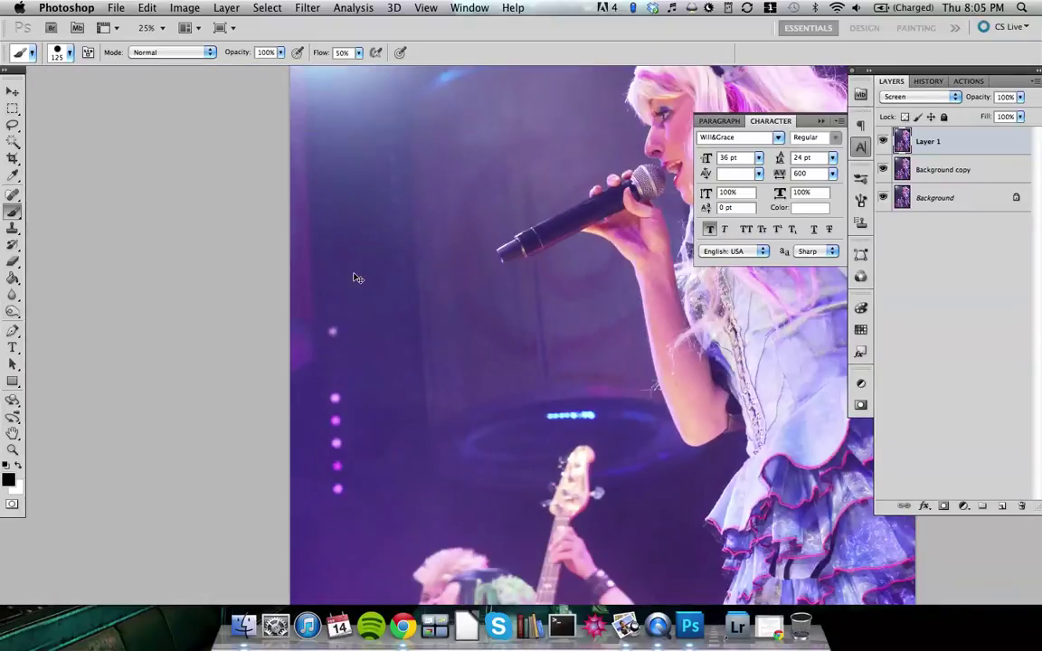
key(super+minus)
key(super+minus)
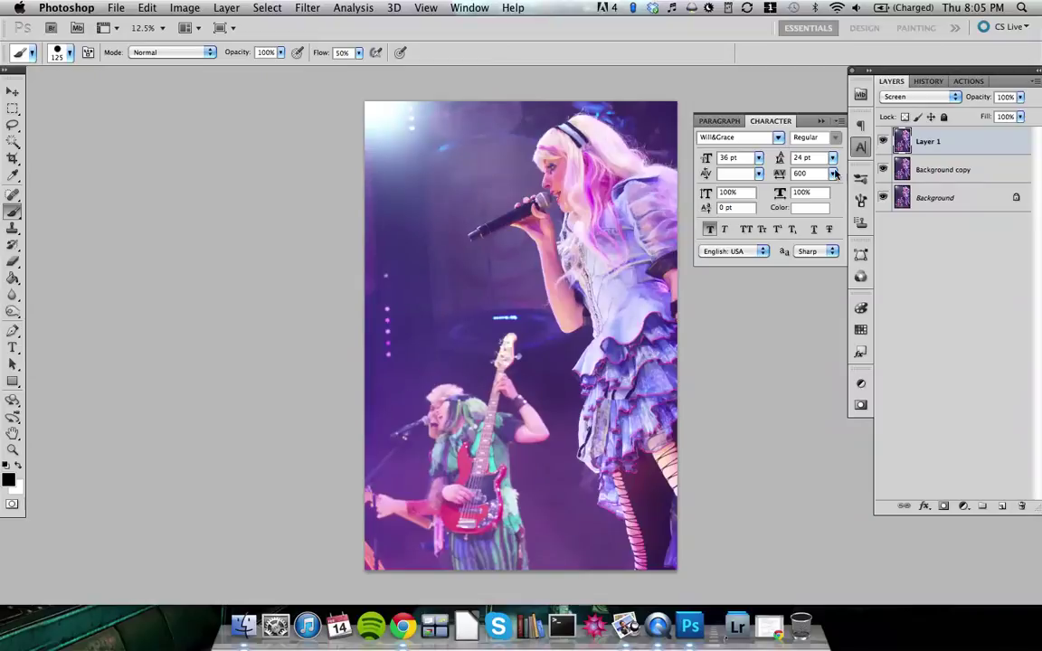
- Collapse the character settings and add a Curves adjustment layer above the Screen layer
click(824, 121)
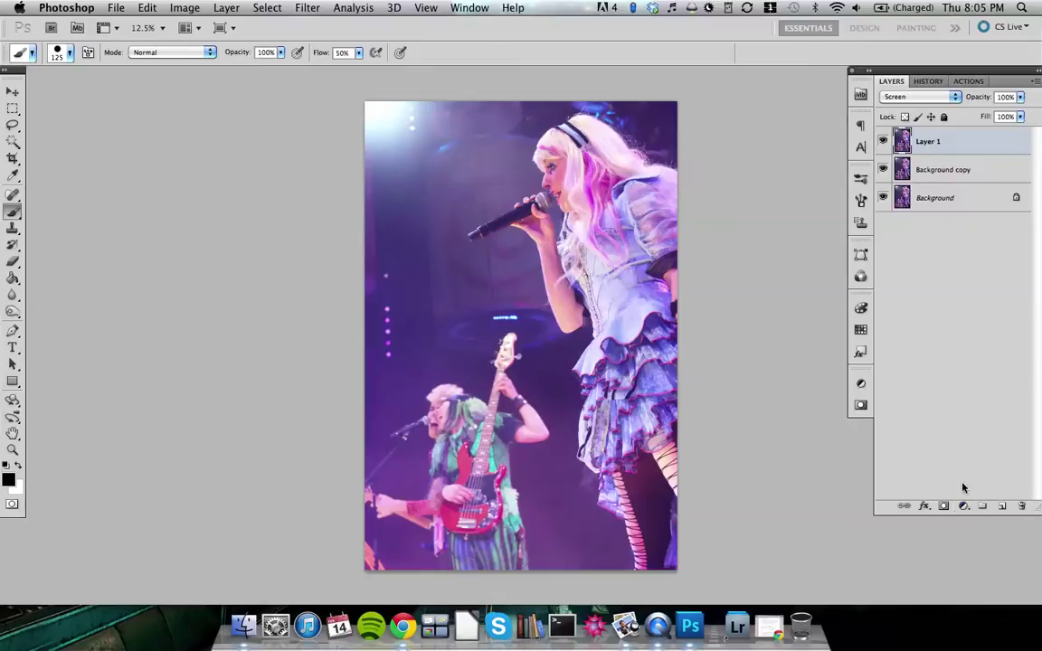
click(931, 170)
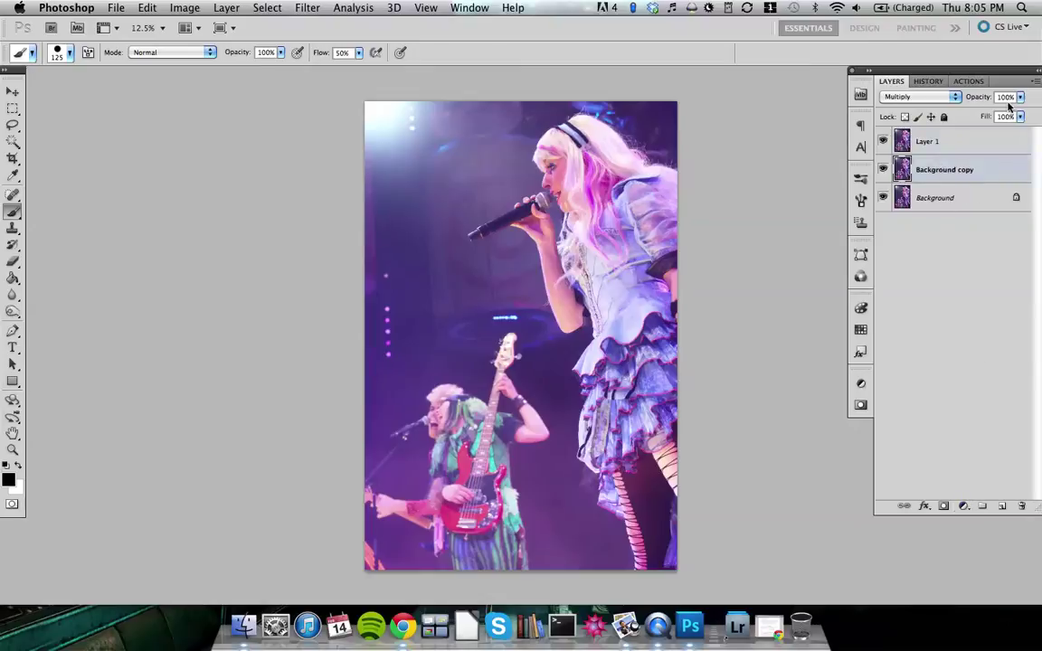
click(1005, 138)
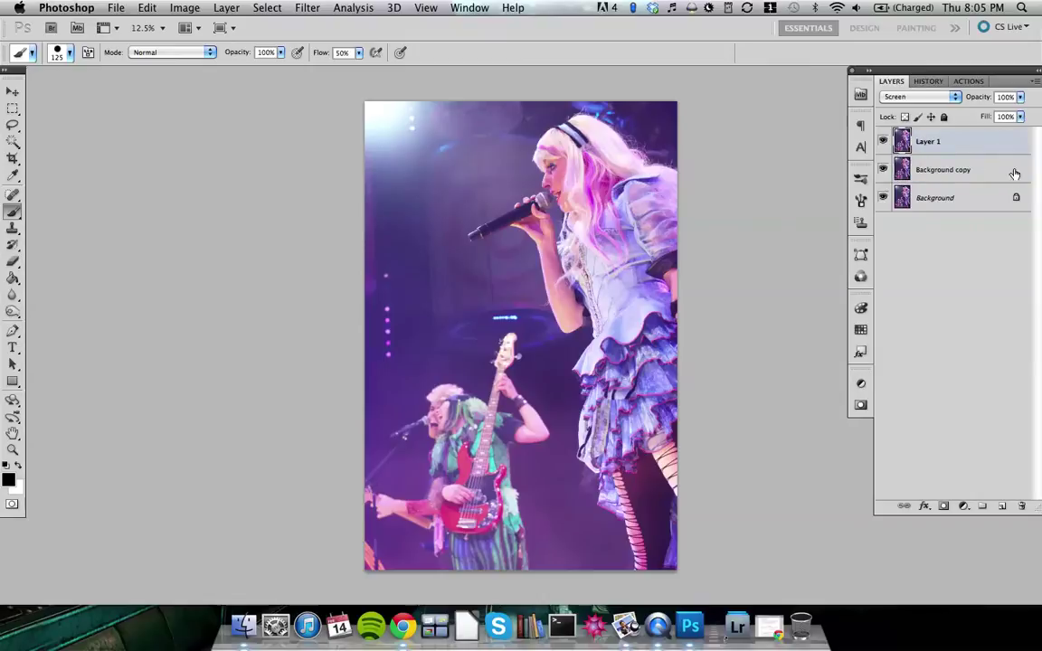
click(966, 508)
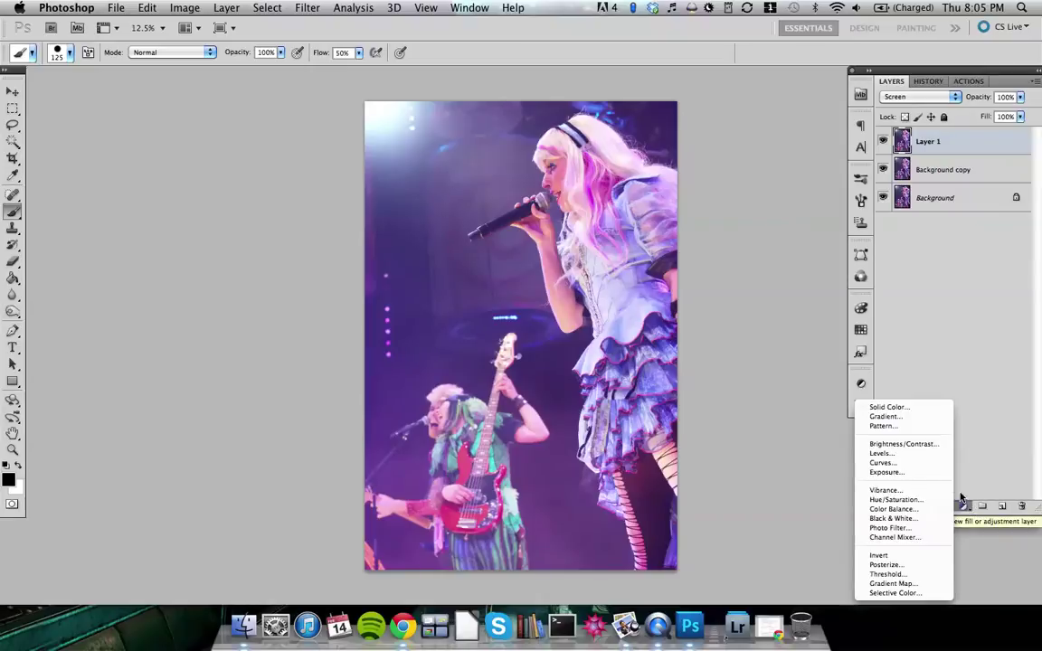
click(941, 468)
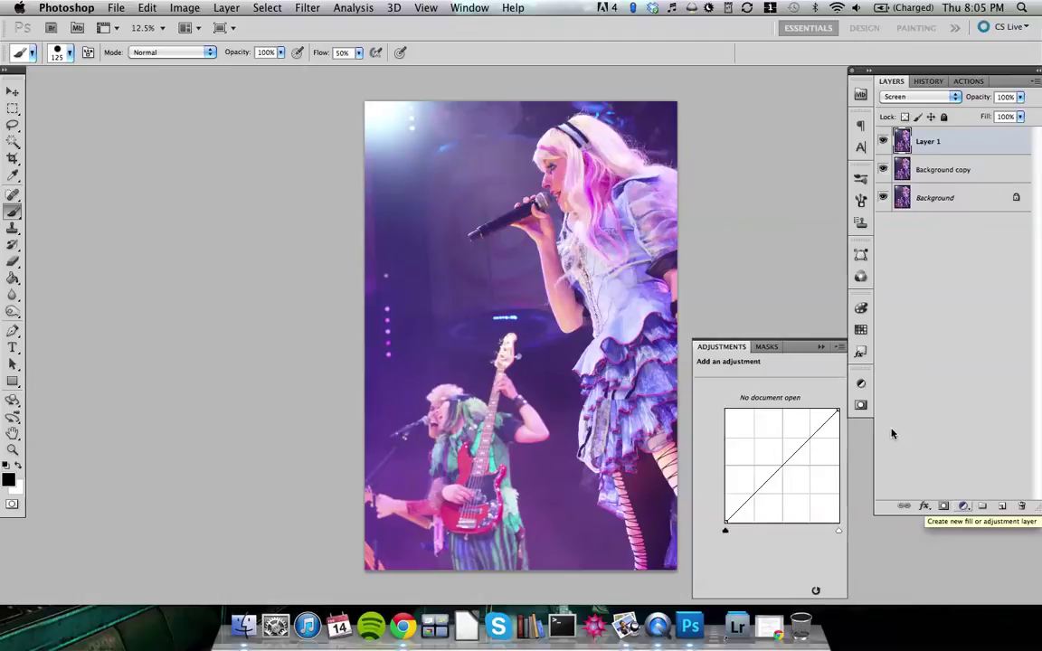
- Try the Color Negative, Darker, Increase Contrast and Lighter presets on the Curves adjustment layer
click(803, 363)
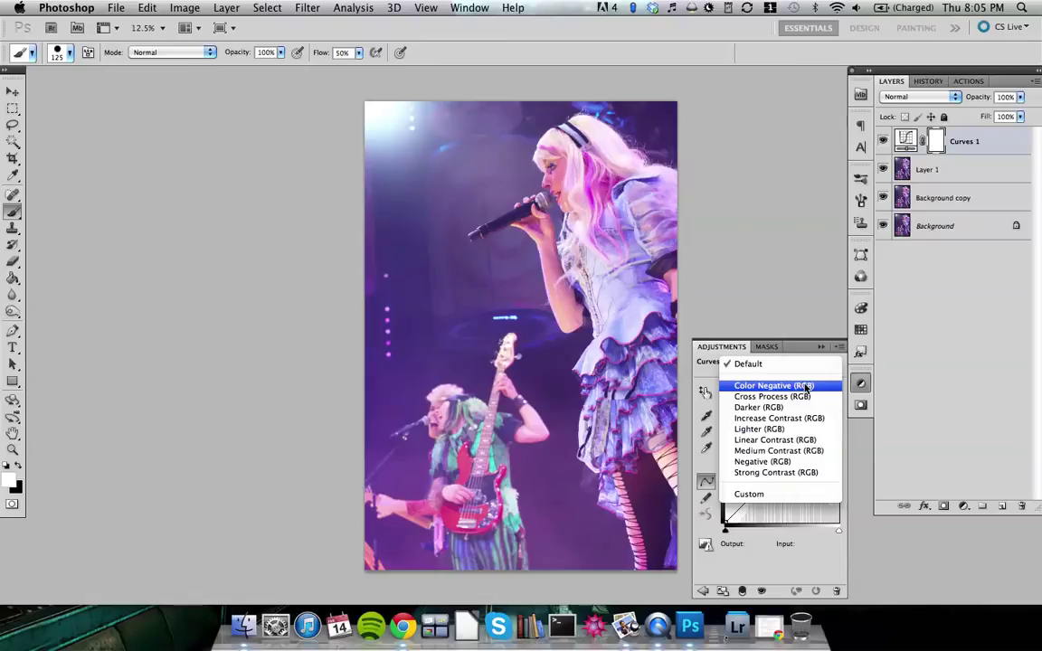
key(Escape)
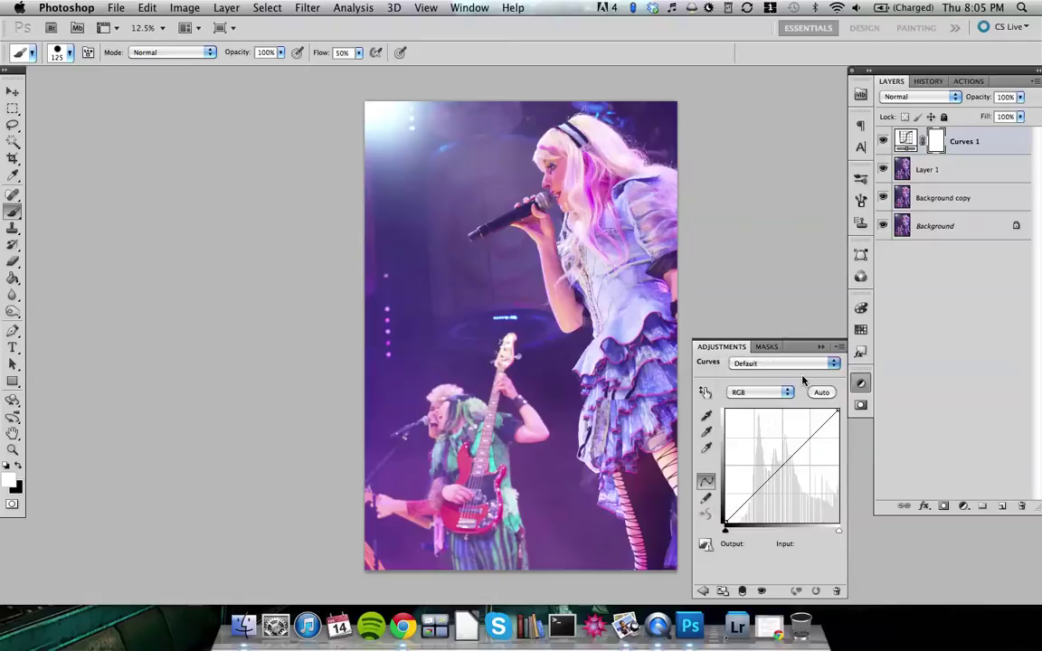
click(799, 364)
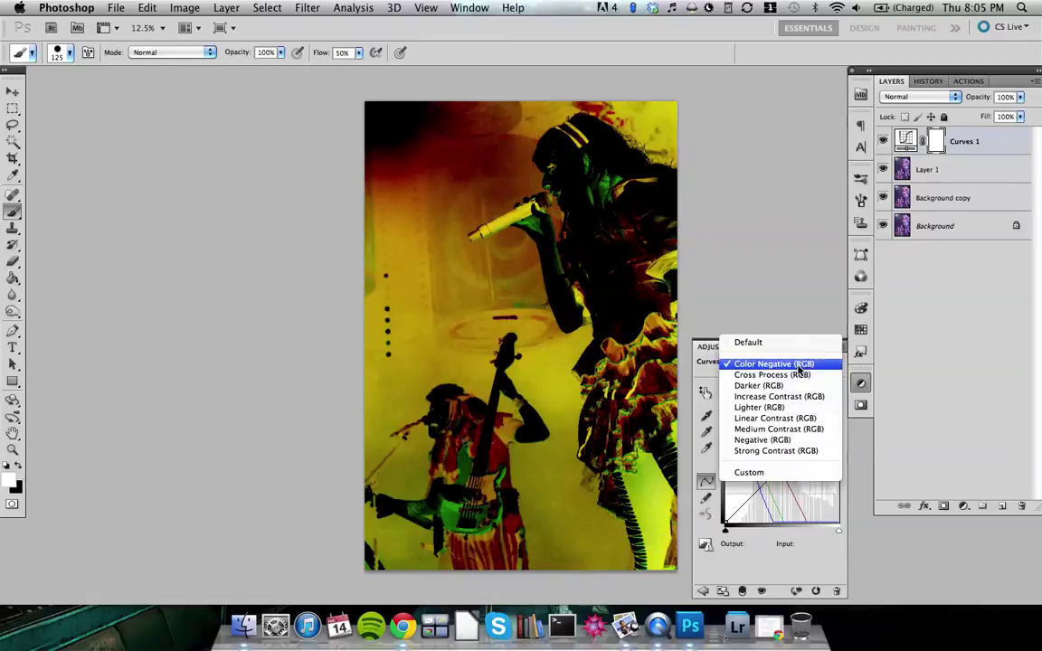
click(801, 387)
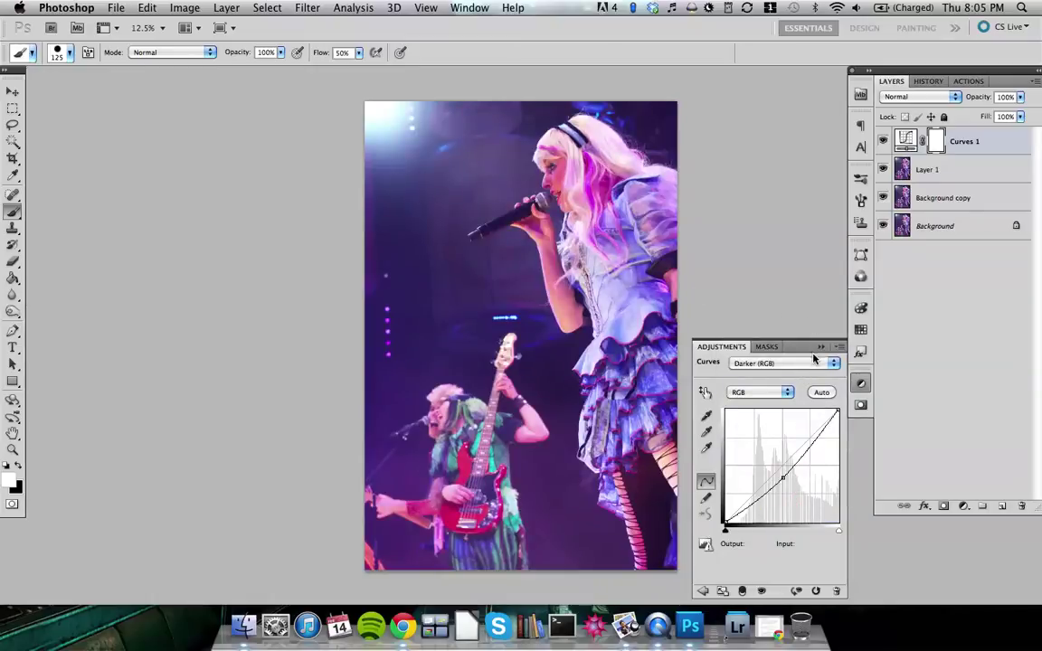
key(v)
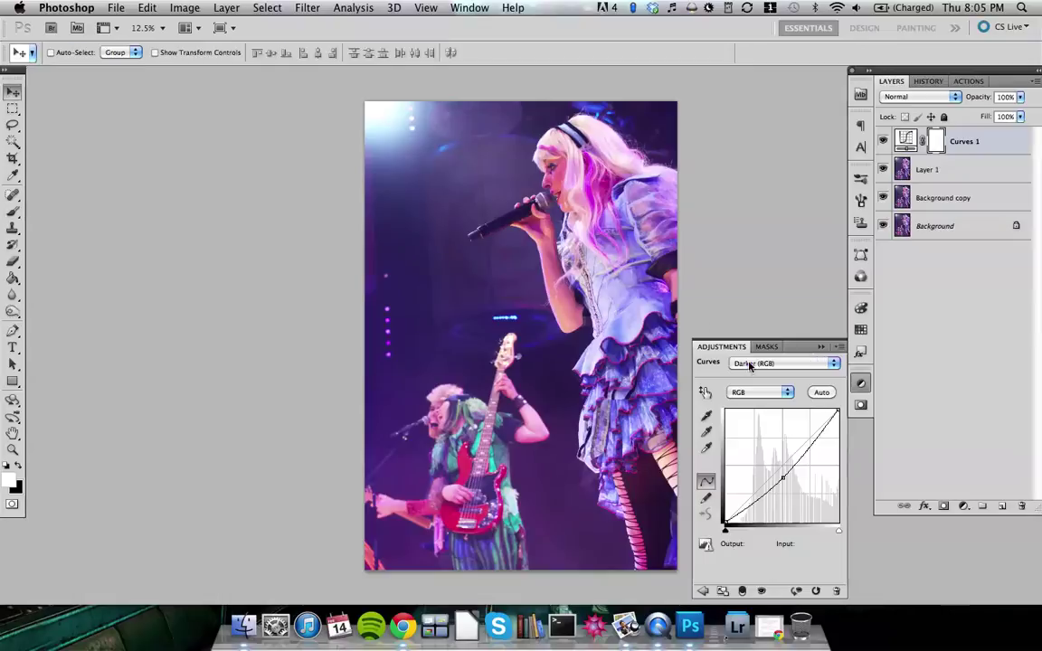
click(771, 363)
click(776, 376)
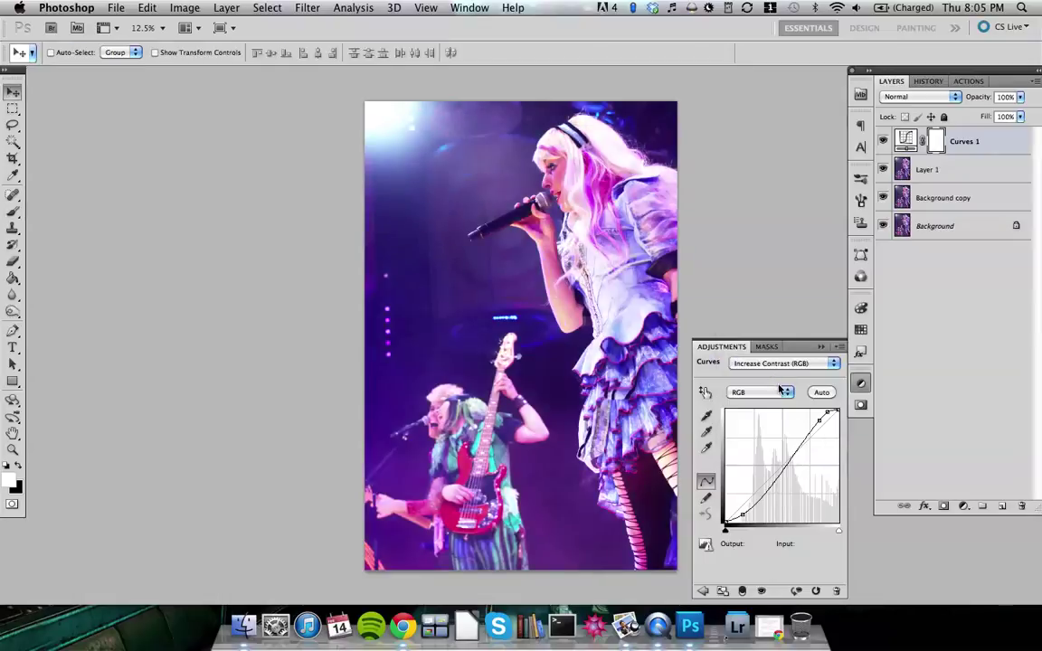
click(776, 365)
click(775, 378)
- Apply the Linear Contrast (RGB) preset to the Curves layer and toggle that layer's visibility to compare its effect
click(773, 364)
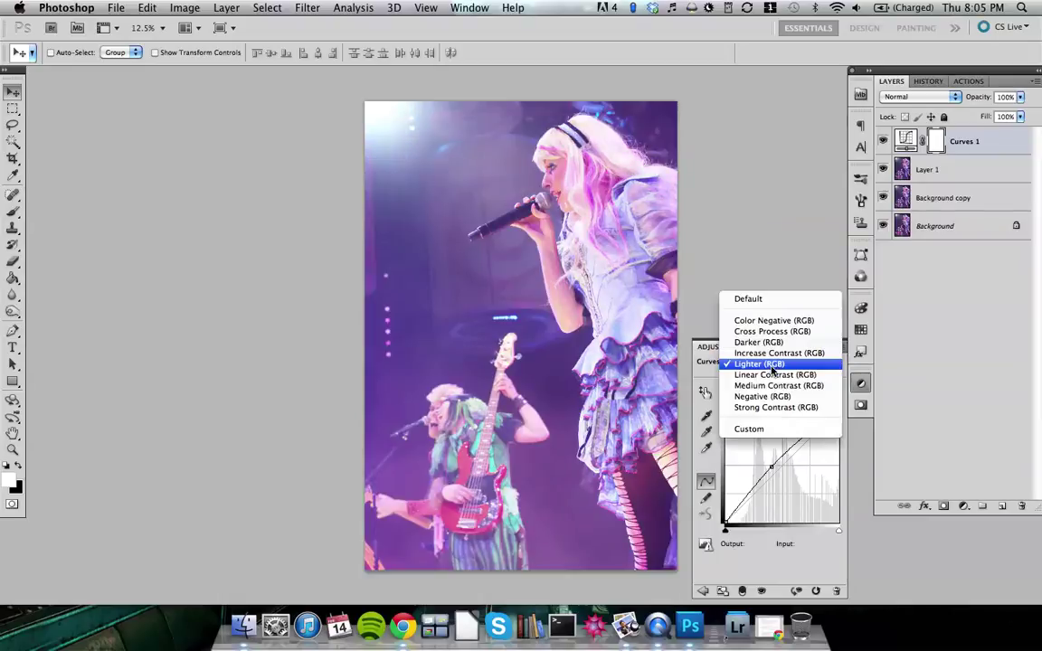
click(773, 373)
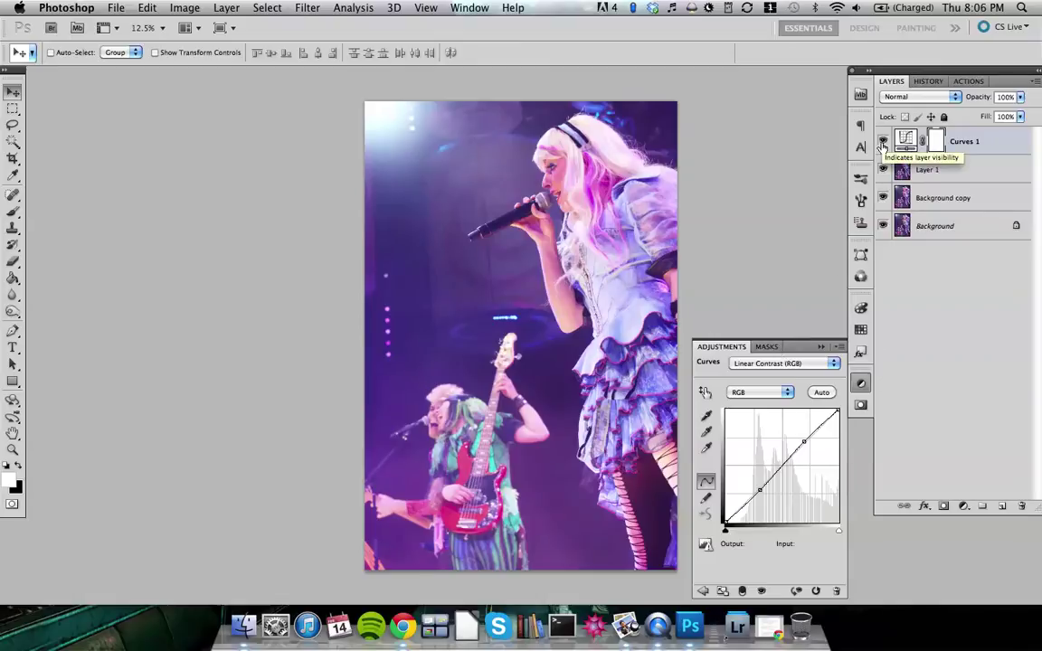
click(882, 142)
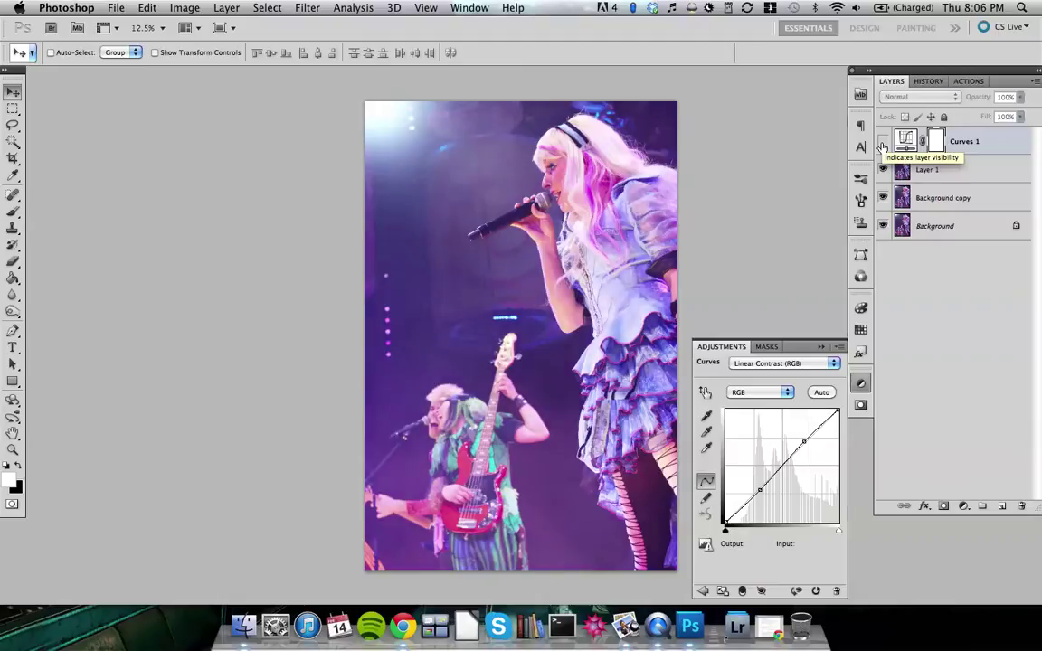
click(882, 142)
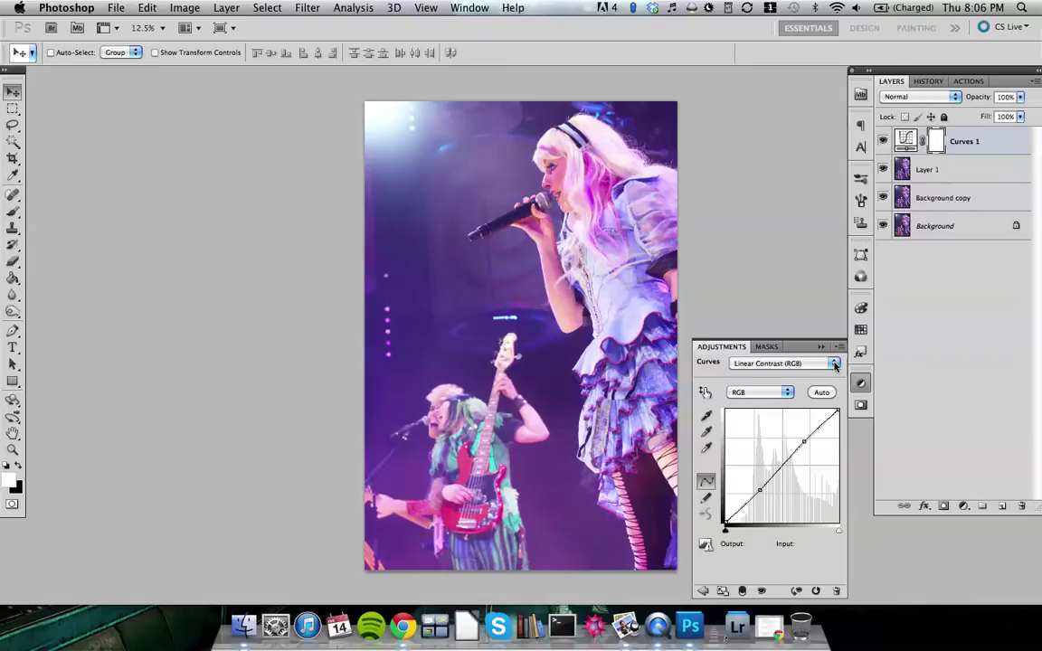
click(860, 382)
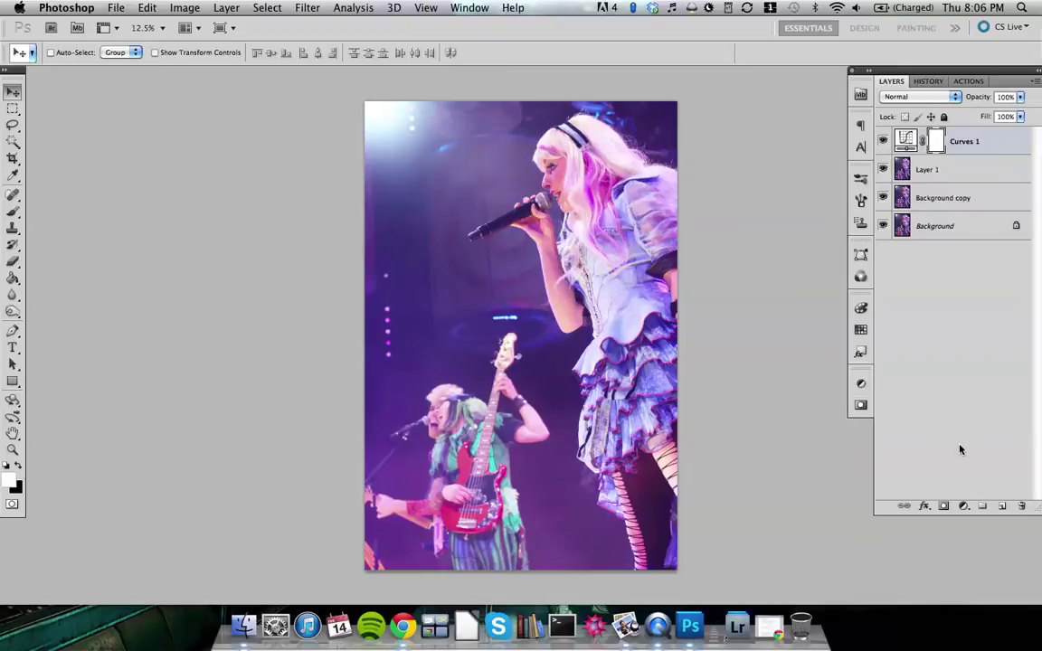
- Reopen the Curves adjustment and raise its upper point to input 172, output 195 and its lower point to input 78, output 83
click(964, 507)
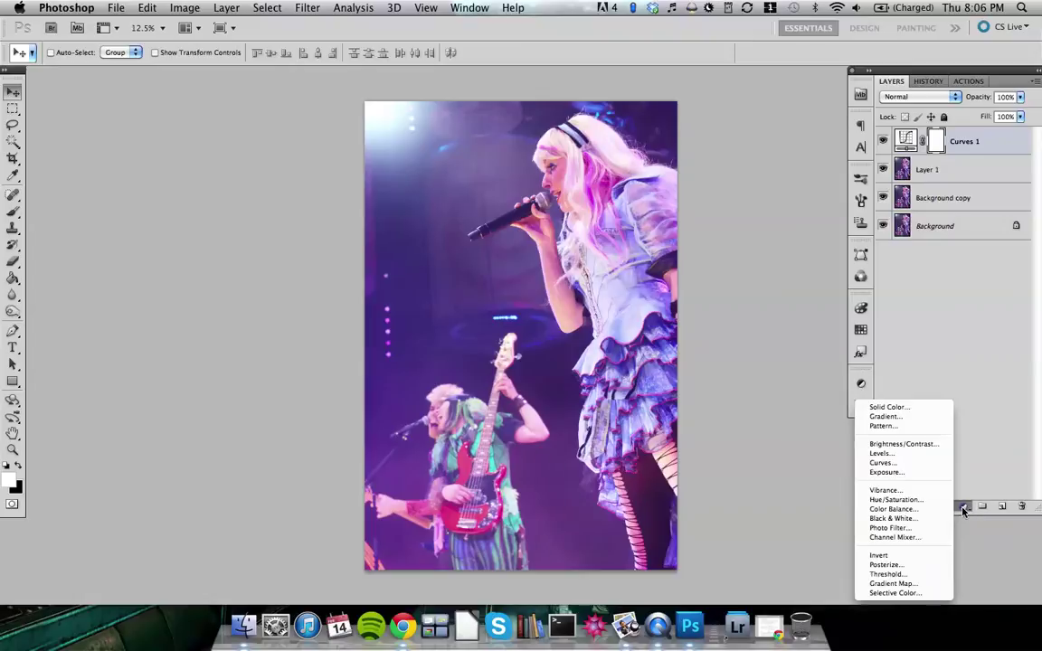
click(965, 504)
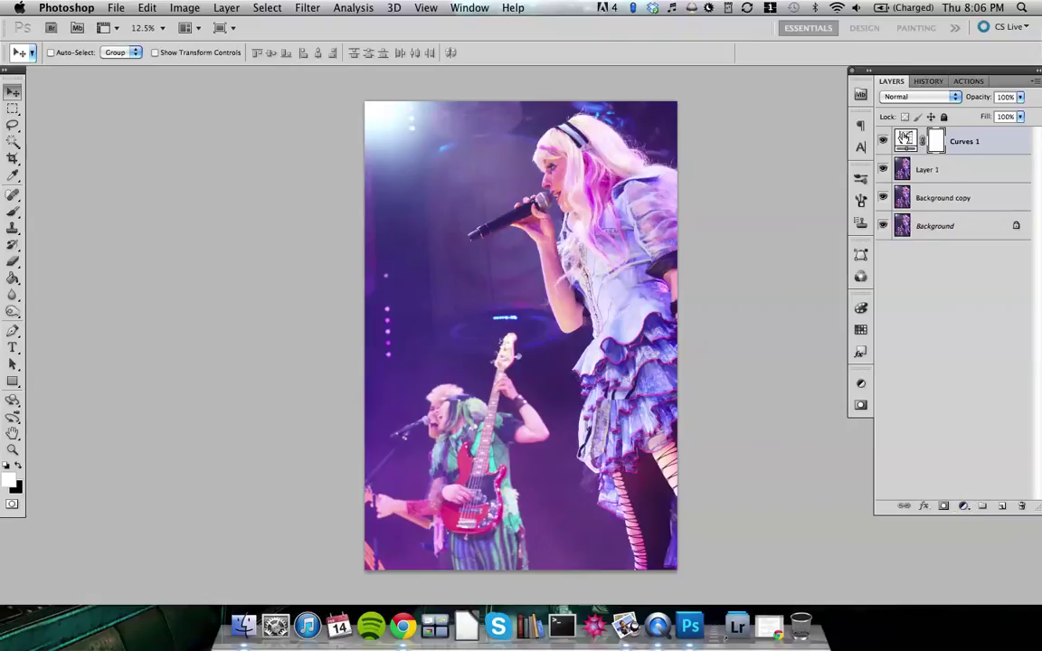
double_click(902, 138)
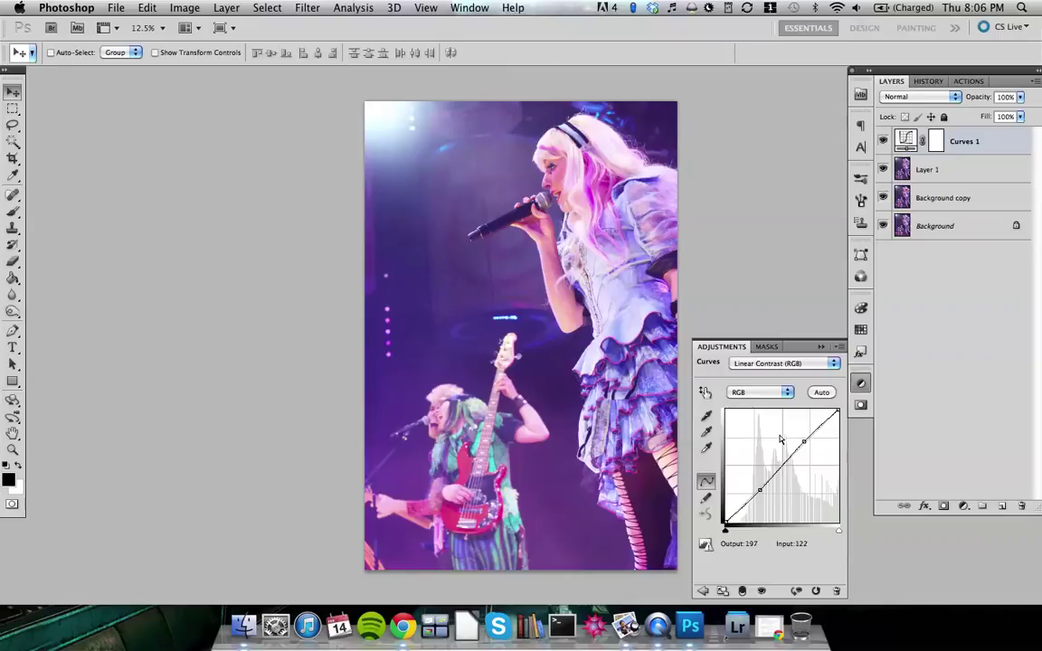
mouse_move(805, 437)
mouse_down()
mouse_move(801, 425)
mouse_move(805, 453)
mouse_move(801, 436)
mouse_up()
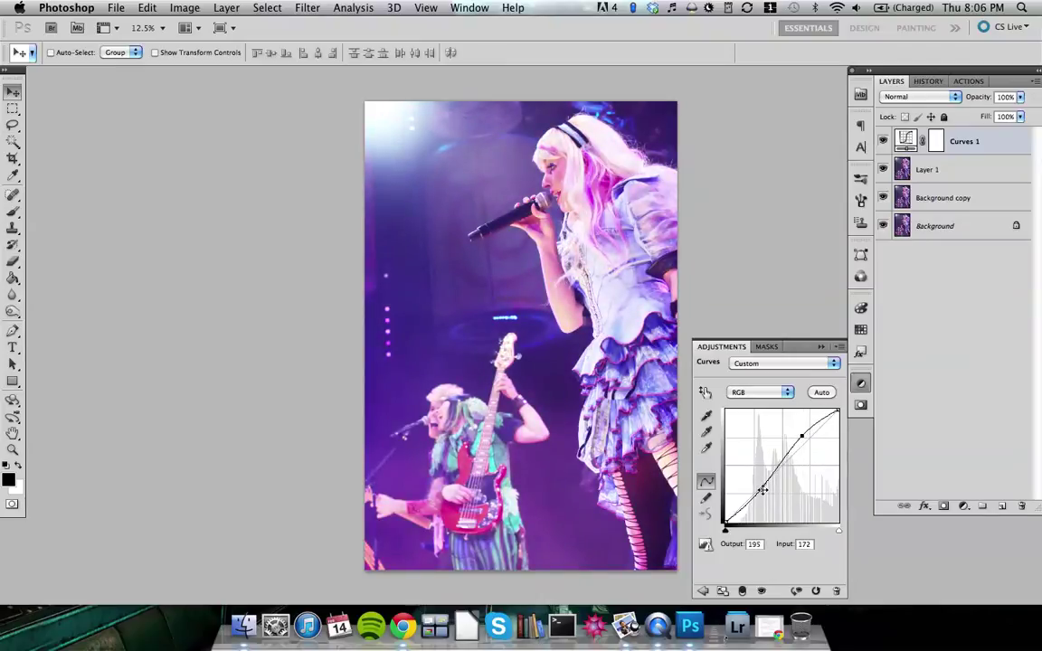
mouse_move(760, 489)
mouse_down()
mouse_move(755, 468)
mouse_move(762, 503)
mouse_move(759, 485)
mouse_up()
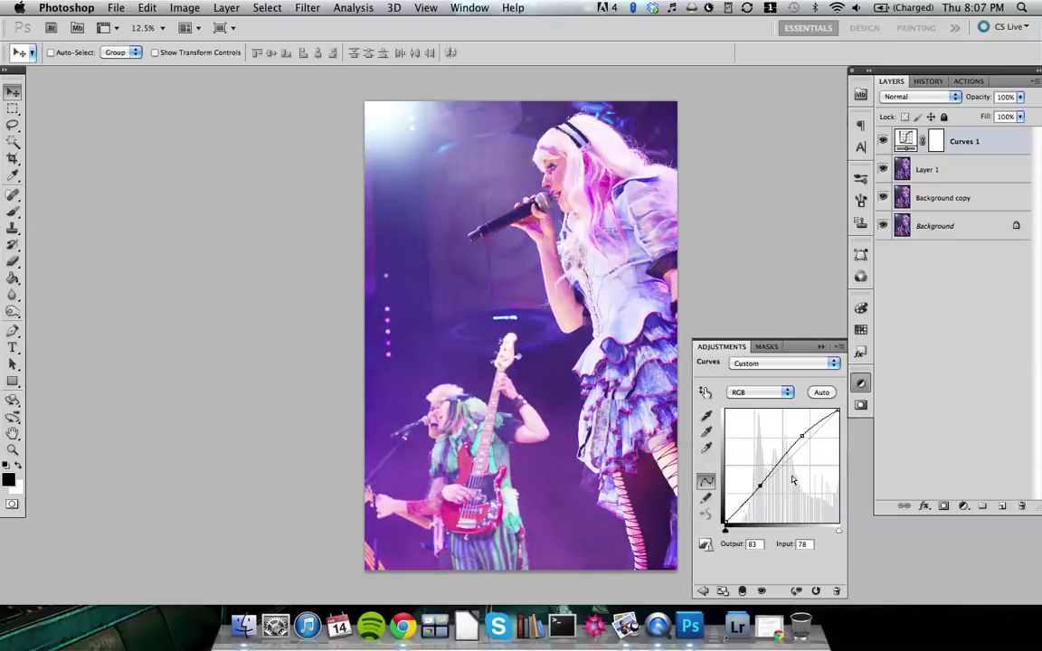
click(819, 347)
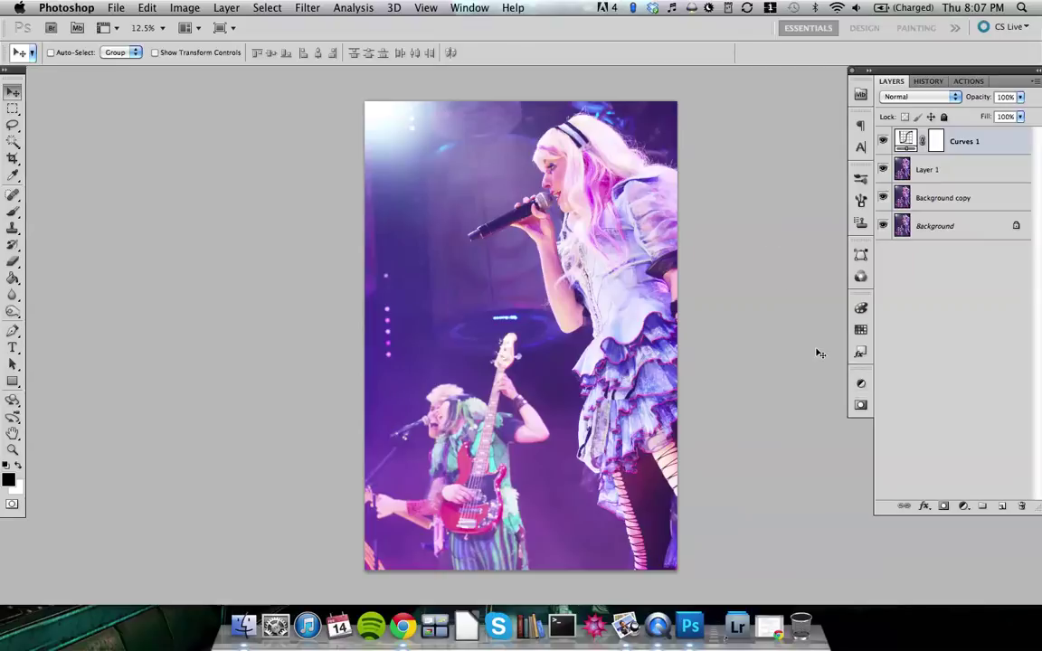
- Add a Selective Color adjustment layer above the Curves layer
click(964, 507)
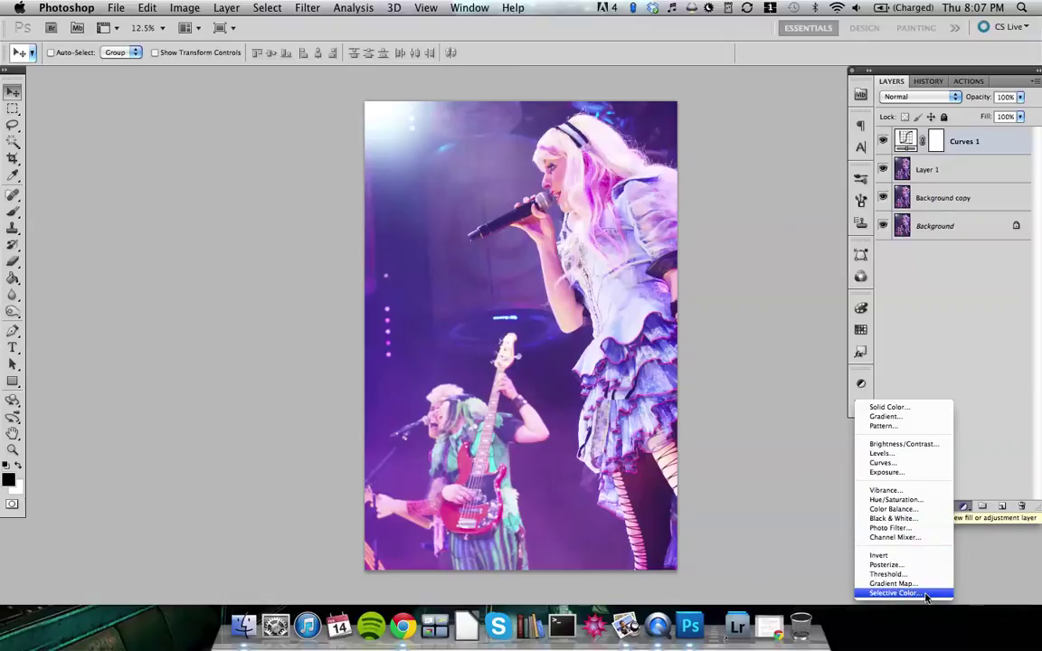
click(964, 507)
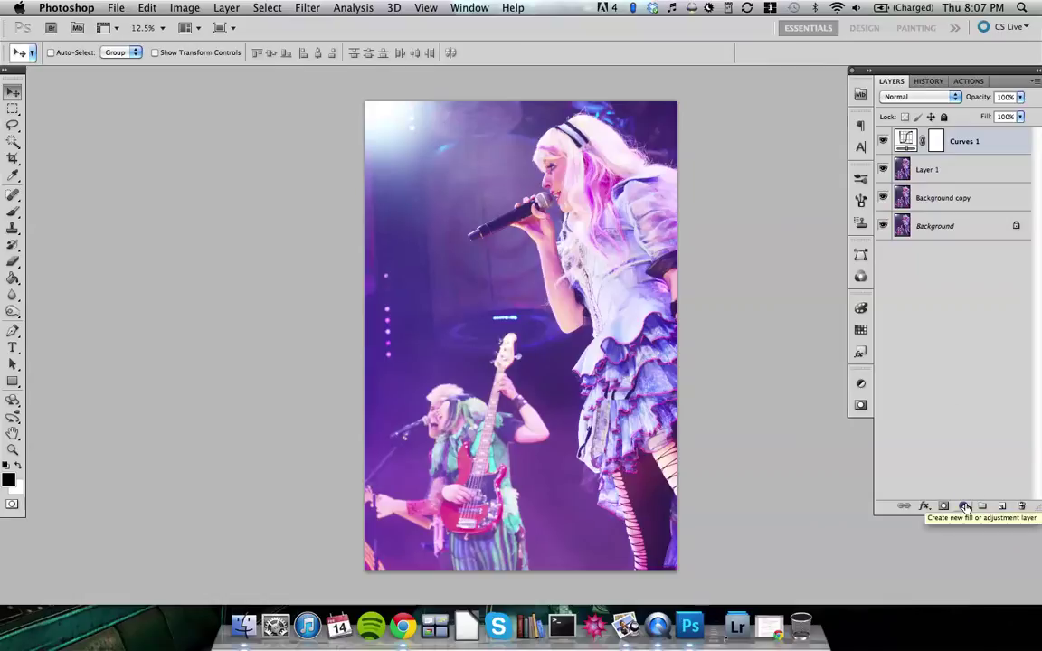
click(965, 507)
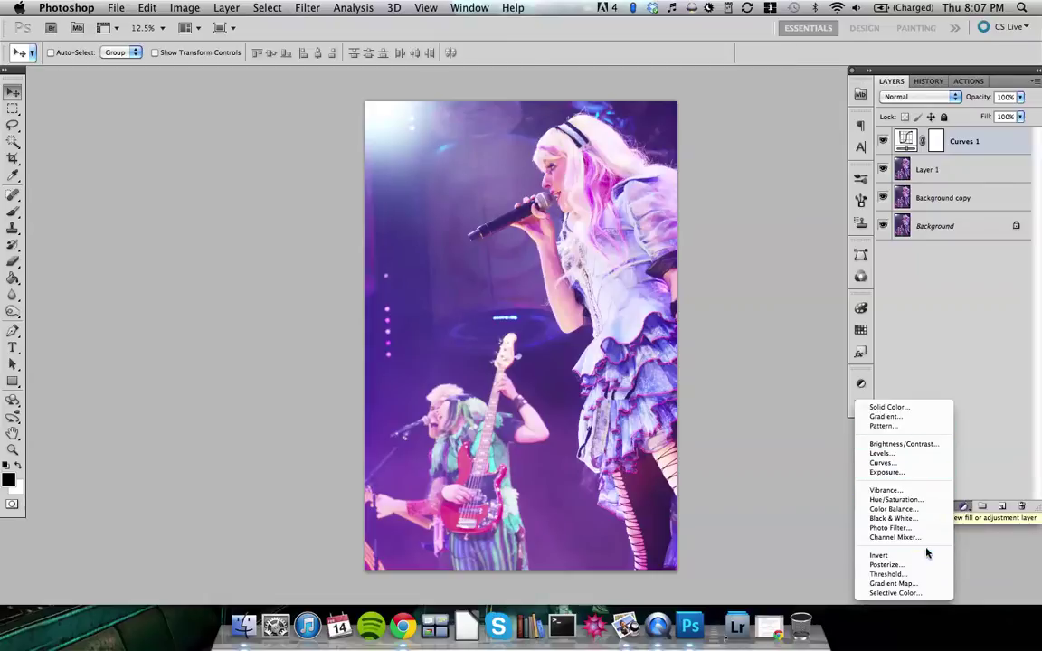
click(922, 592)
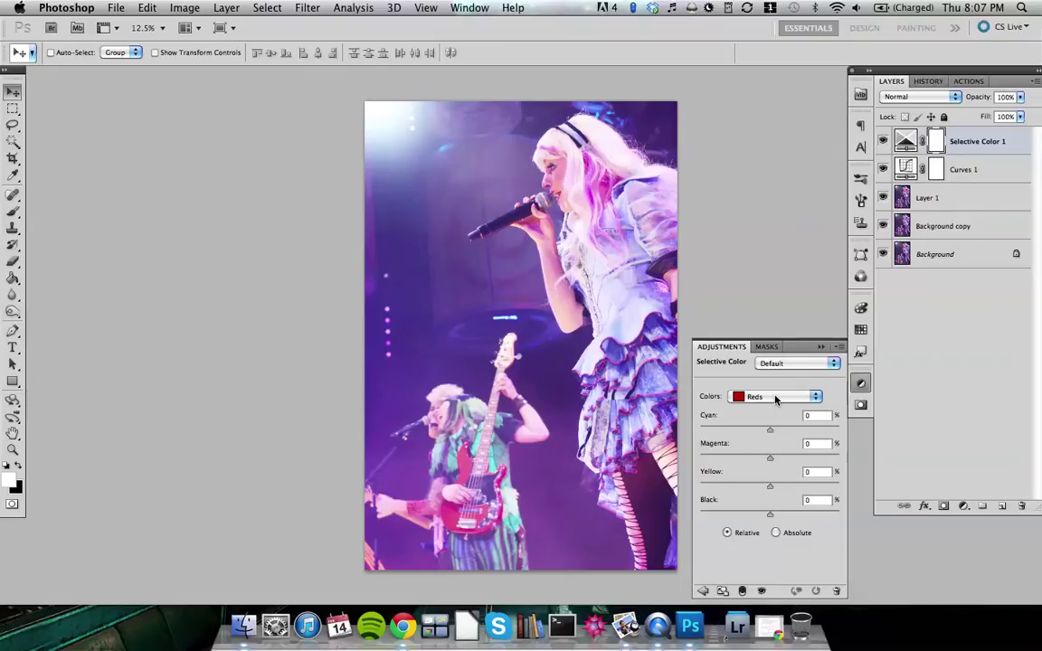
- Set Black to -100% for the Neutrals in the Selective Color adjustment
click(775, 399)
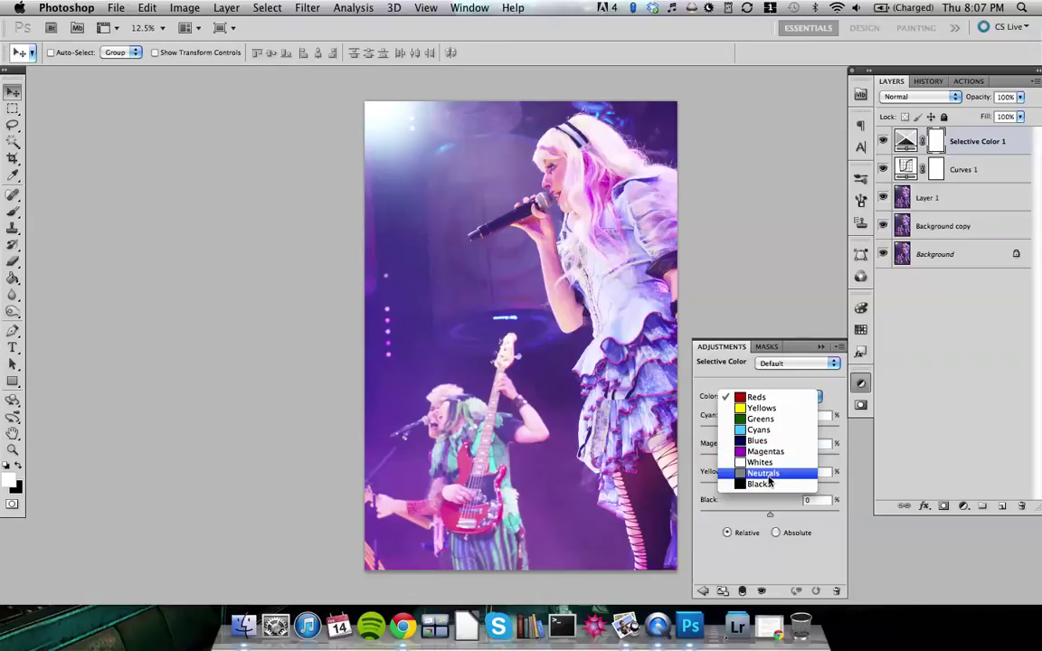
click(767, 476)
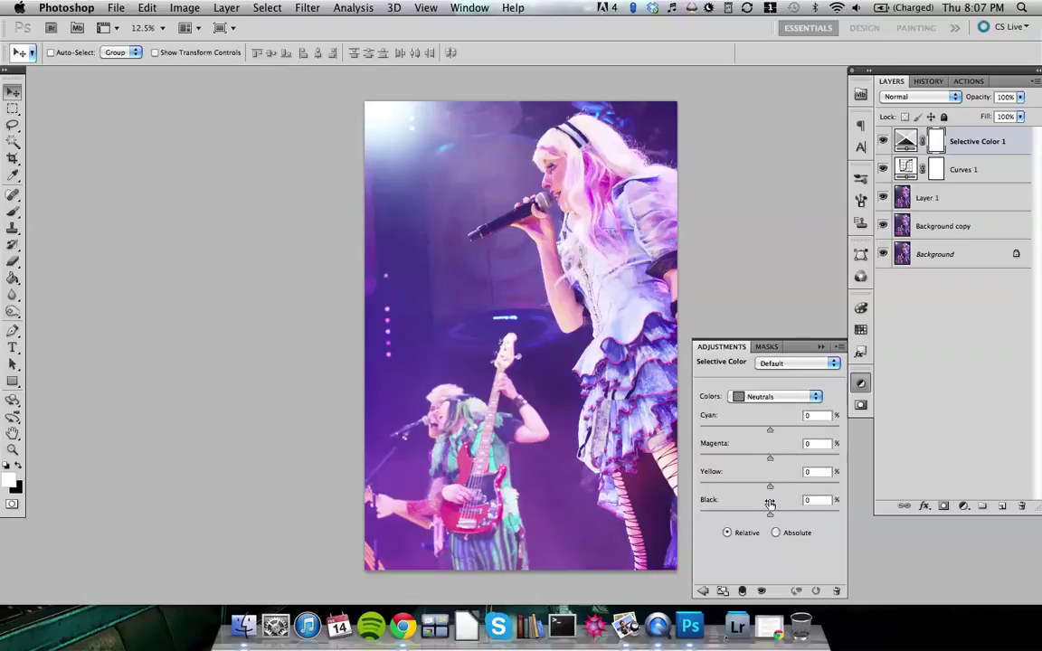
drag(766, 517, 689, 501)
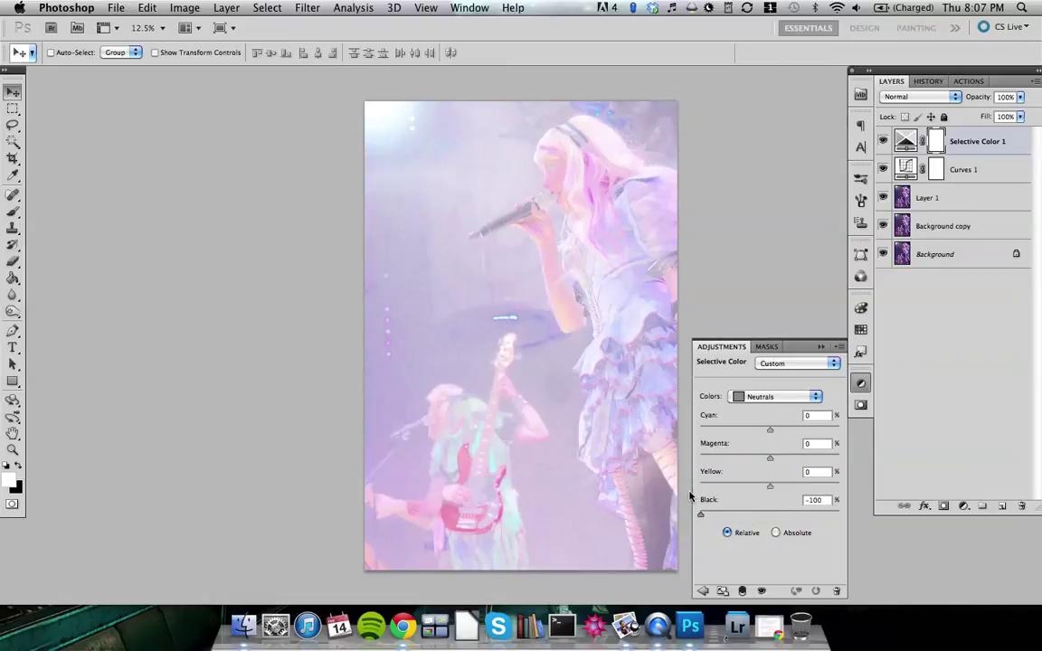
- Set Black to +18% and Yellow to +23% for the Neutrals in the Selective Color adjustment
drag(689, 496, 900, 507)
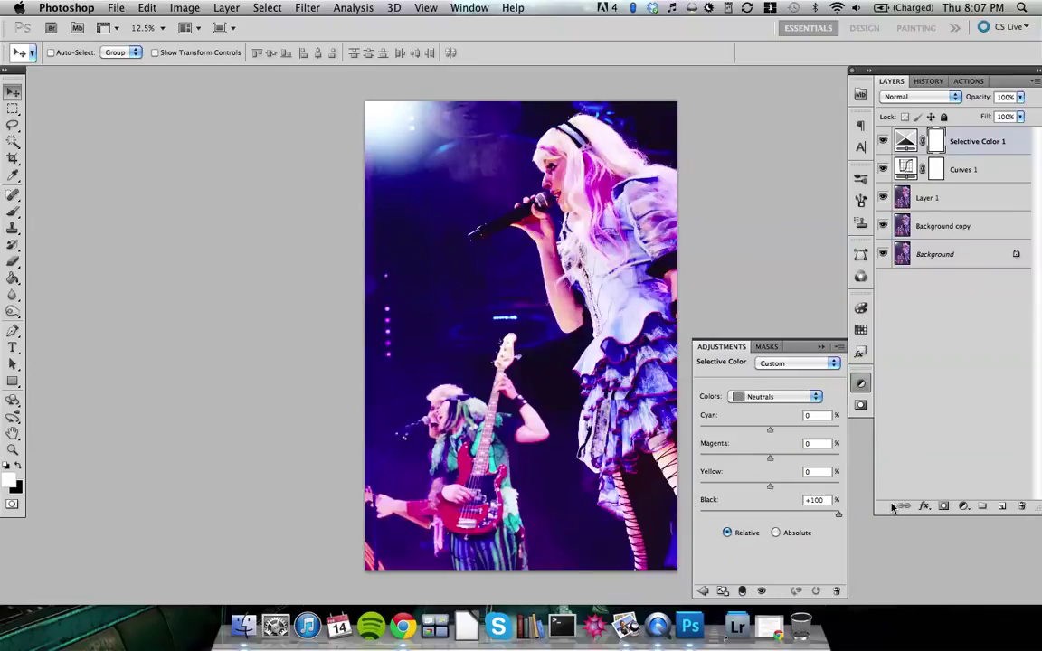
drag(838, 515, 784, 515)
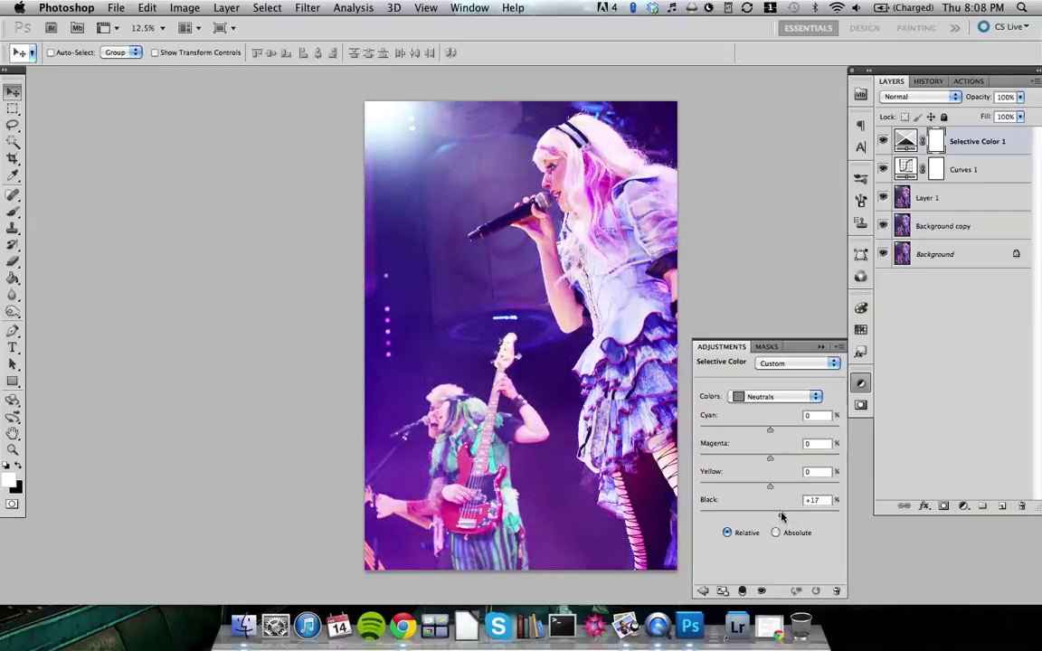
drag(781, 516, 782, 517)
mouse_move(771, 432)
mouse_down()
mouse_move(715, 433)
mouse_move(858, 436)
mouse_move(769, 439)
mouse_up()
key(Up)
mouse_move(770, 486)
mouse_down()
mouse_move(806, 492)
mouse_move(786, 497)
mouse_up()
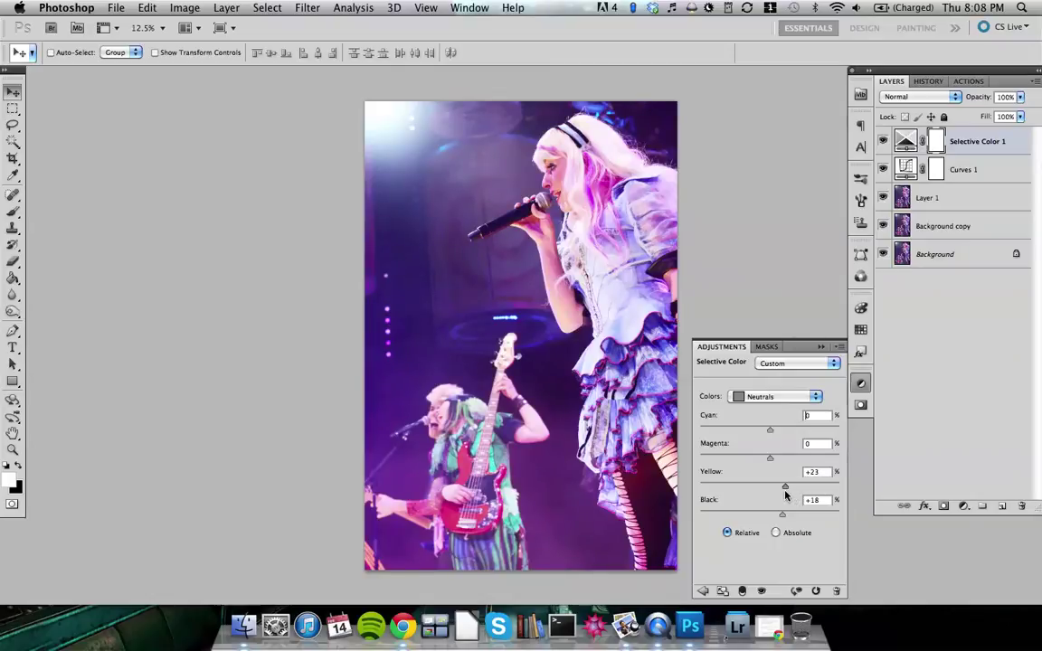
- Switch the Selective Color adjustment to Blacks and set their Black value to +13%
click(797, 397)
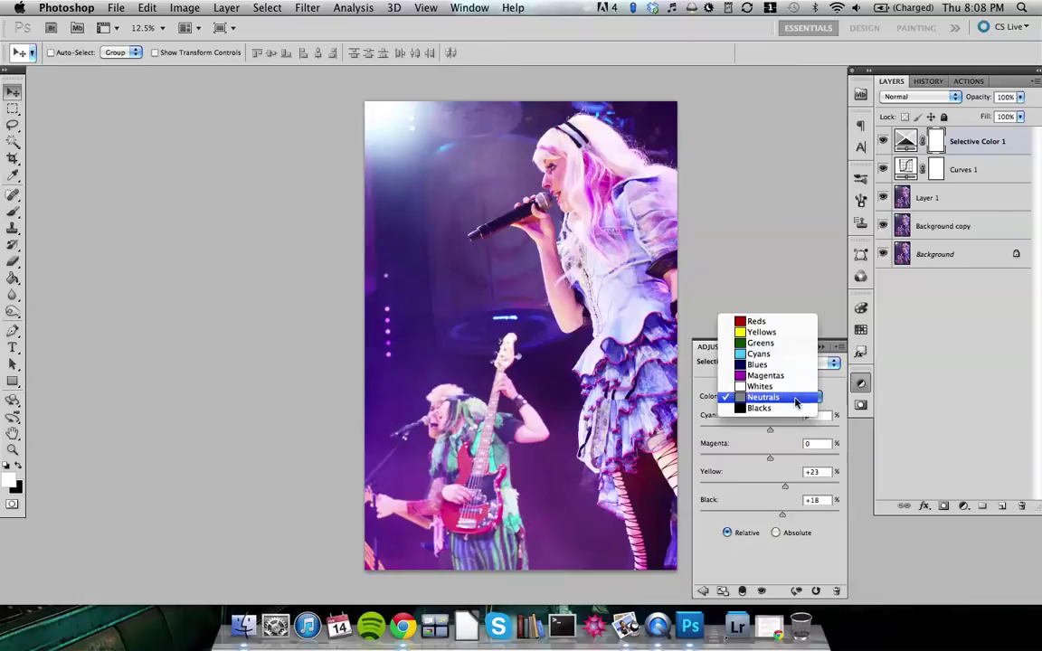
click(793, 409)
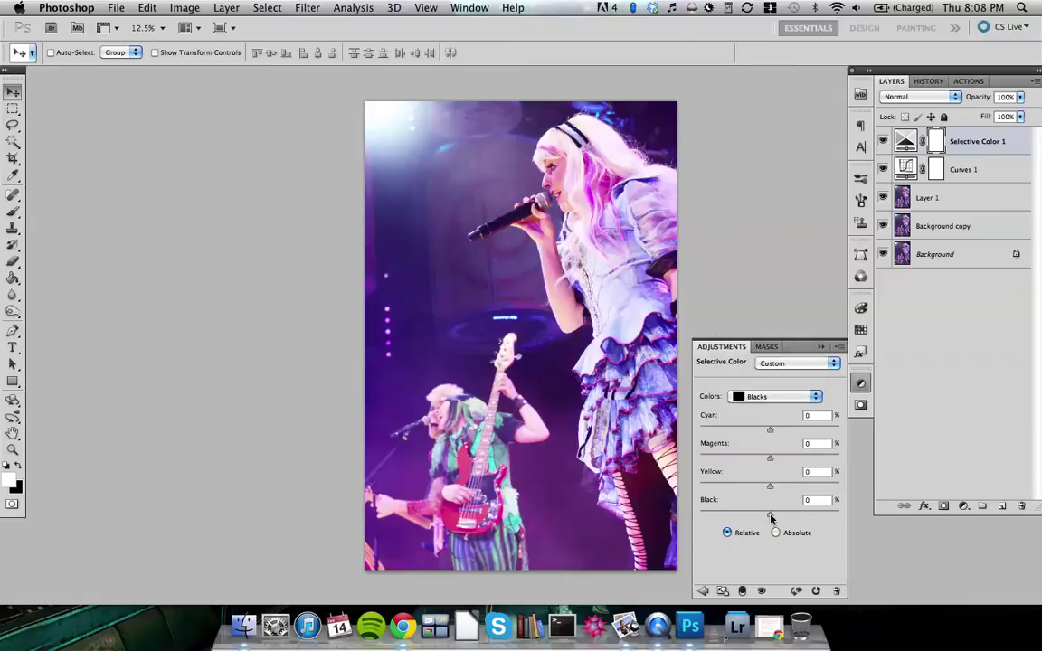
drag(770, 515, 692, 517)
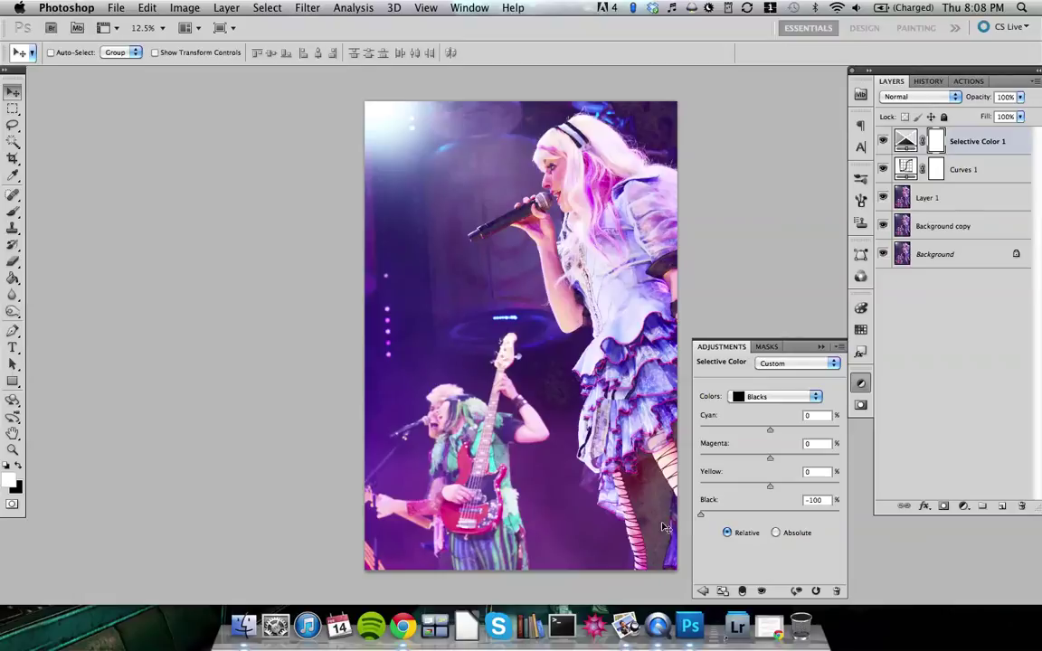
drag(699, 516, 773, 516)
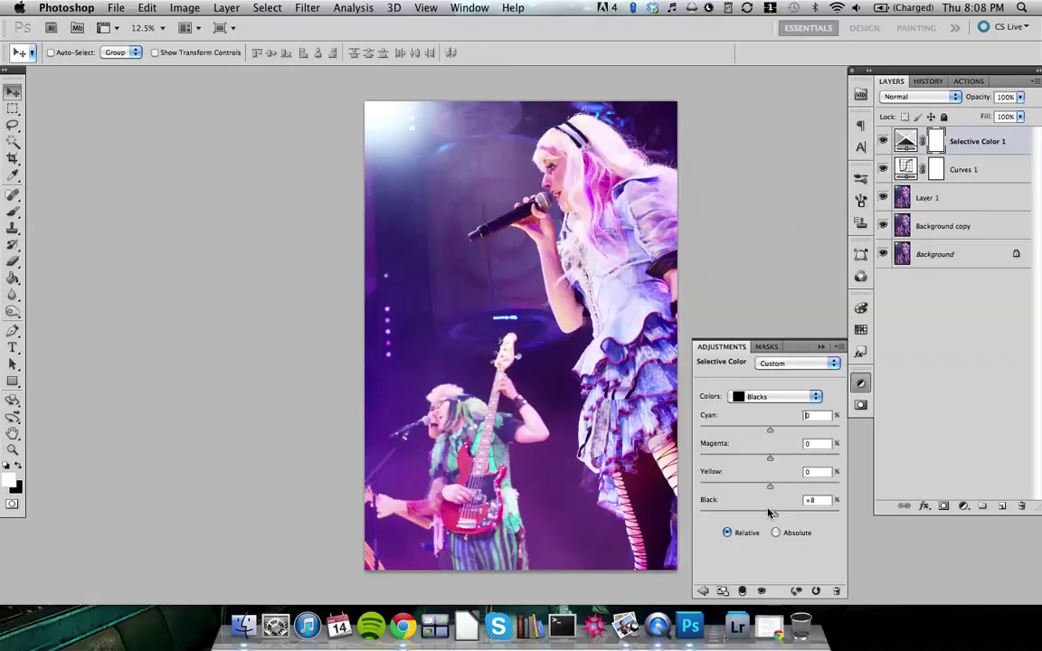
mouse_move(771, 516)
mouse_down()
mouse_move(875, 516)
mouse_move(777, 513)
mouse_up()
- Switch the Selective Color adjustment to Whites, keep Black at 0% and set Yellow to -15%
click(794, 398)
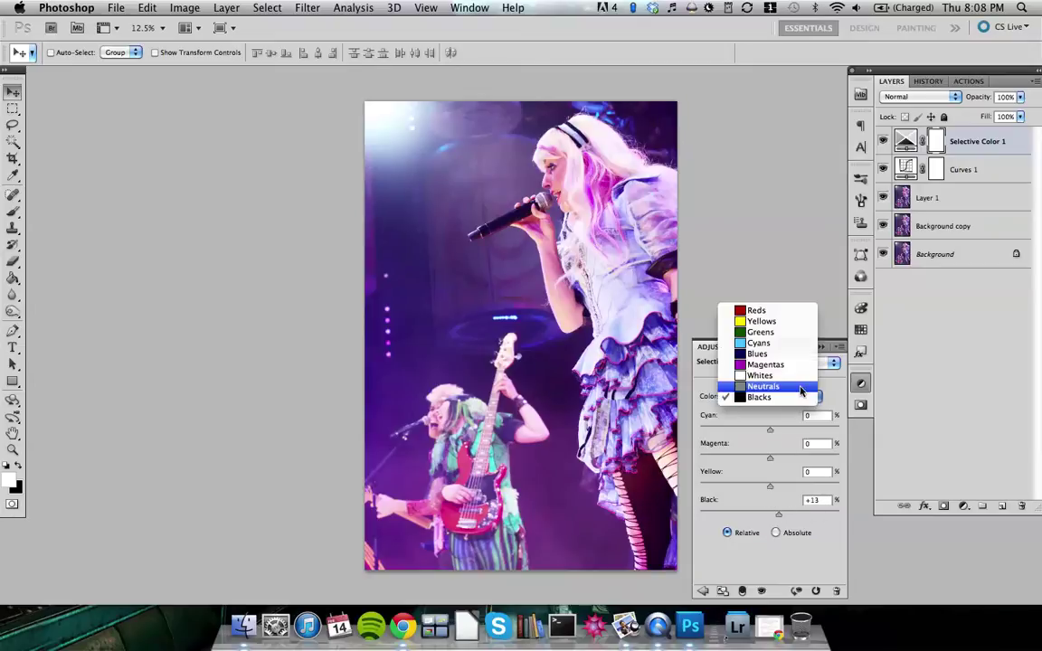
click(793, 387)
click(793, 397)
click(795, 391)
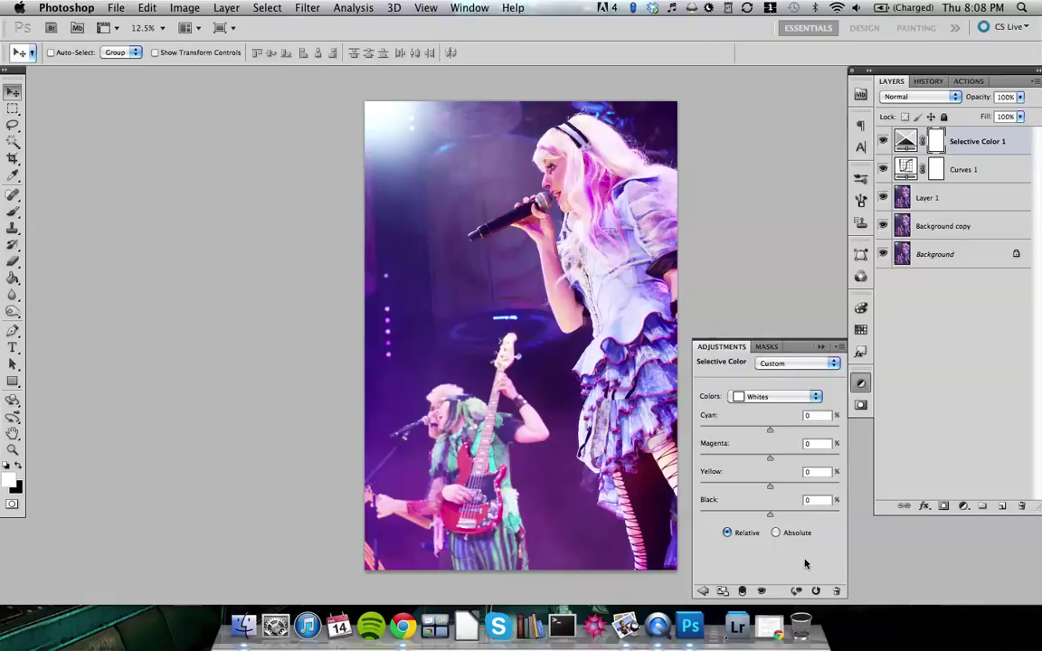
mouse_move(770, 514)
mouse_down()
mouse_move(693, 516)
mouse_move(780, 518)
mouse_up()
key(Down)
key(Down)
key(Down)
key(Down)
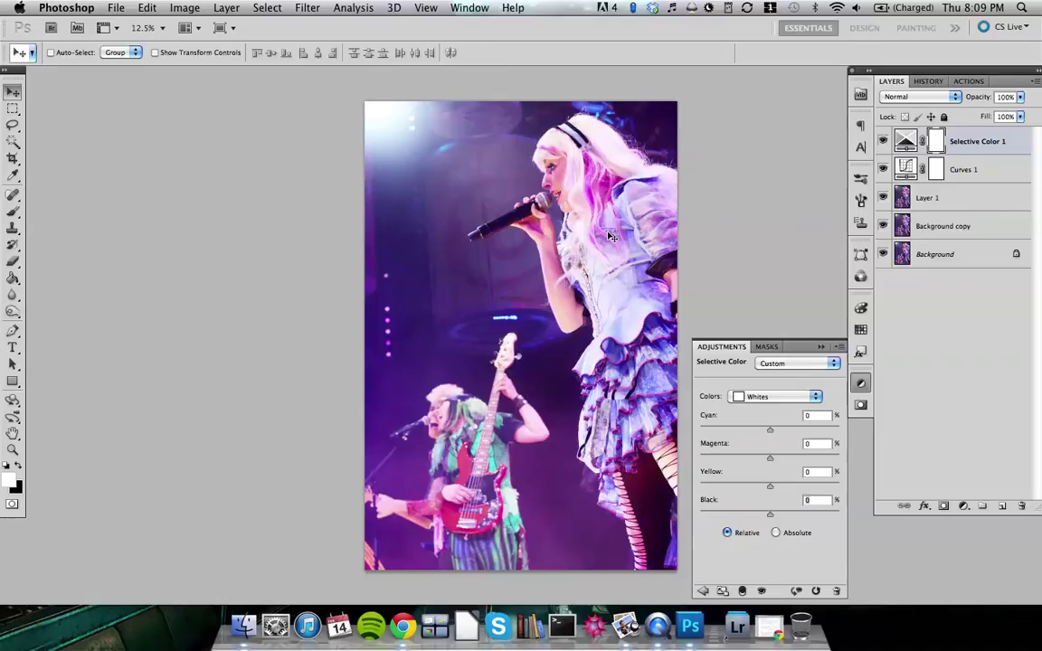
mouse_move(771, 490)
mouse_down()
mouse_move(796, 489)
mouse_move(758, 489)
mouse_up()
- Switch the Selective Color adjustment to Reds and set their Black value to -23%
click(785, 396)
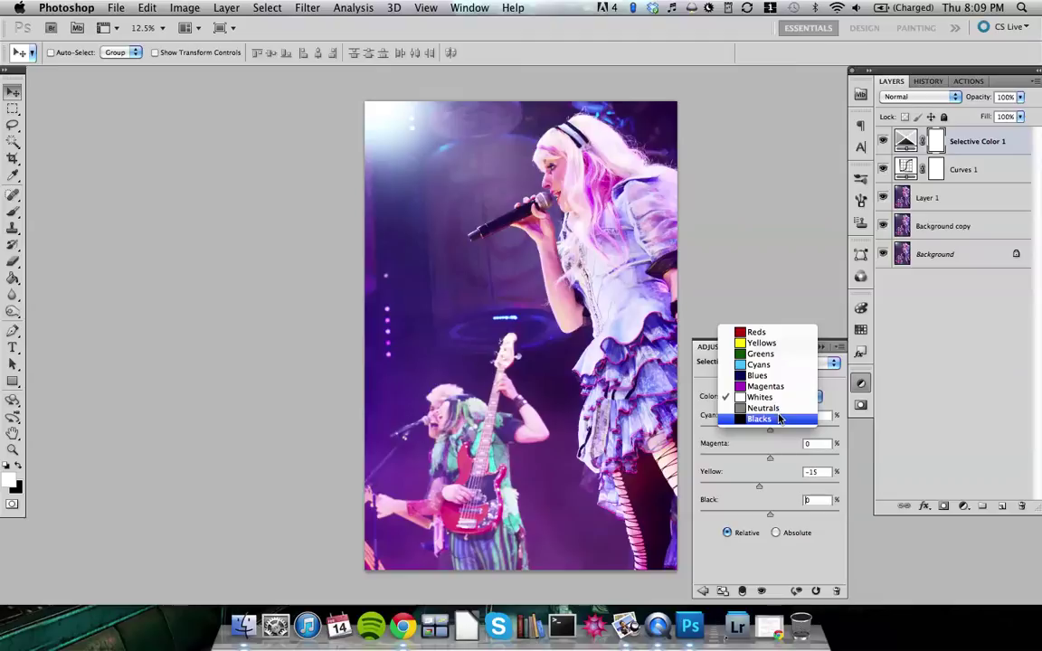
click(783, 339)
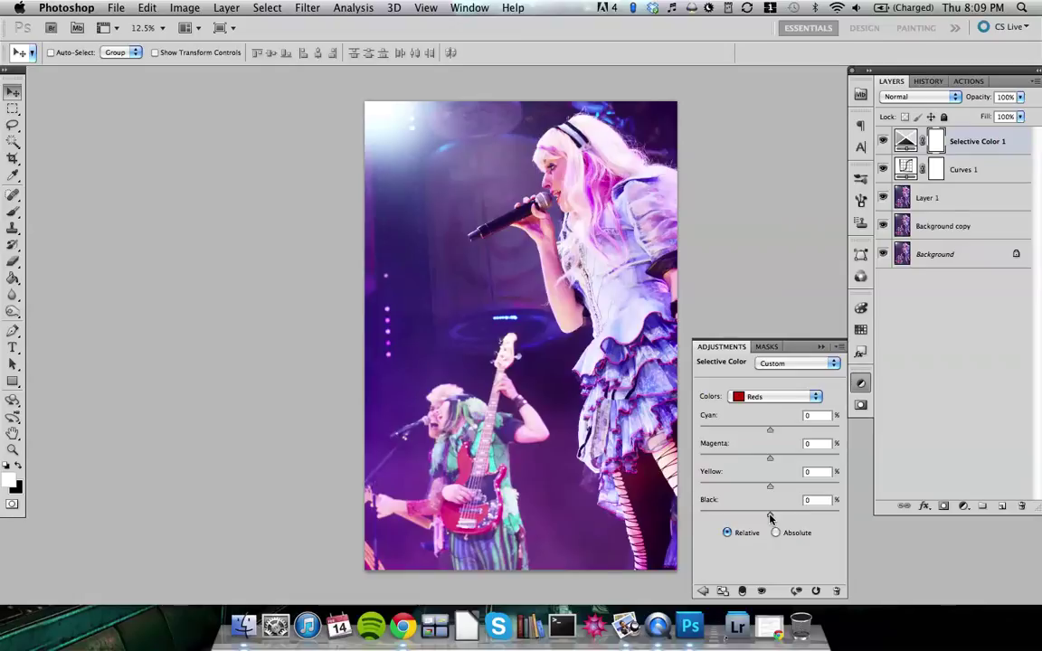
drag(769, 517, 845, 516)
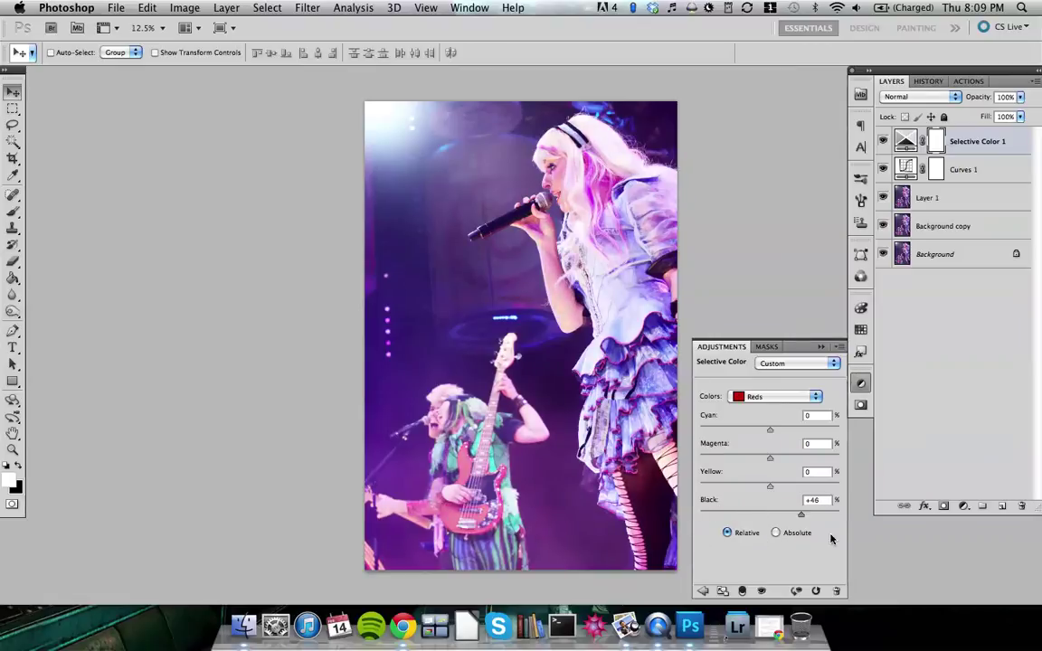
drag(838, 513, 876, 509)
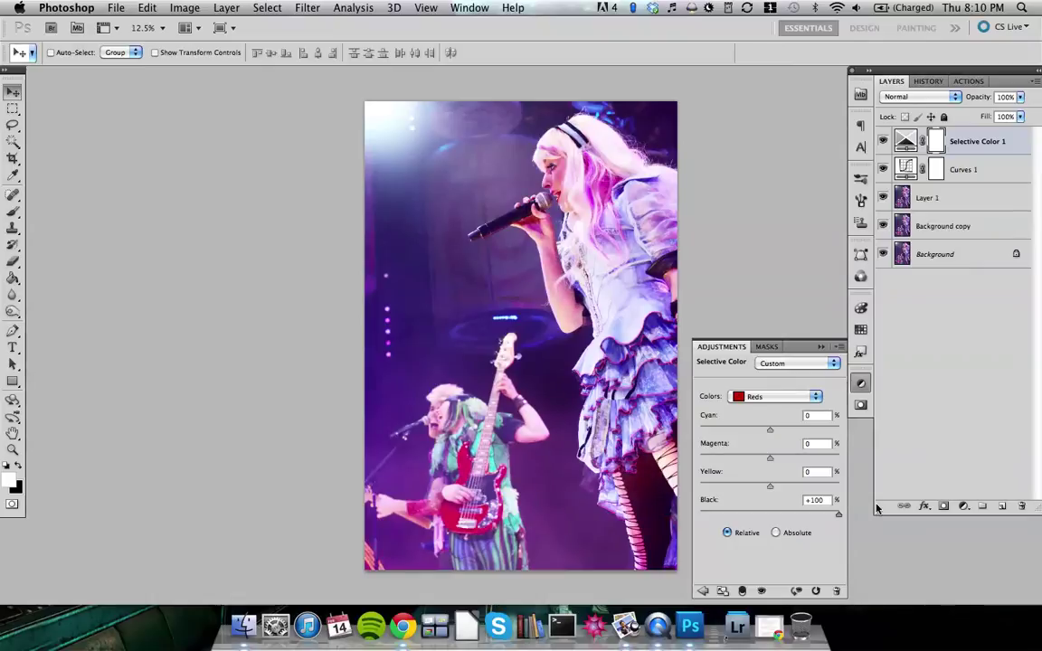
drag(867, 508, 755, 516)
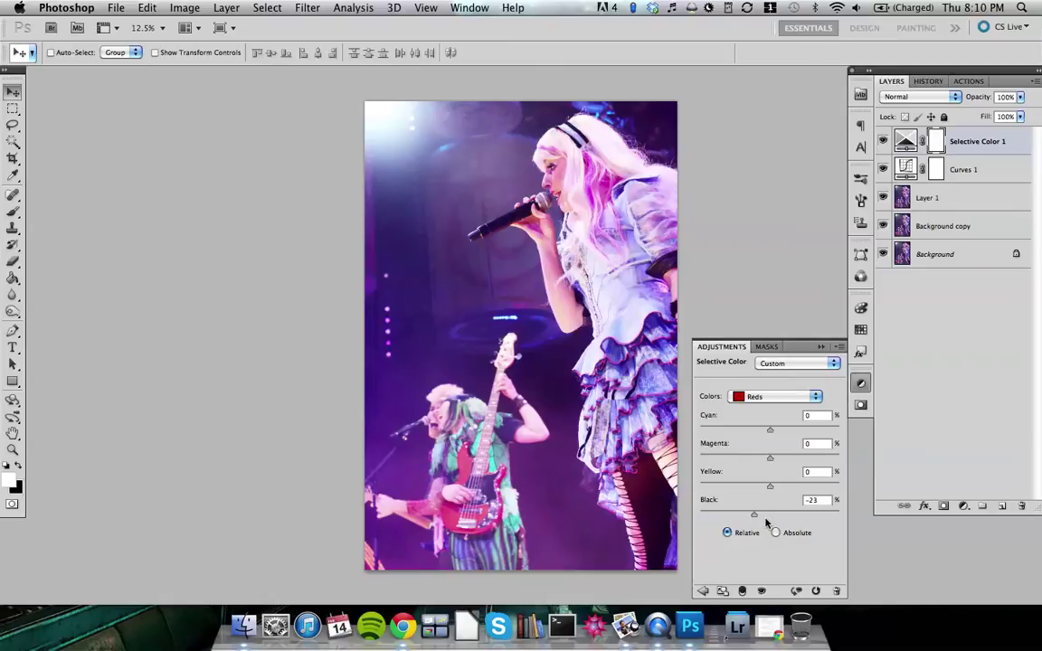
- Set Yellow to +9% and Magenta to -38% for the Reds, and raise their Cyan slightly
drag(769, 486, 801, 486)
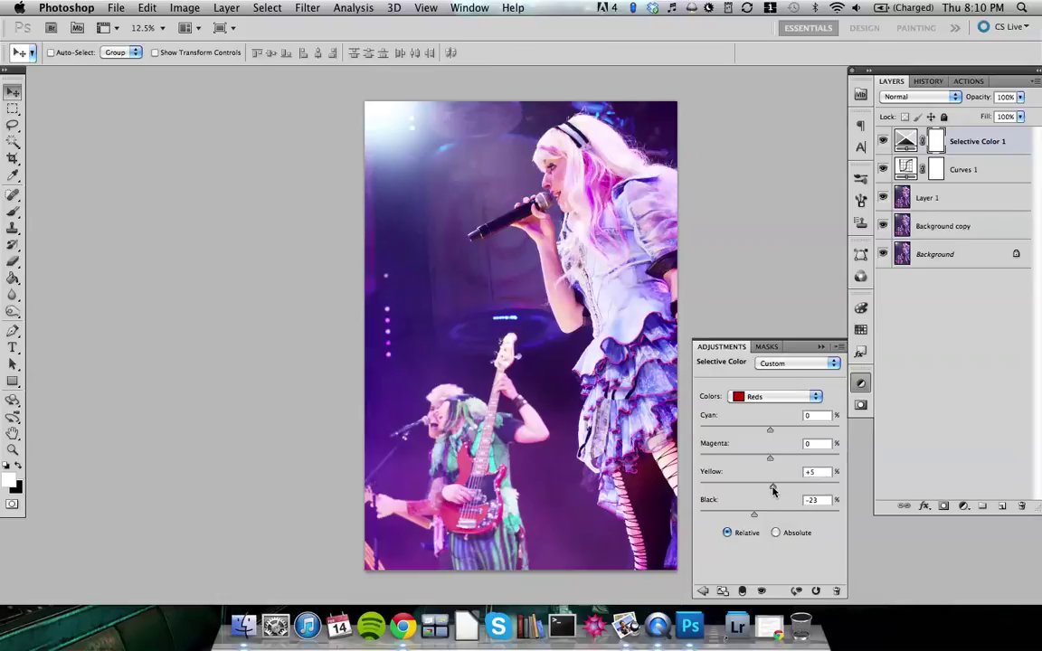
drag(732, 487, 780, 510)
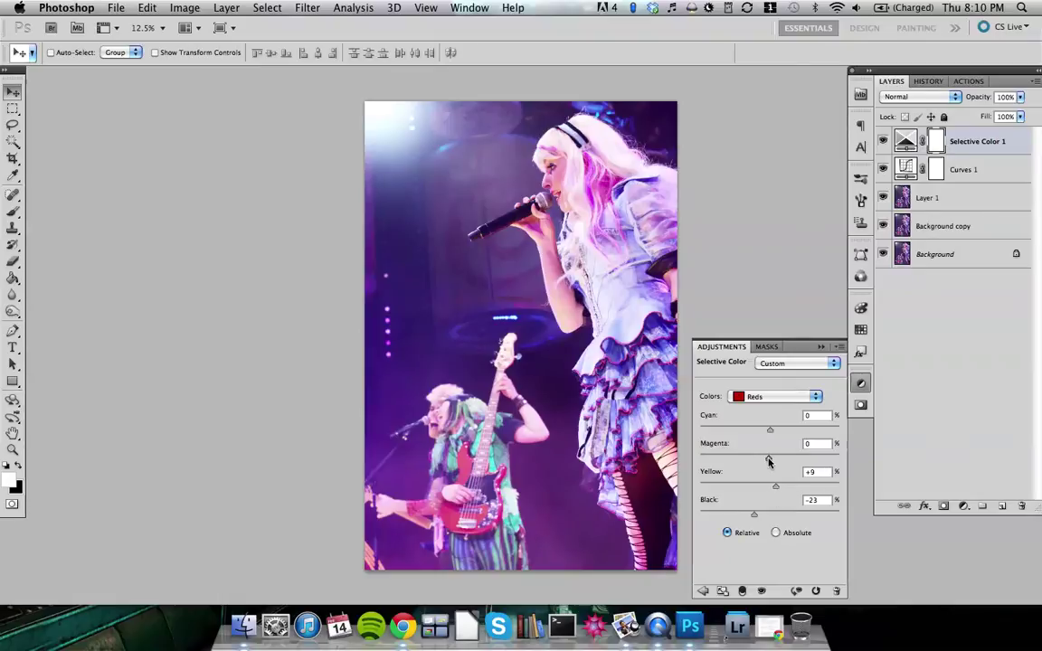
drag(769, 458, 744, 464)
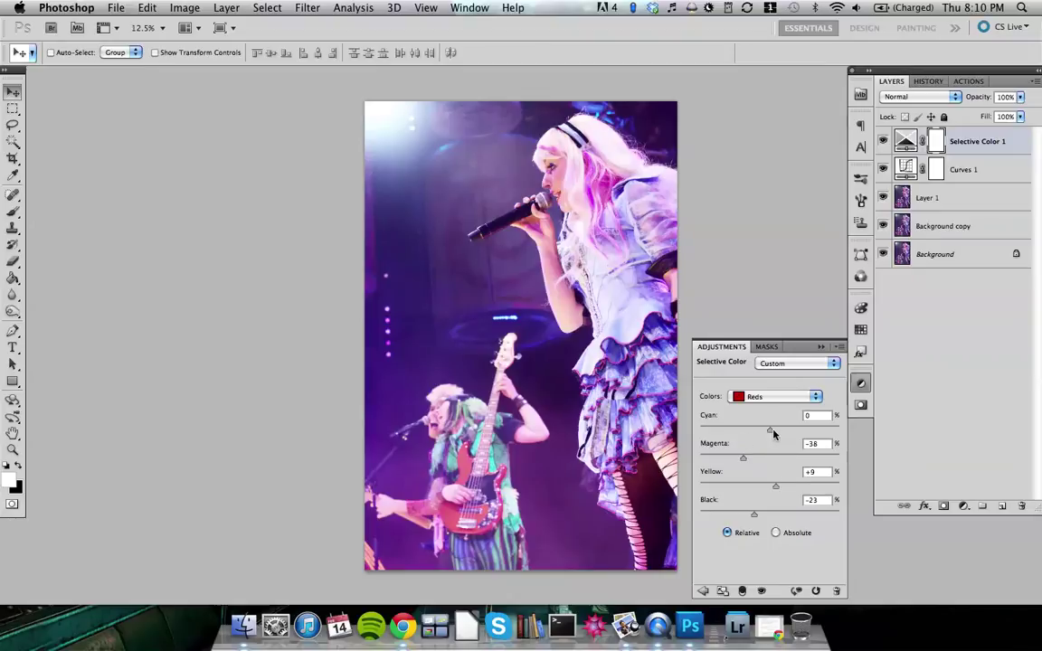
drag(768, 430, 663, 441)
drag(701, 430, 786, 441)
- Switch the Selective Color adjustment to Yellows, try the Black extremes and set Black to -1%
click(803, 397)
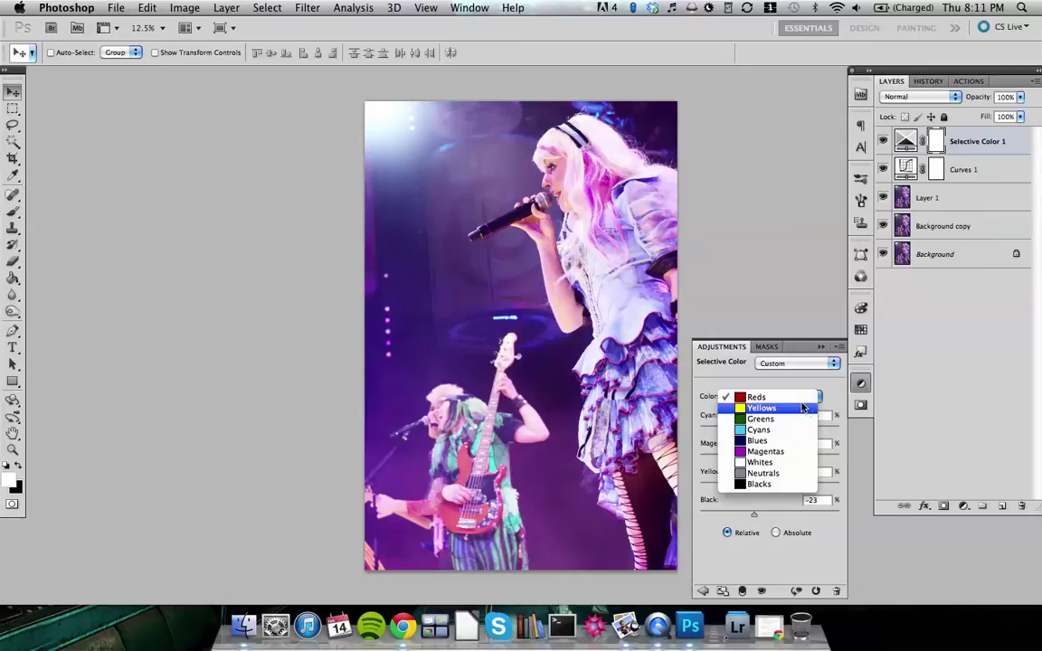
click(806, 409)
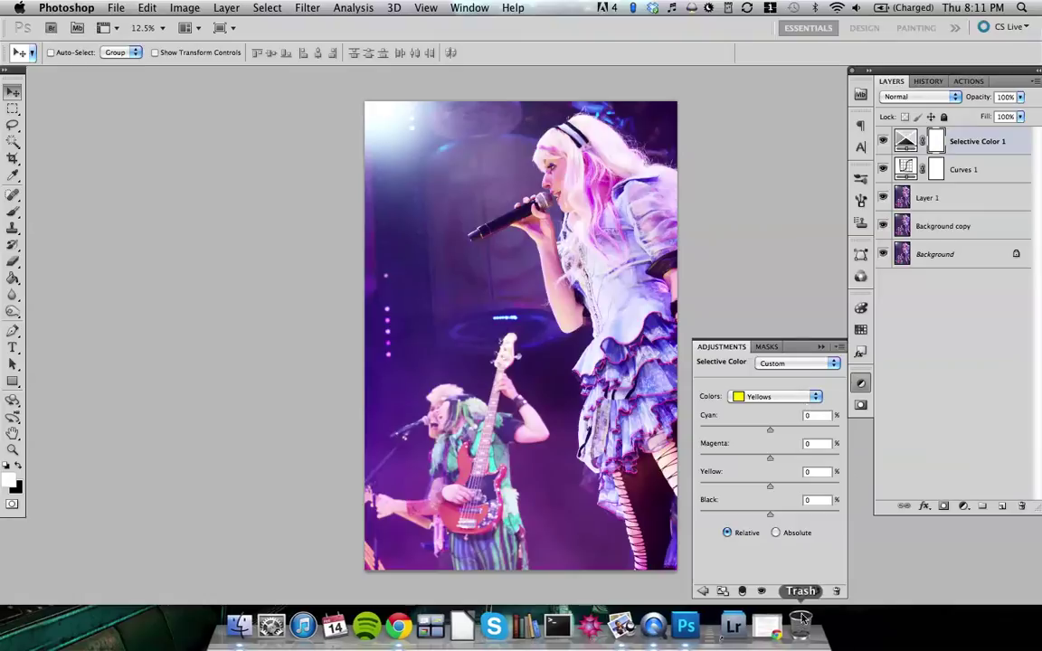
drag(771, 520, 632, 528)
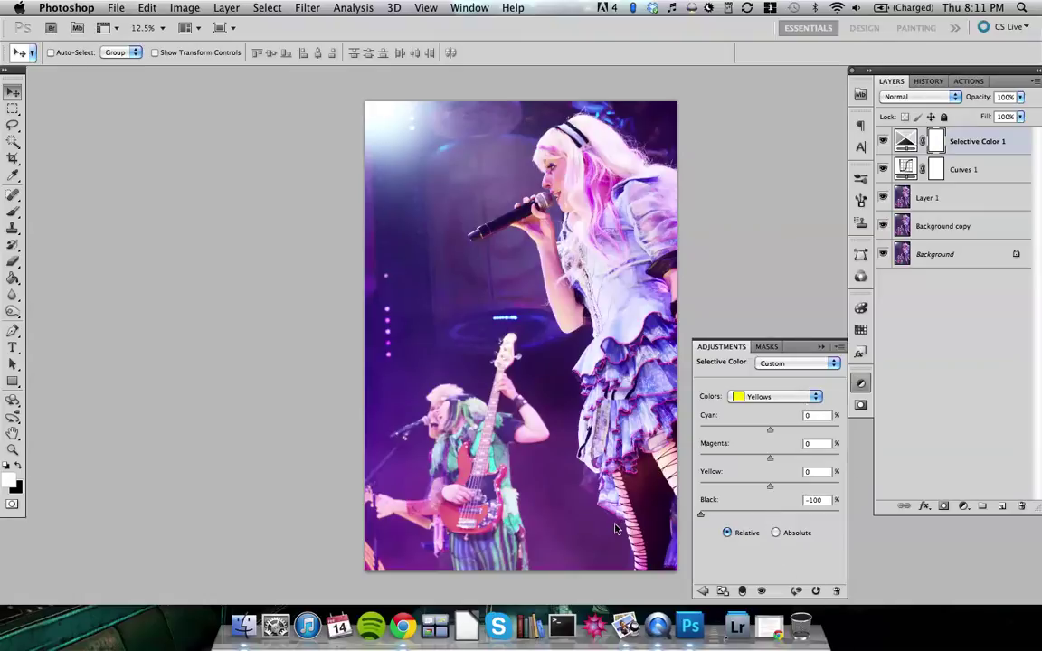
drag(701, 513, 737, 499)
drag(737, 514, 770, 514)
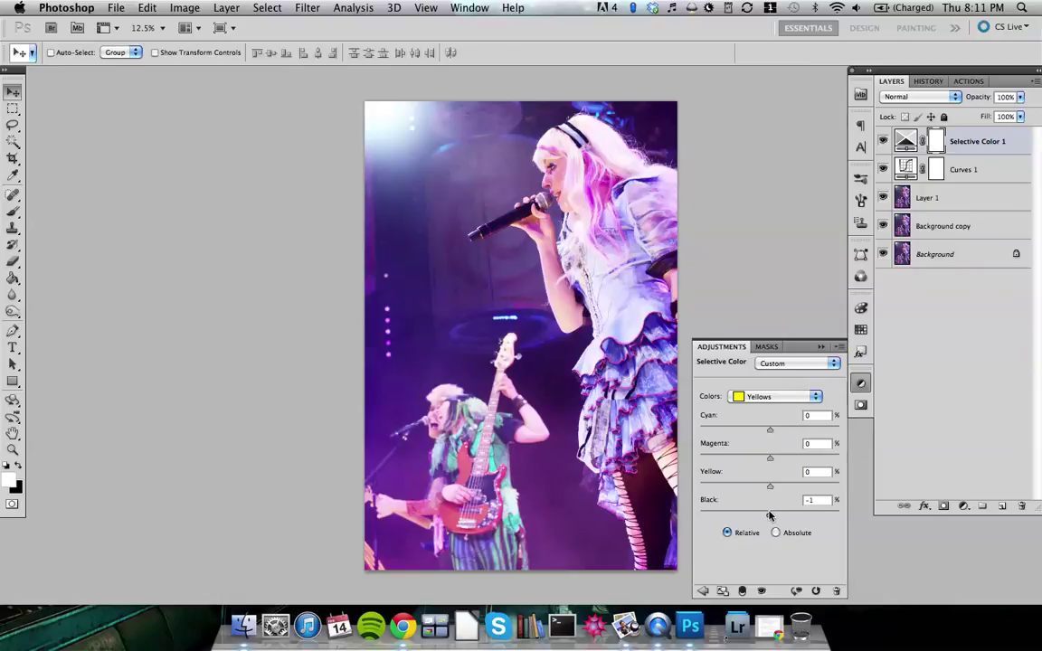
- Switch the Selective Color adjustment to Greens and set Black to +4% and Yellow to +6%
click(799, 409)
click(798, 407)
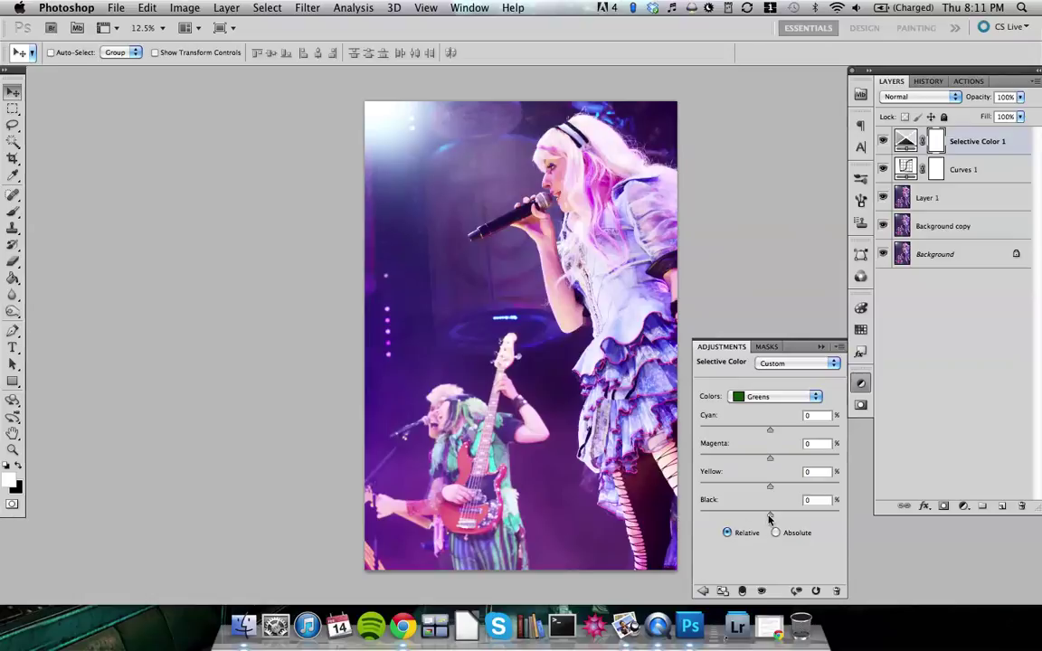
drag(769, 513, 621, 512)
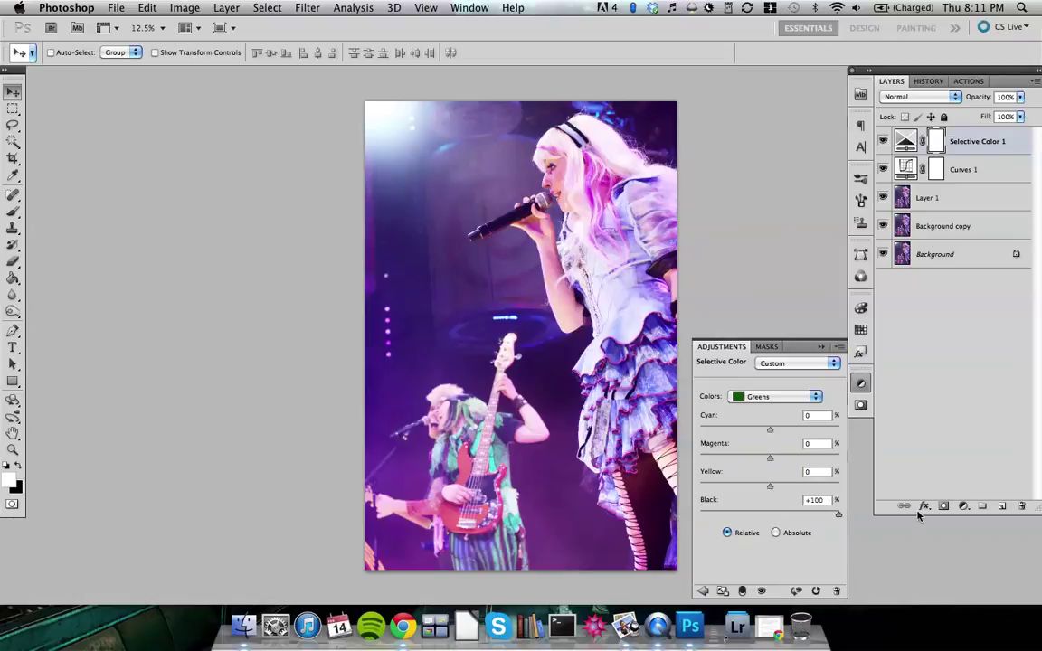
drag(700, 513, 841, 517)
drag(838, 514, 770, 514)
drag(769, 513, 773, 487)
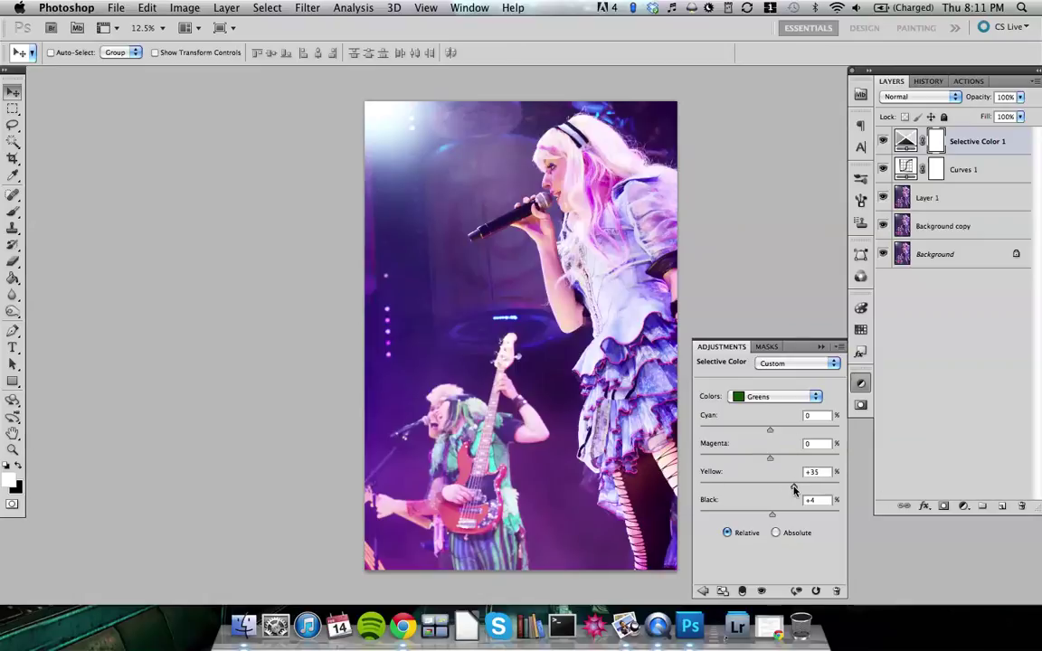
- For the Cyans in the Selective Color adjustment, set Black to +100%, Yellow to +15%, Cyan to -25% and Magenta to +9%
click(773, 397)
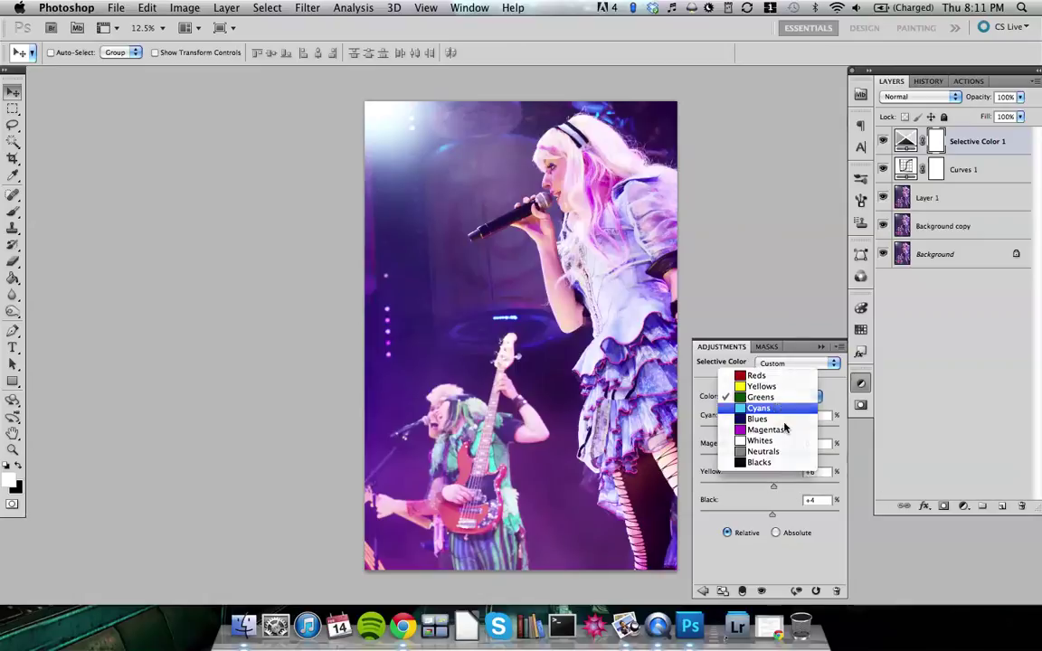
click(768, 407)
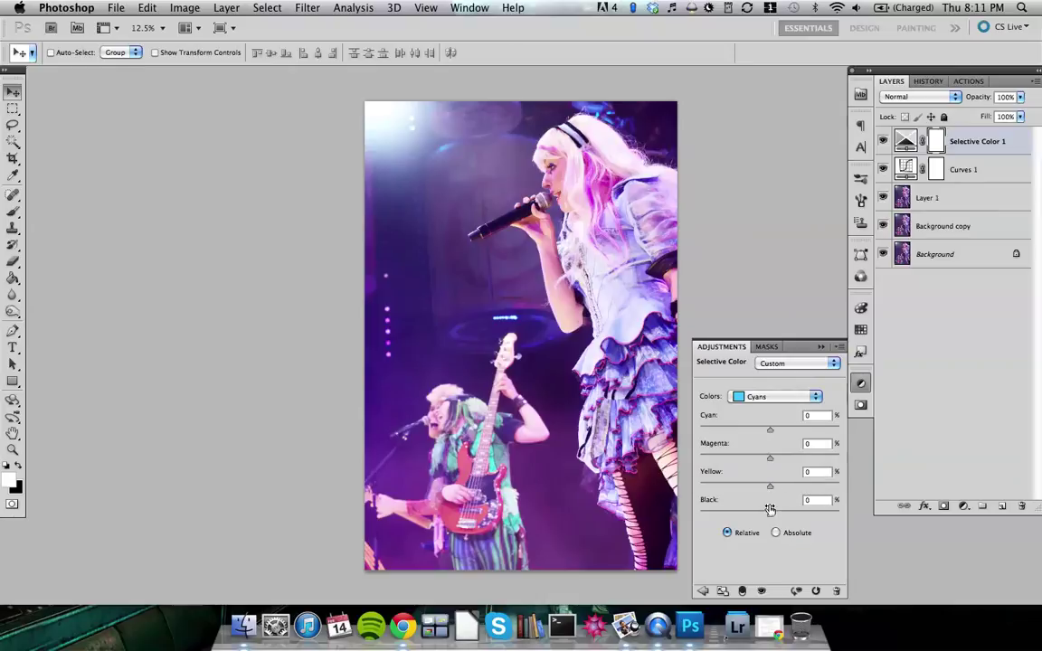
drag(734, 517, 863, 509)
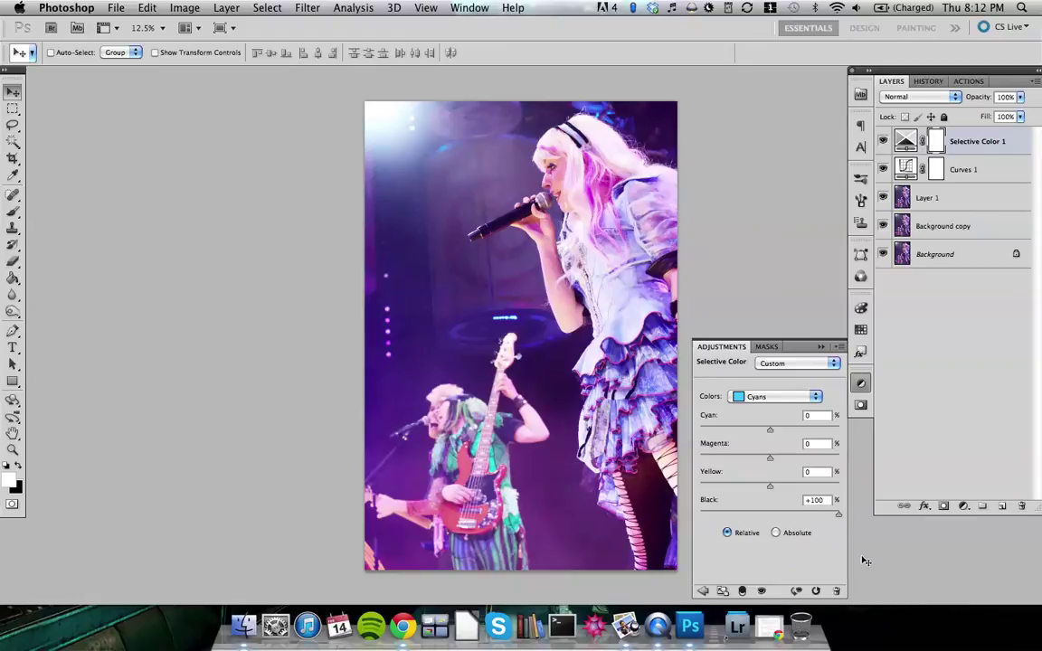
mouse_move(770, 485)
mouse_down()
mouse_move(797, 476)
mouse_move(779, 484)
mouse_up()
mouse_move(769, 432)
mouse_down()
mouse_move(736, 420)
mouse_move(752, 421)
mouse_up()
drag(731, 461, 775, 465)
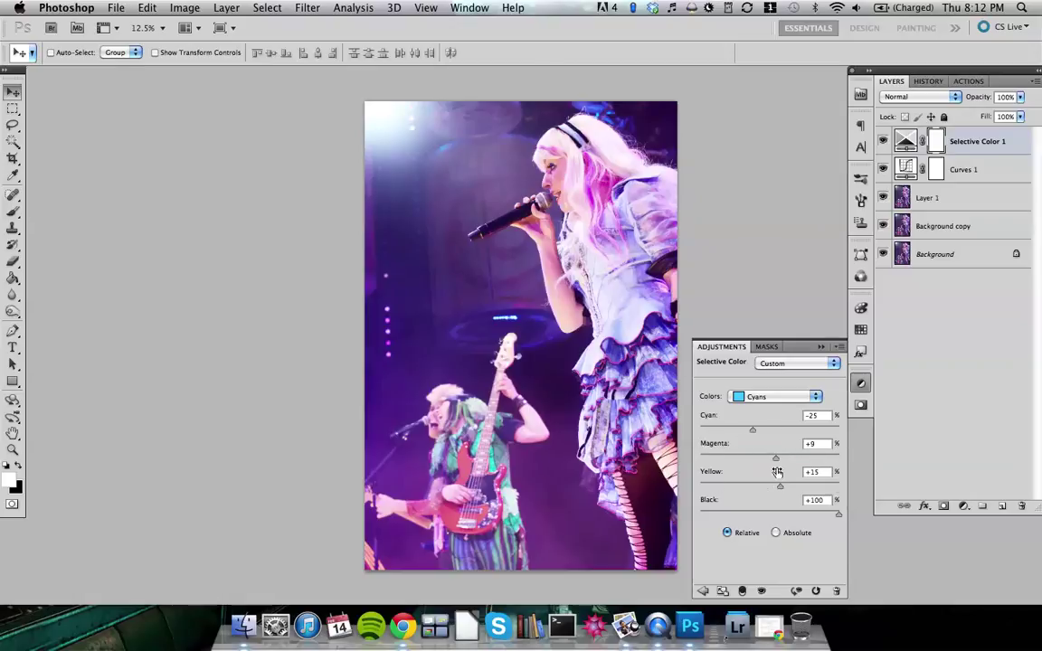
- For the Blues in the Selective Color adjustment, set Black to +100%, Yellow to +33% and Magenta to +15%
click(762, 397)
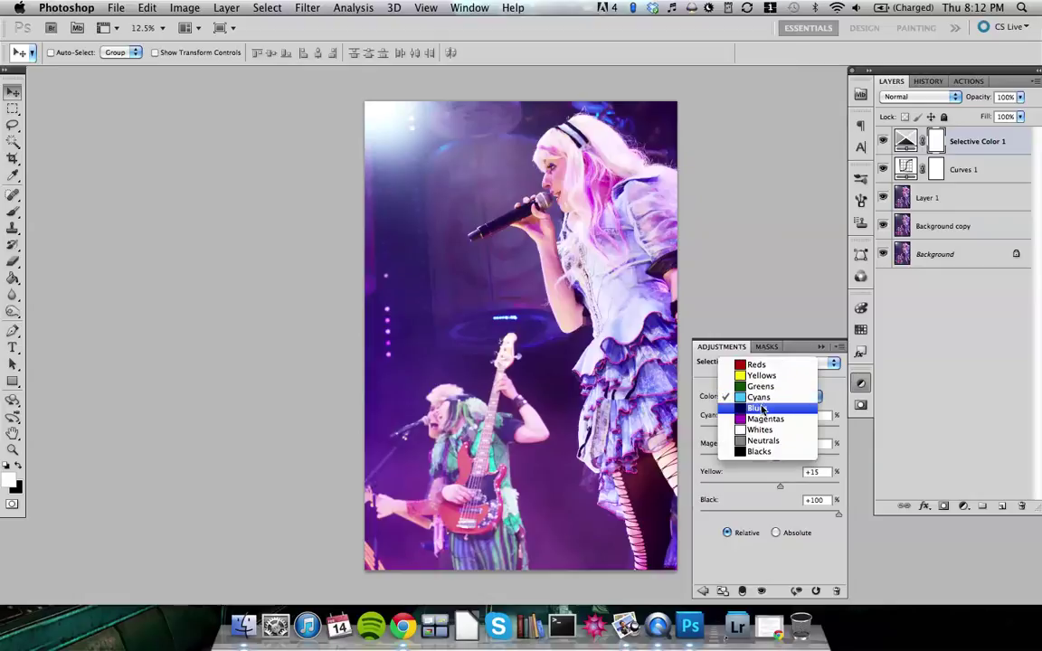
click(757, 408)
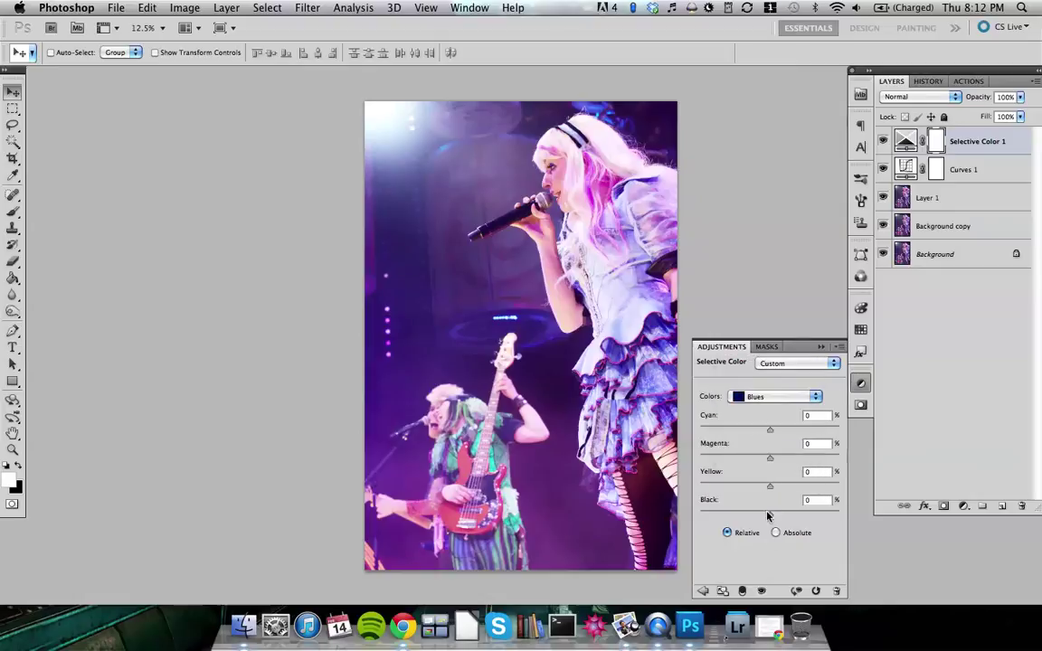
drag(770, 514, 841, 513)
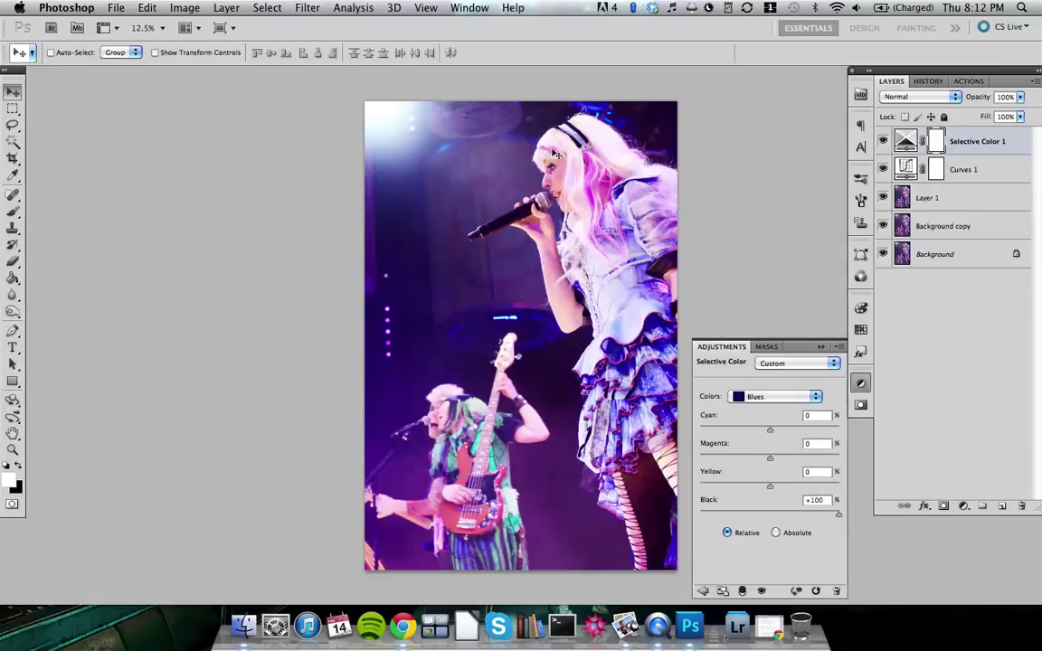
drag(770, 485, 792, 468)
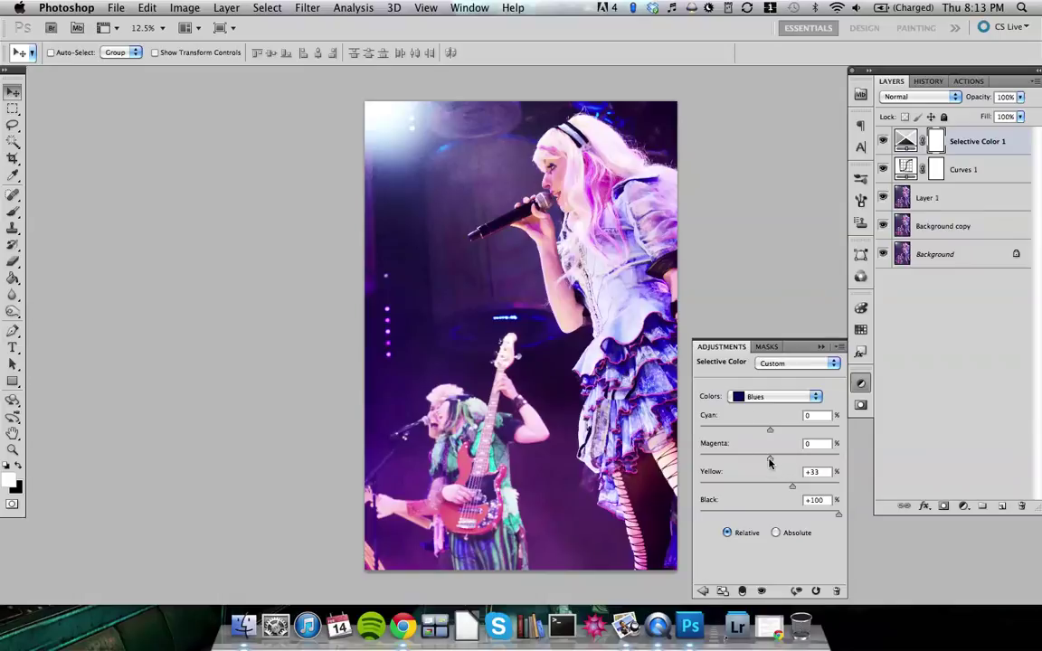
drag(769, 460, 936, 416)
key(backslash)
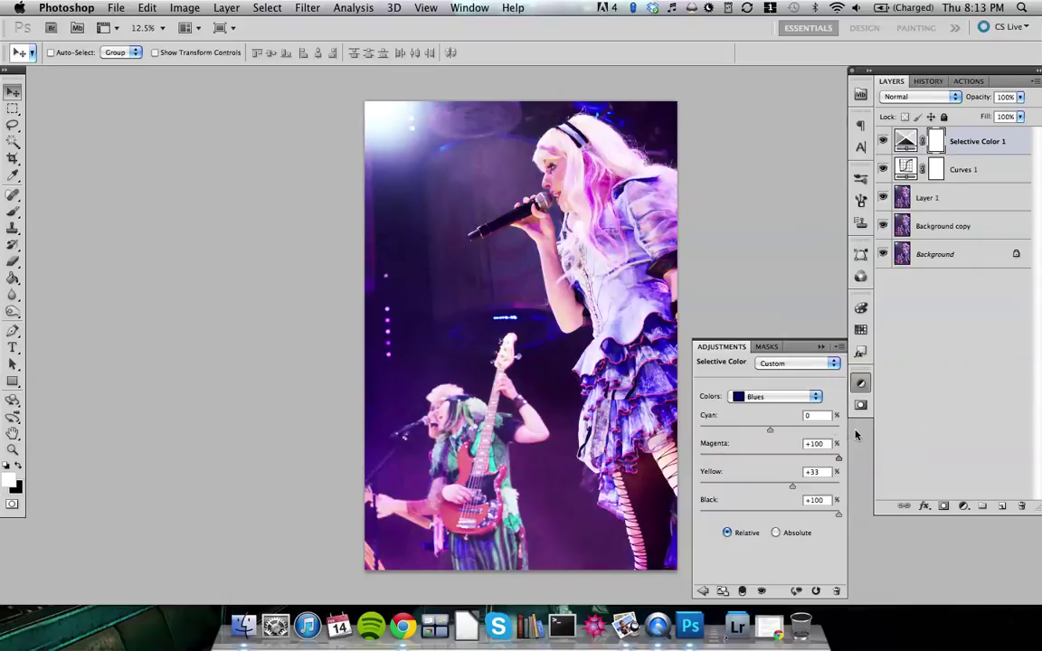
key(backslash)
drag(894, 379, 780, 384)
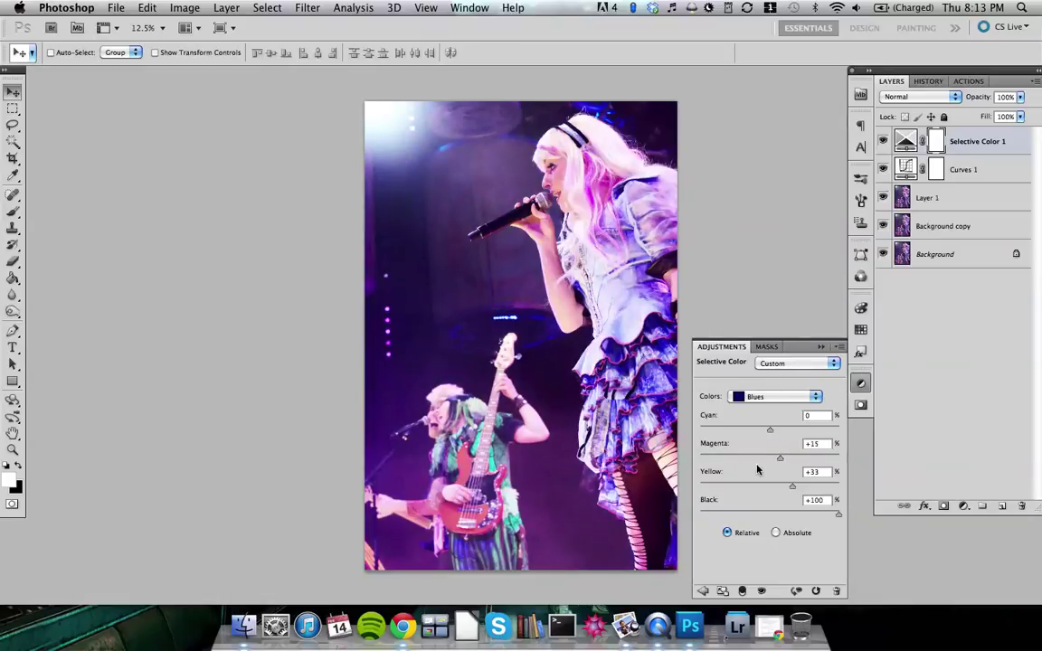
- For the Blues in the Selective Color adjustment, set Black to +62% and Cyan to +100%
drag(832, 515, 812, 516)
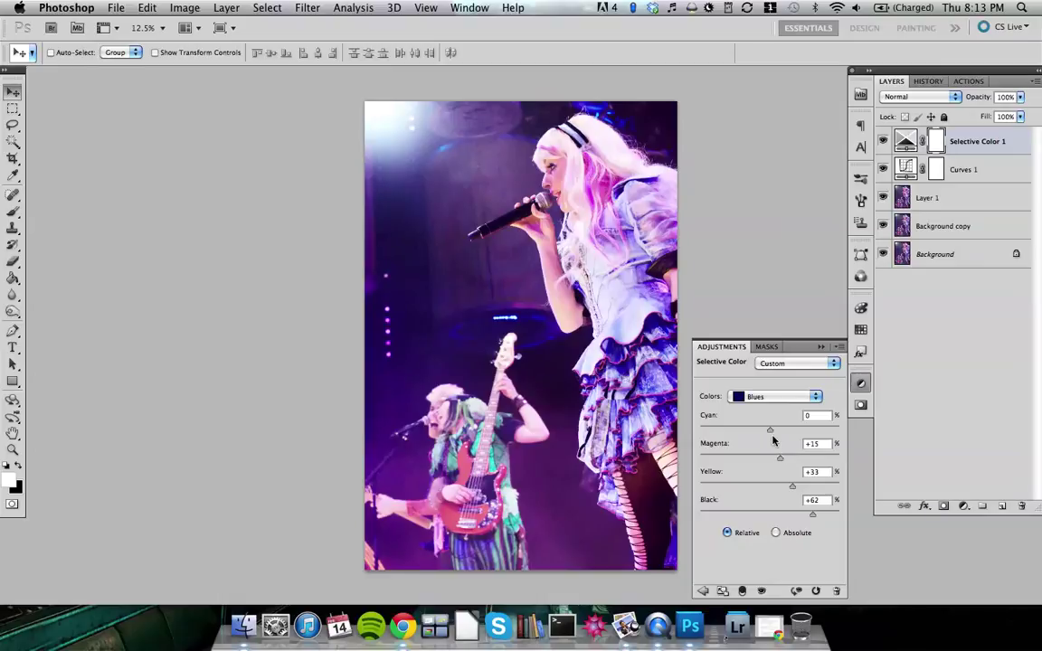
drag(770, 430, 838, 430)
- For the Magentas in the Selective Color adjustment, set Cyan to +35%, Magenta to -16%, Yellow to +100% and Black to +62%
click(783, 397)
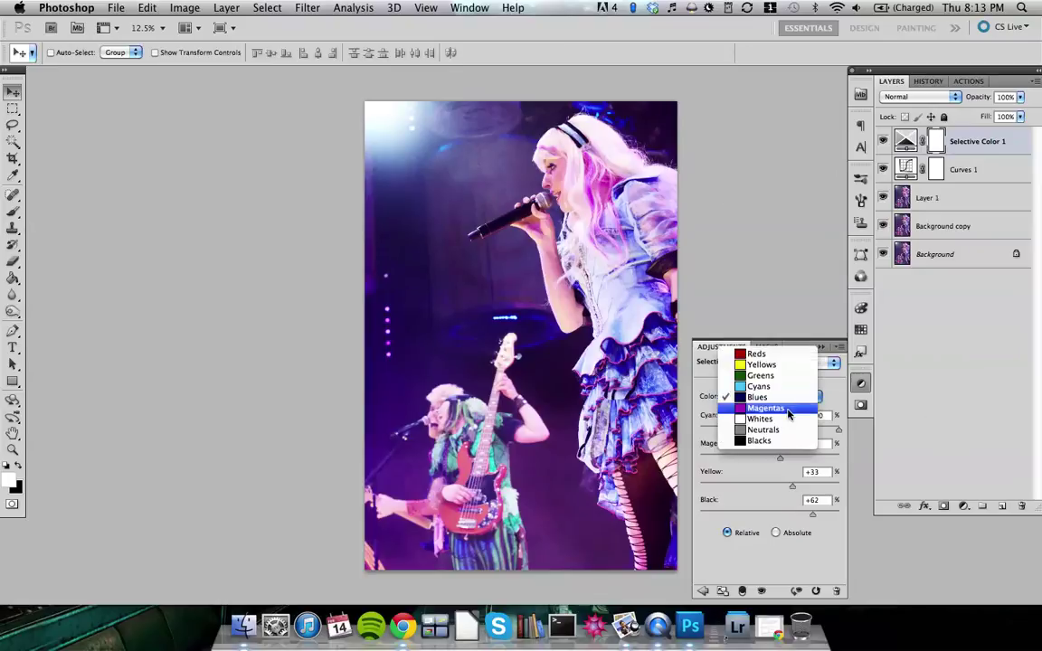
click(788, 413)
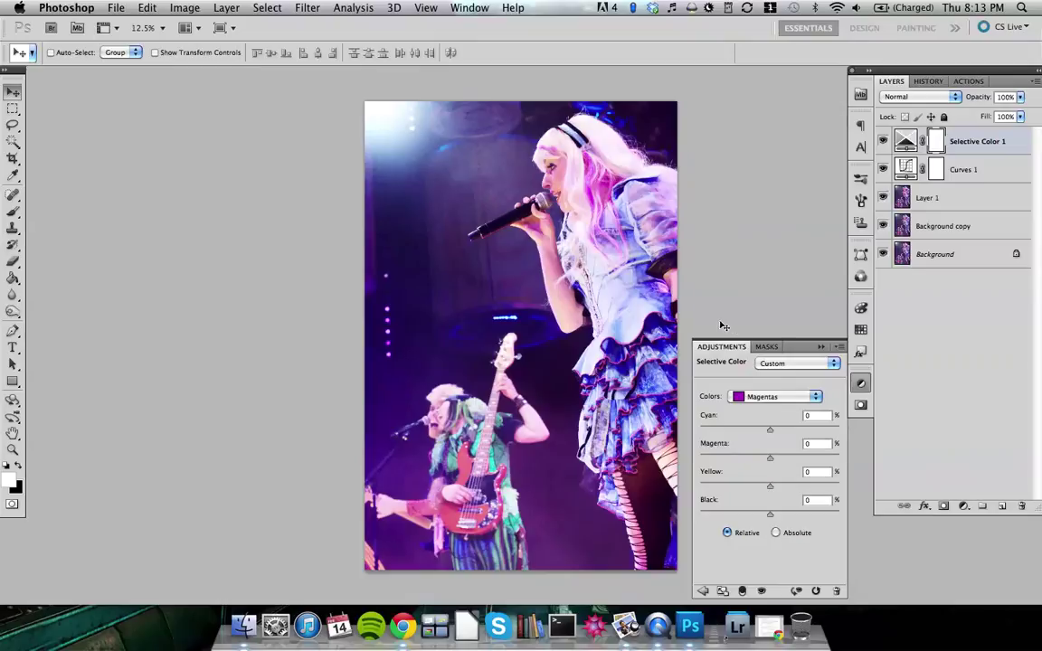
drag(631, 509, 866, 495)
drag(784, 511, 640, 501)
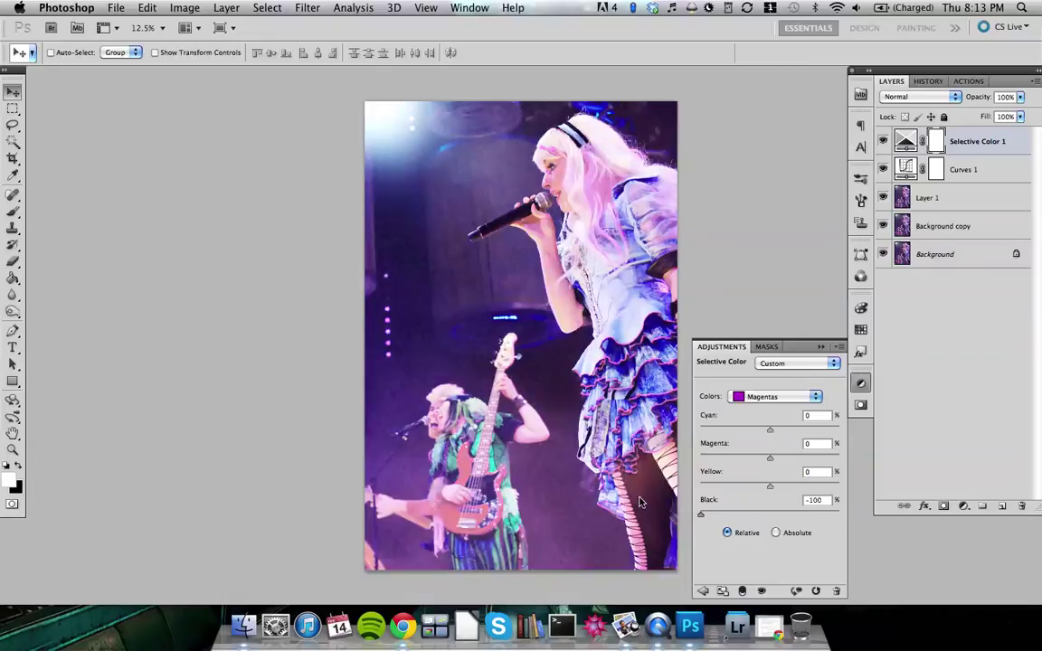
drag(700, 514, 936, 459)
drag(770, 458, 792, 431)
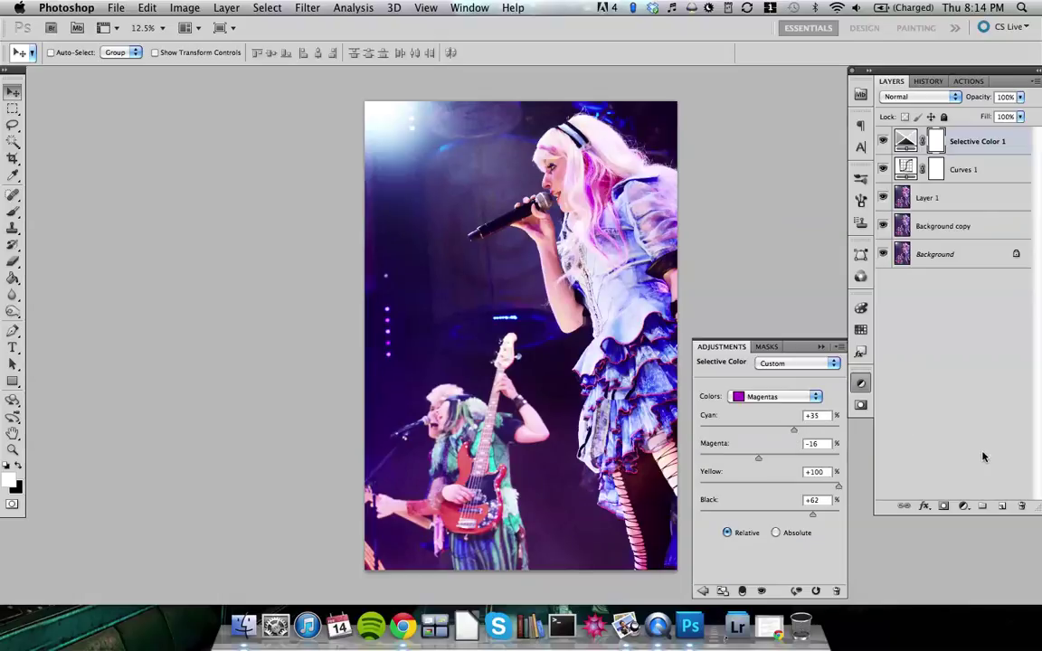
click(821, 348)
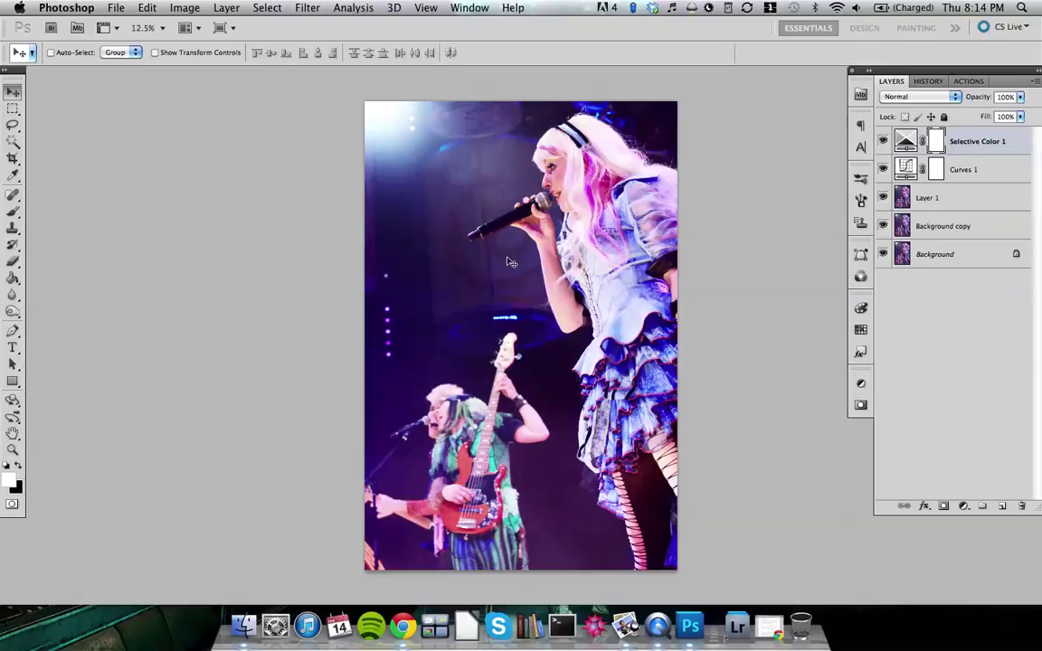
- Examine the edited photo up close at 25%, and compare it with the underlying layers hidden and shown
scroll(509, 261, up, 1)
scroll(543, 258, up, 3)
scroll(644, 249, up, 1)
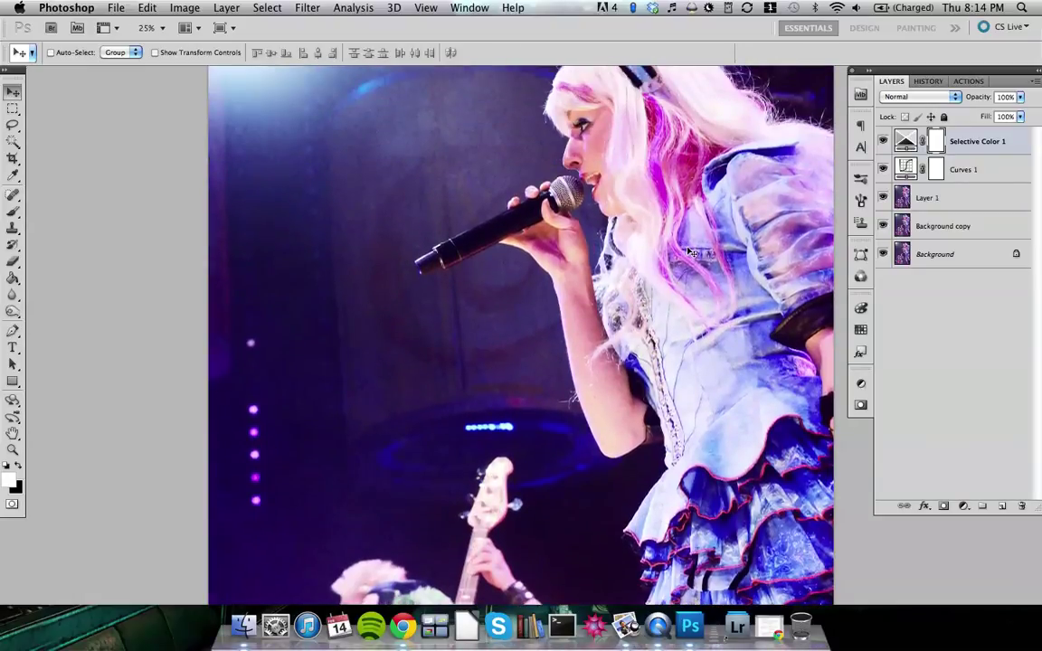
scroll(689, 253, down, 4)
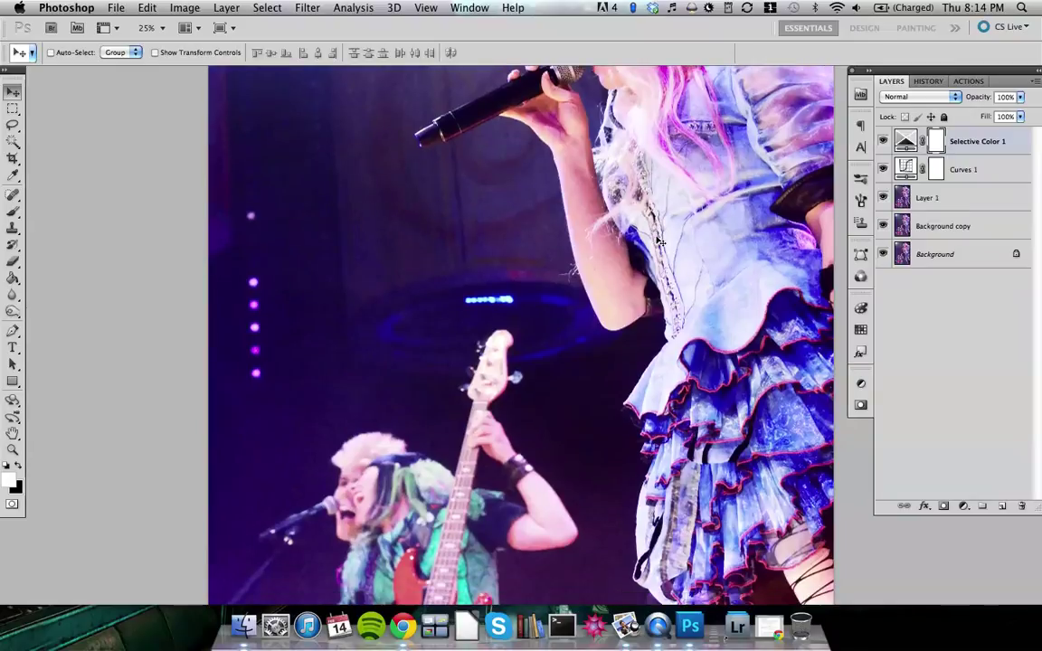
key(super+minus)
key(super+minus)
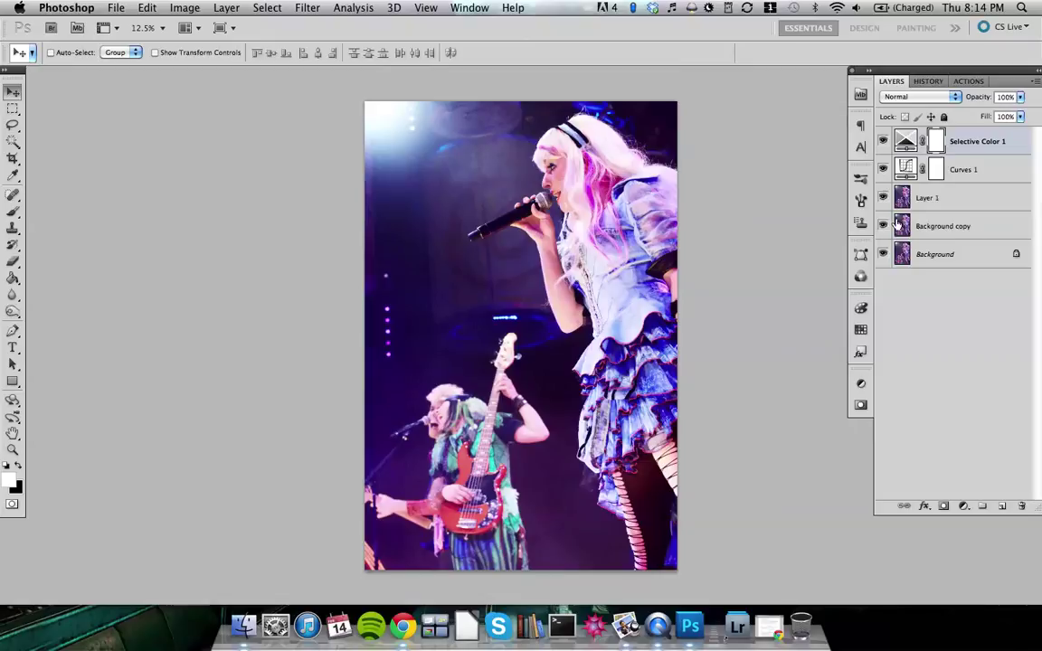
mouse_move(884, 228)
mouse_down()
mouse_move(882, 145)
mouse_move(884, 226)
mouse_up()
click(884, 227)
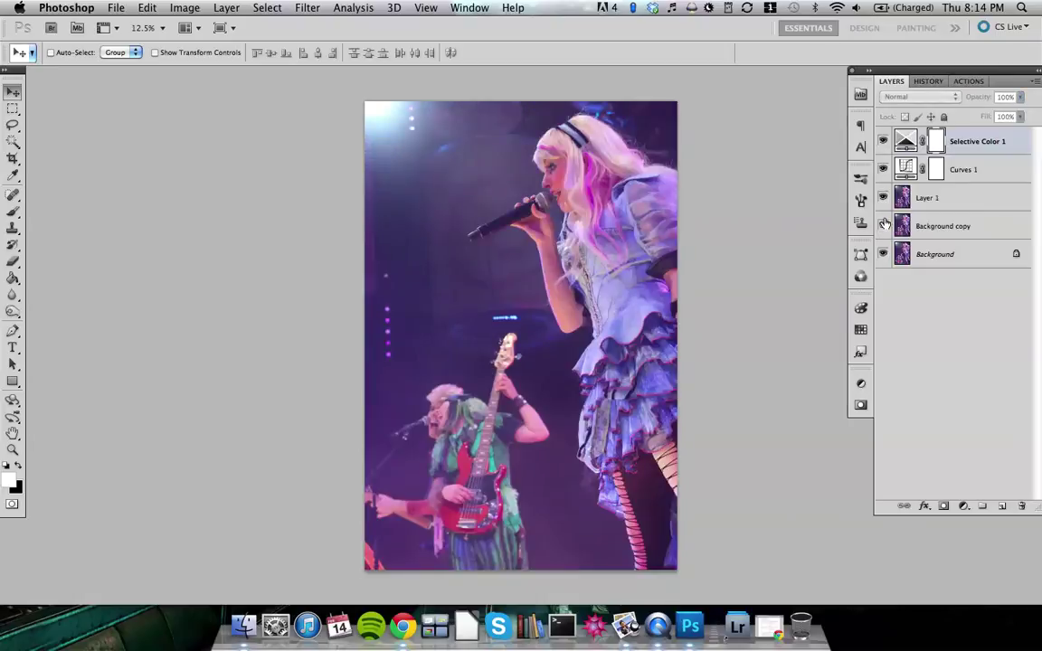
click(882, 226)
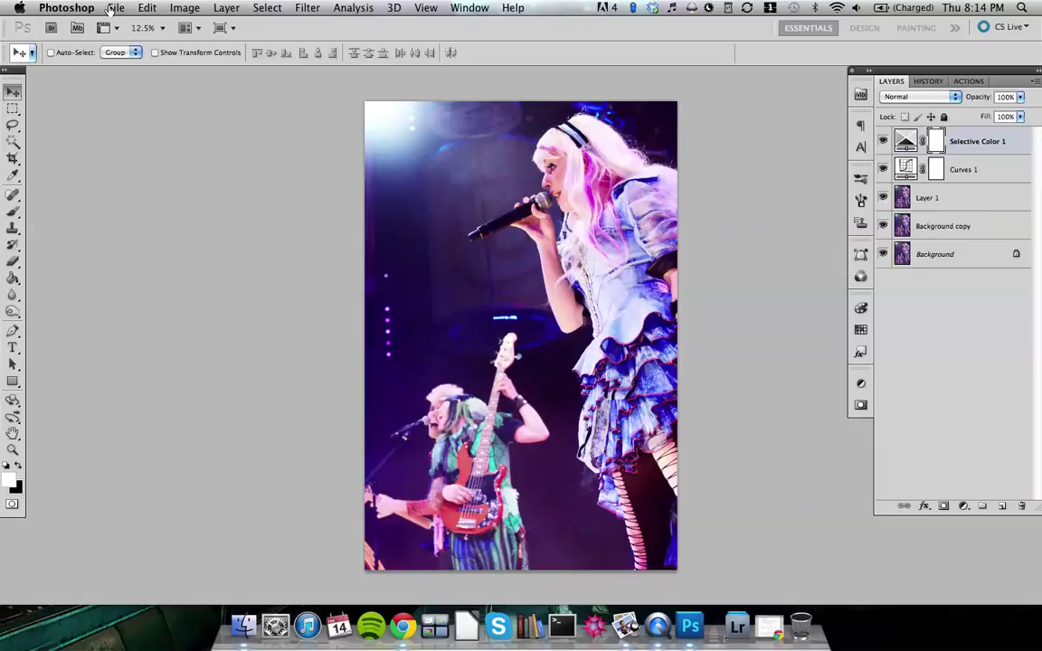
- Save a copy of the photo to the Desktop as IMG_3308.jpg in JPEG format at Maximum quality 12, Baseline ("Standard")
key(super+shift+s)
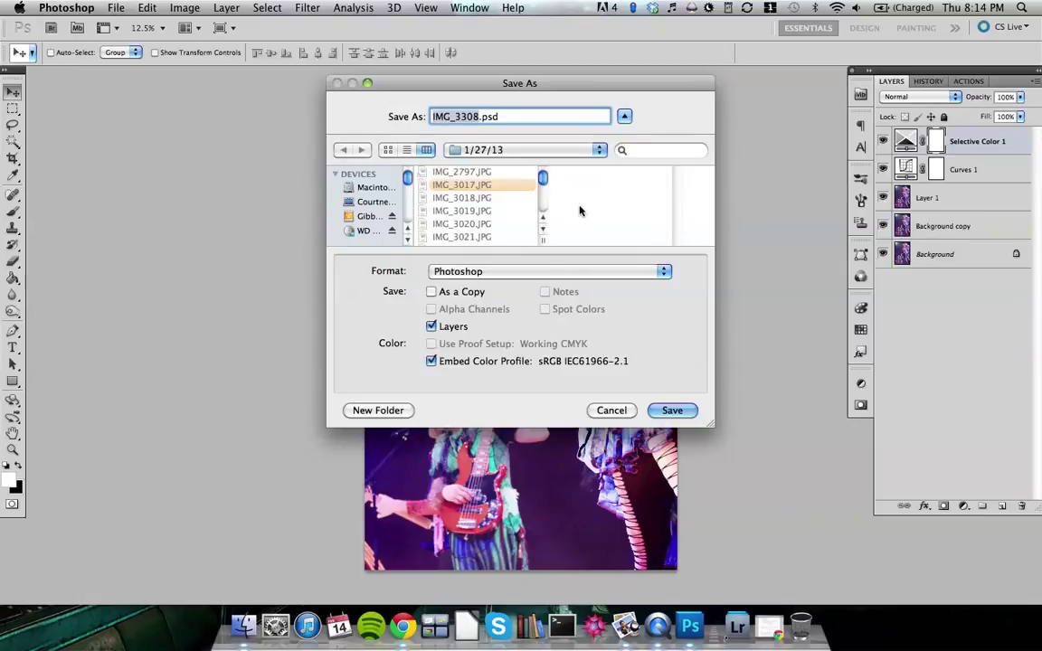
key(super+d)
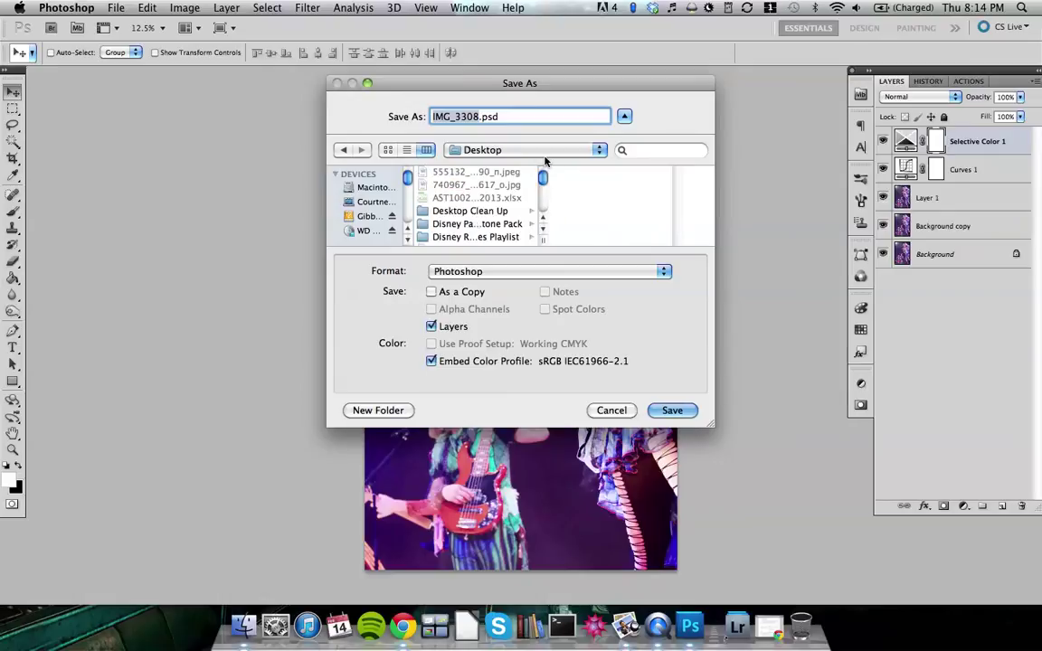
click(560, 271)
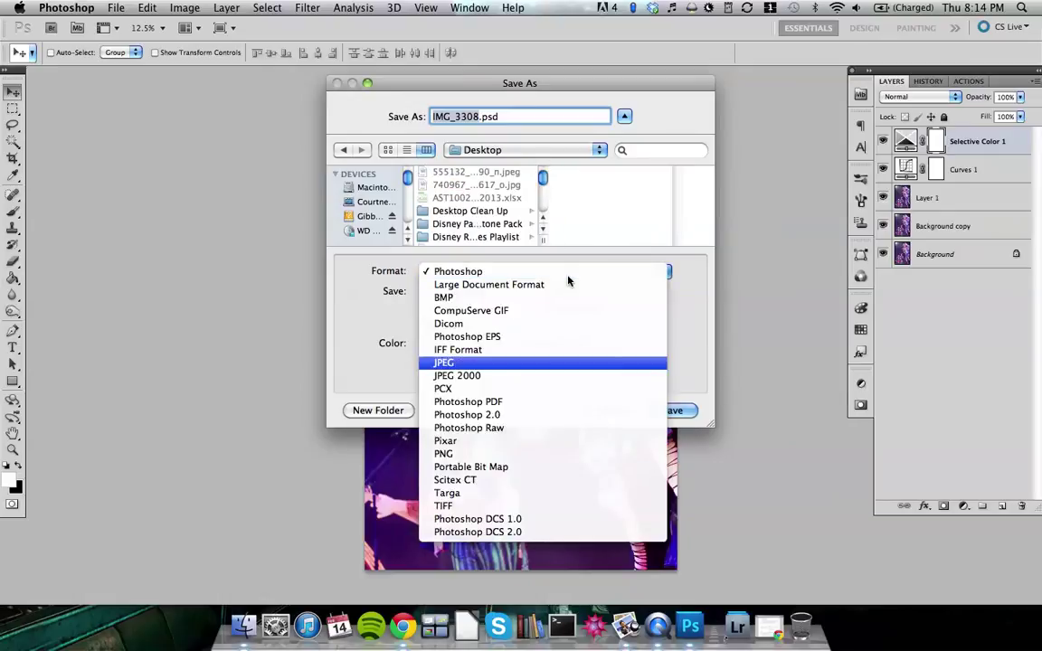
key(j)
key(Return)
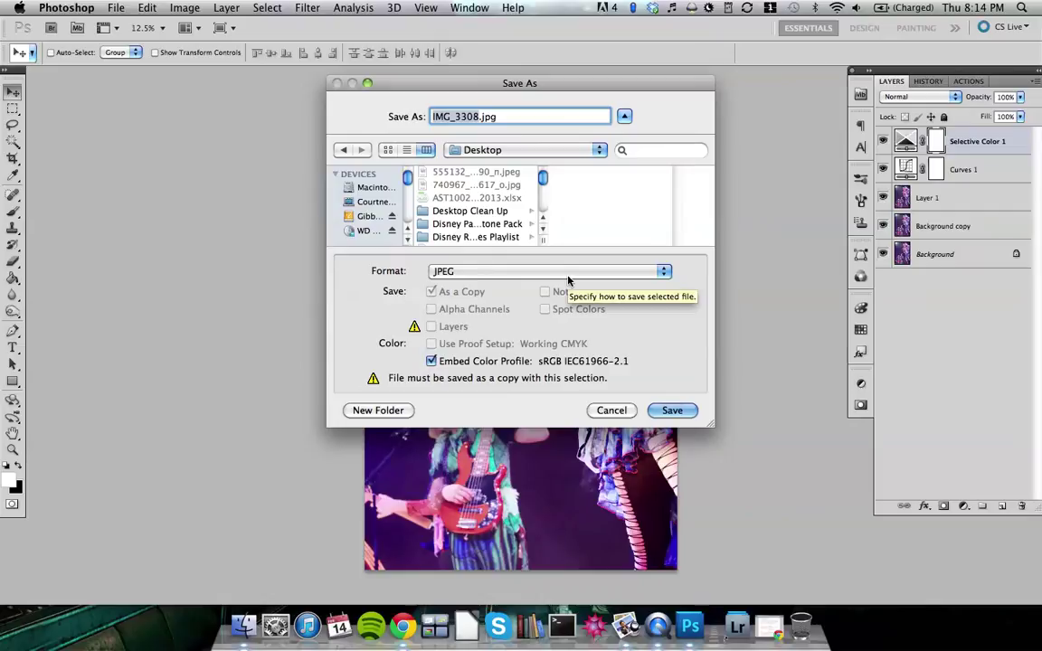
click(694, 410)
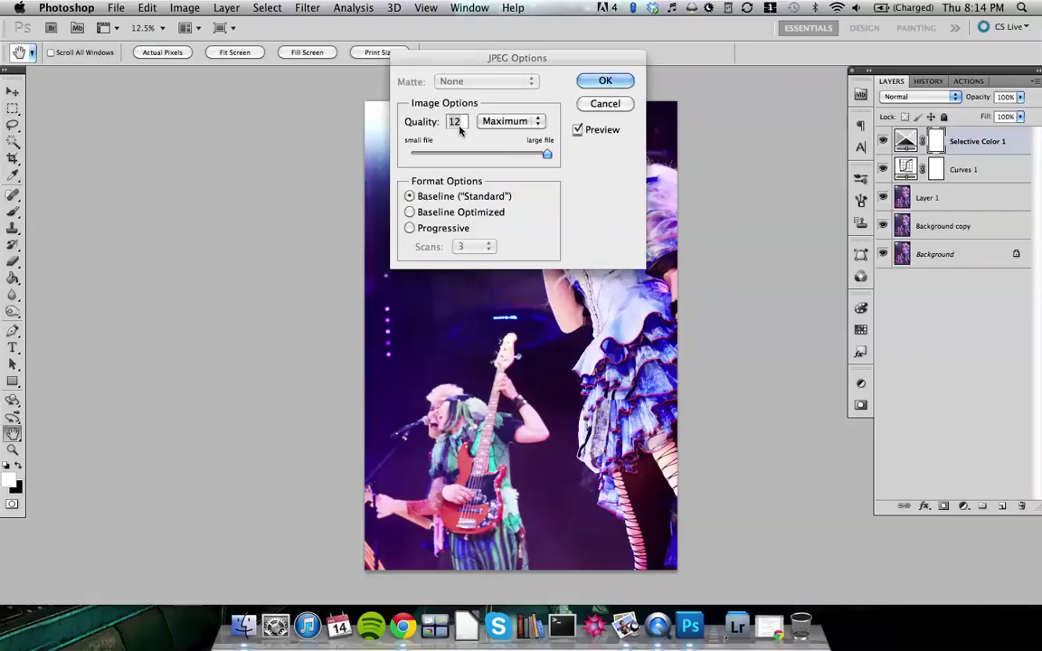
click(606, 82)
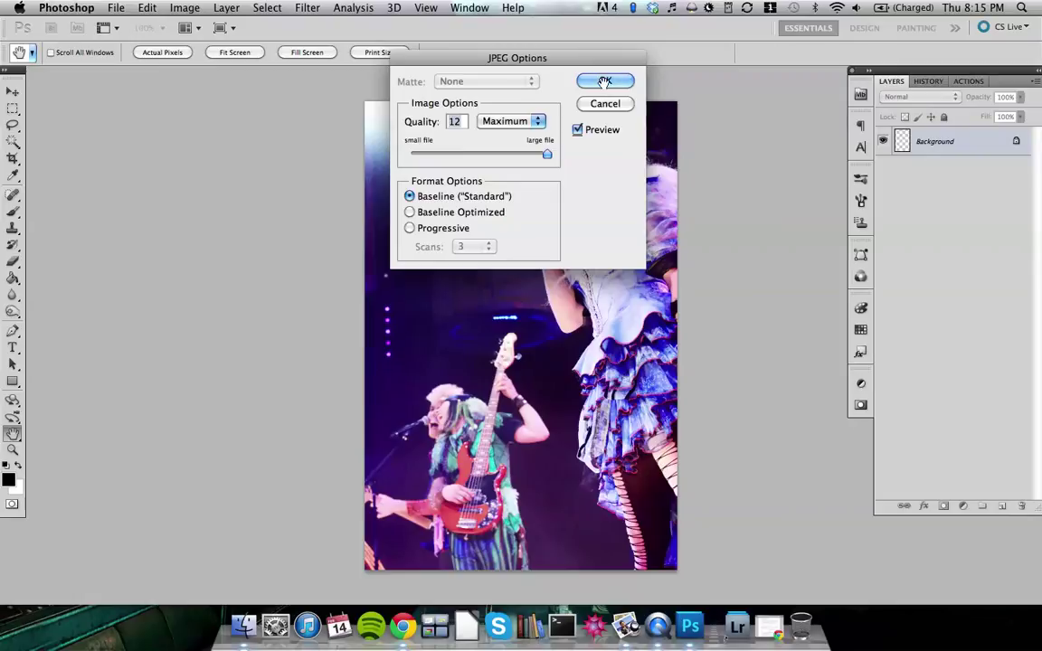
click(604, 81)
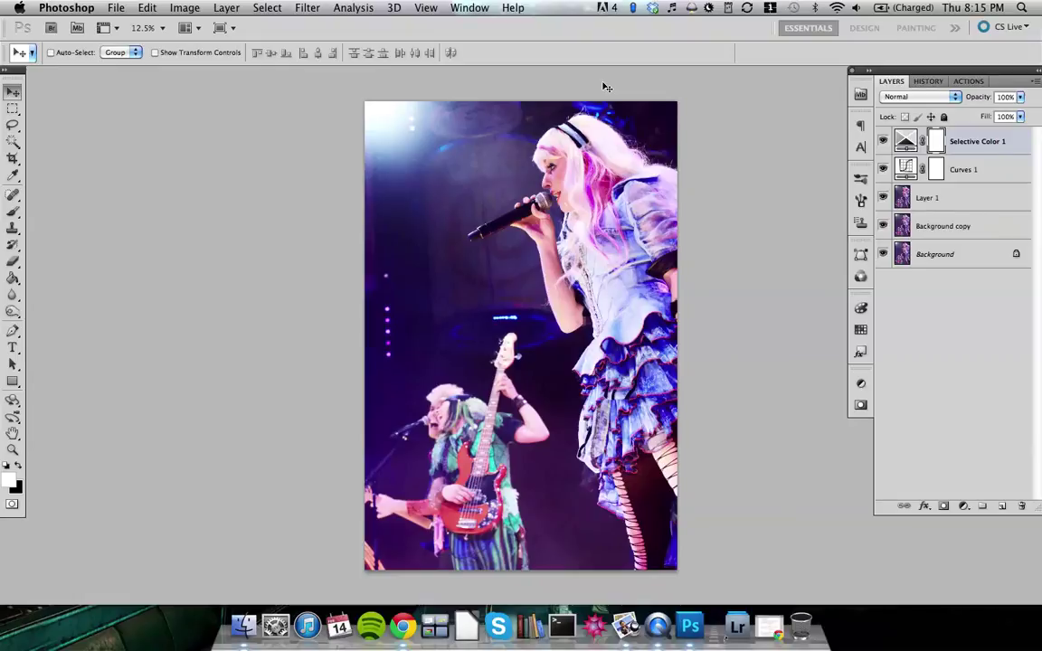
- Preview the photo in full-screen mode, return to the standard view, hide Photoshop and open Lightroom
key(f)
key(f)
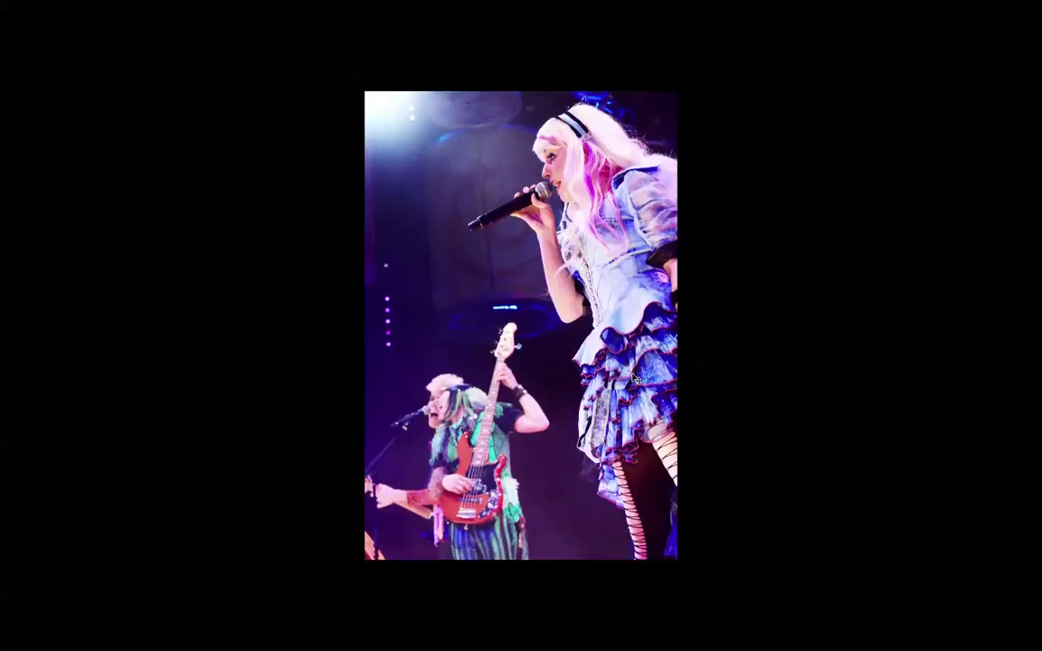
key(f)
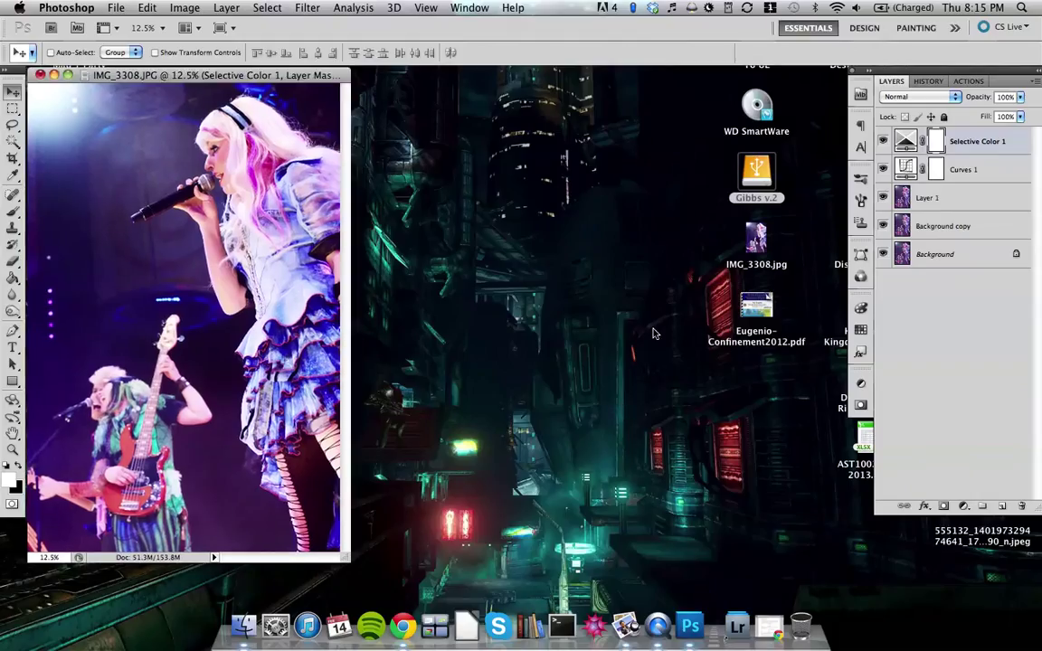
key(super+h)
click(737, 623)
click(736, 604)
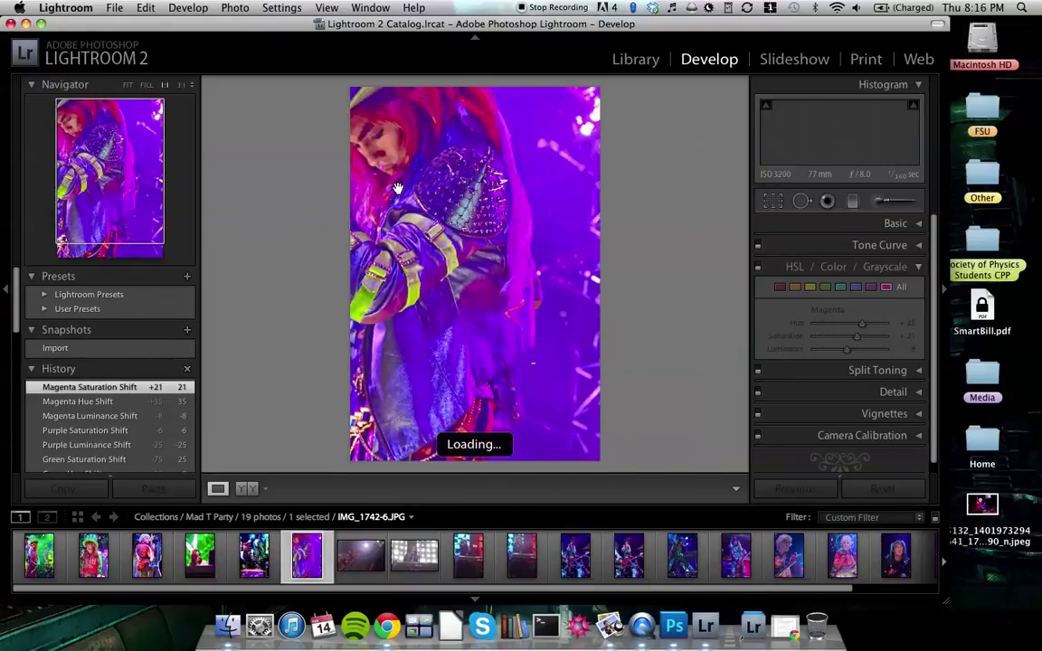
- From the Library grid, import IMG_3308.jpg from the desktop, copying it to a new location and adding it to the catalog
click(380, 163)
click(428, 206)
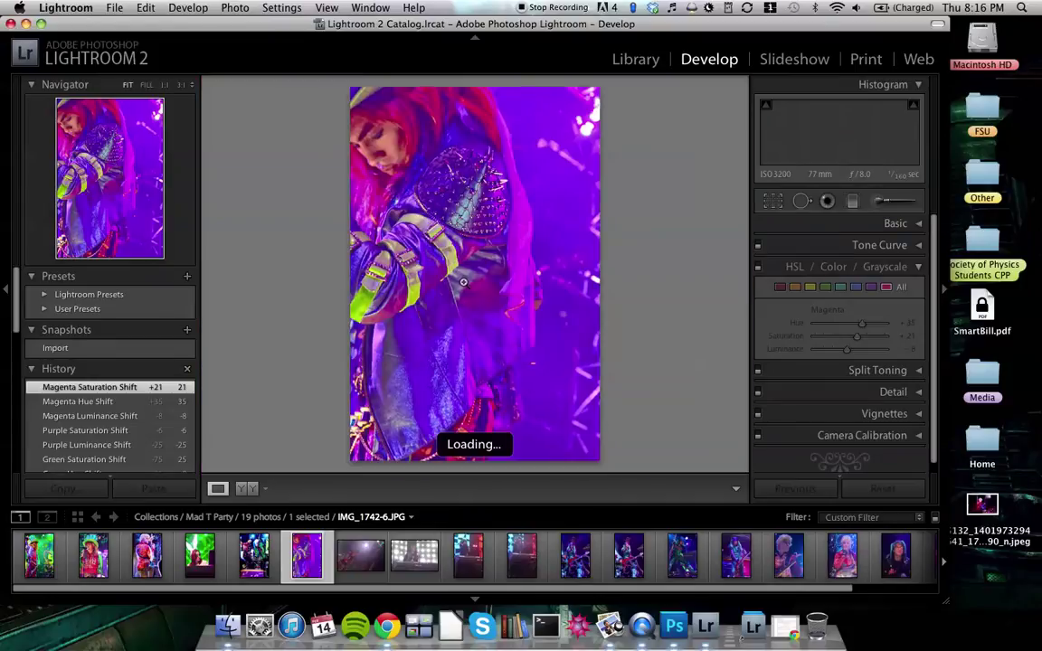
key(e)
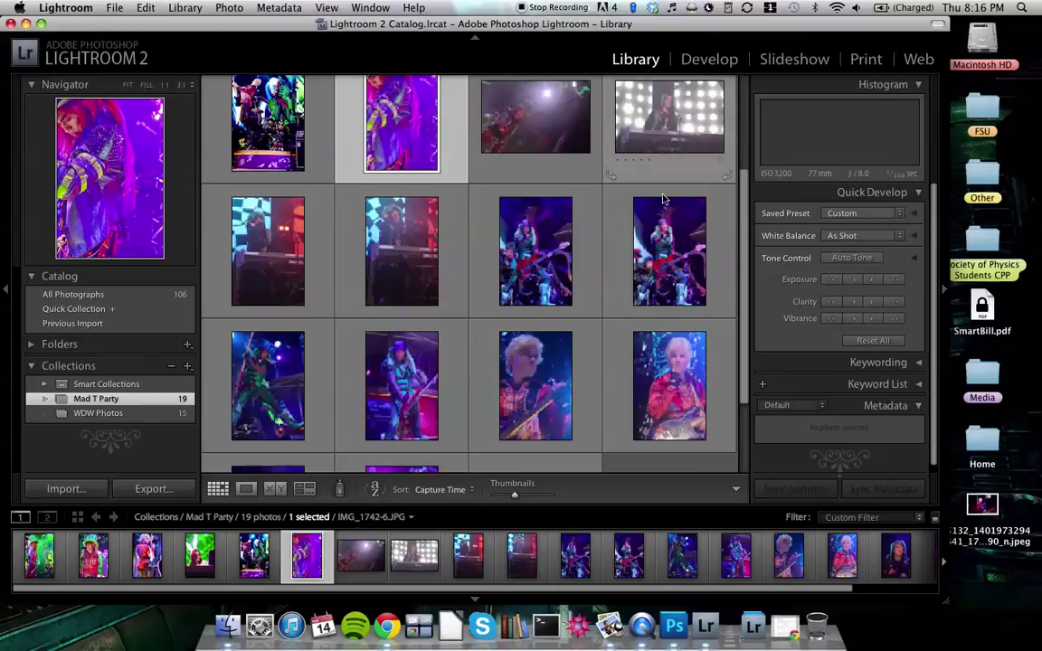
drag(696, 36, 741, 252)
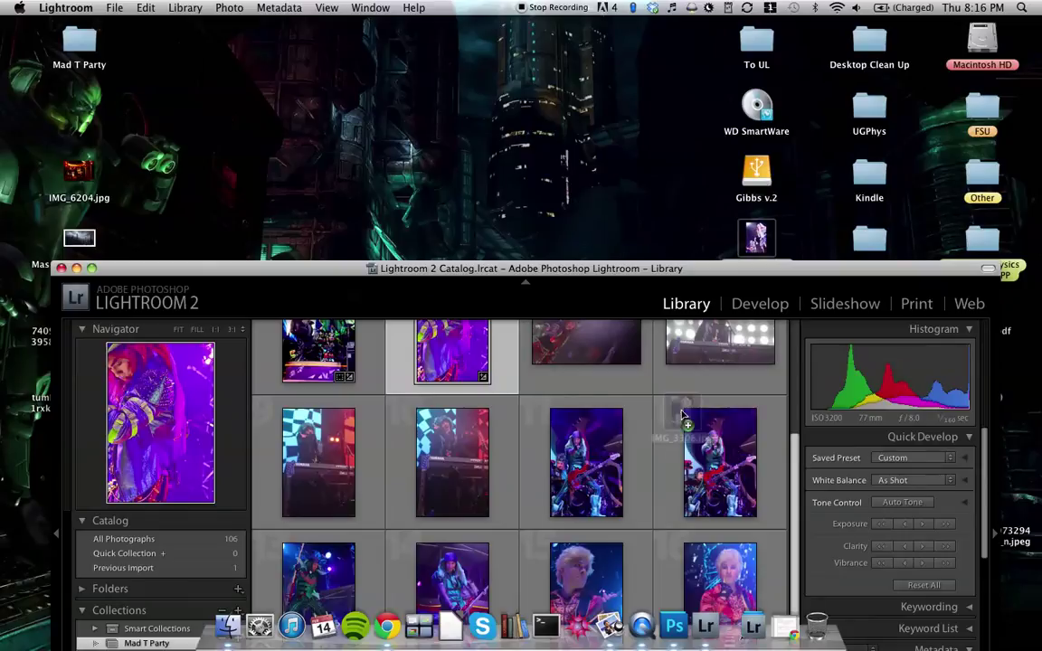
drag(705, 305, 660, 62)
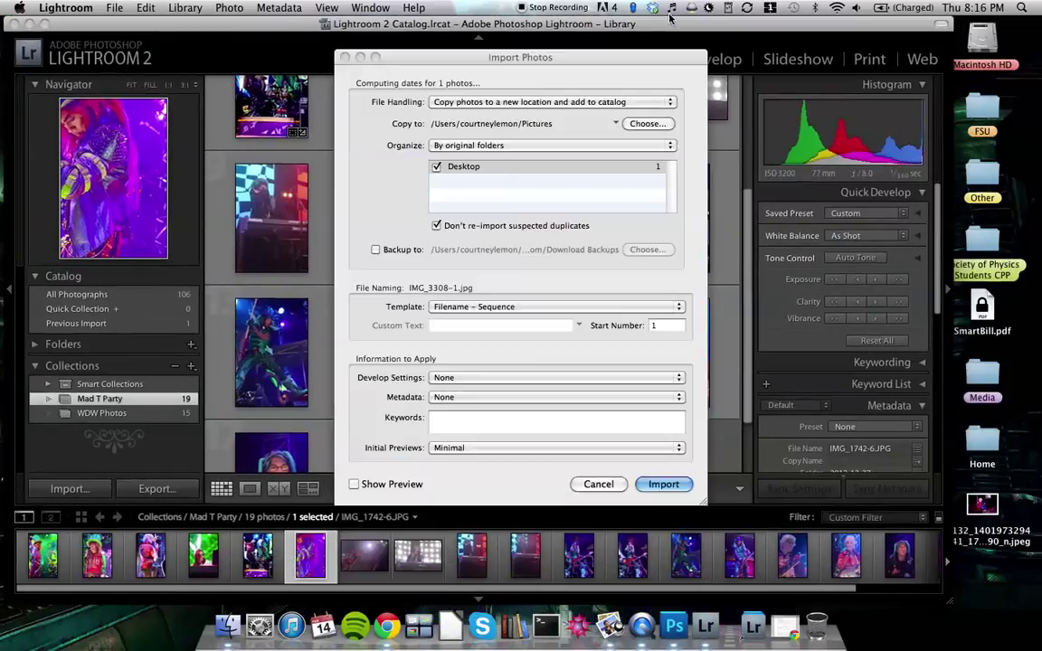
click(663, 484)
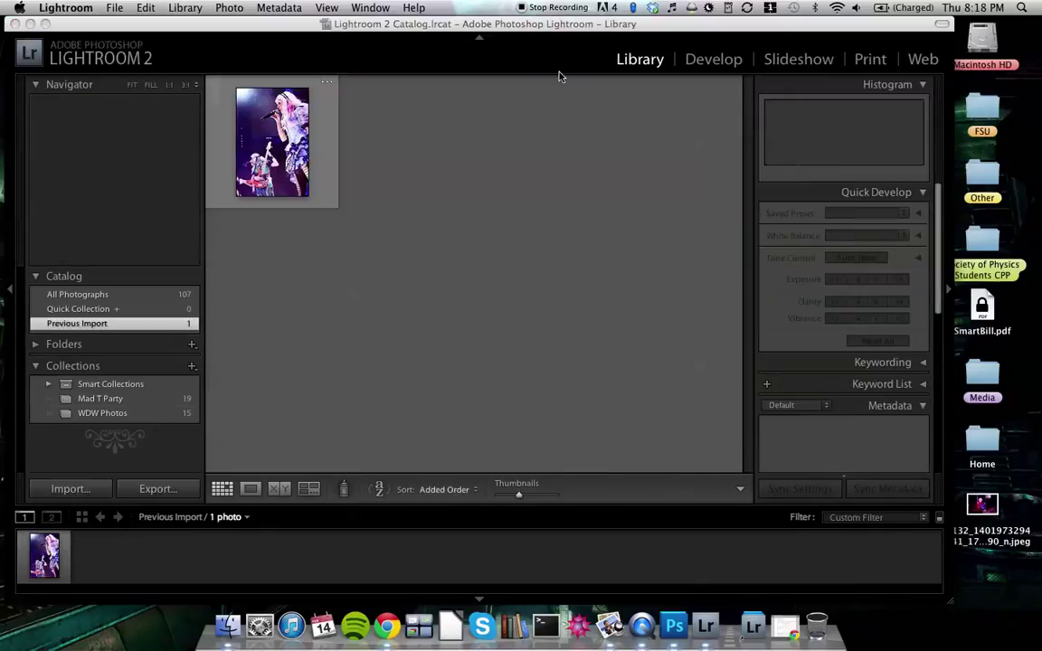
- Open the imported photo in the Develop module, show the Detail settings and view the whole photo
key(d)
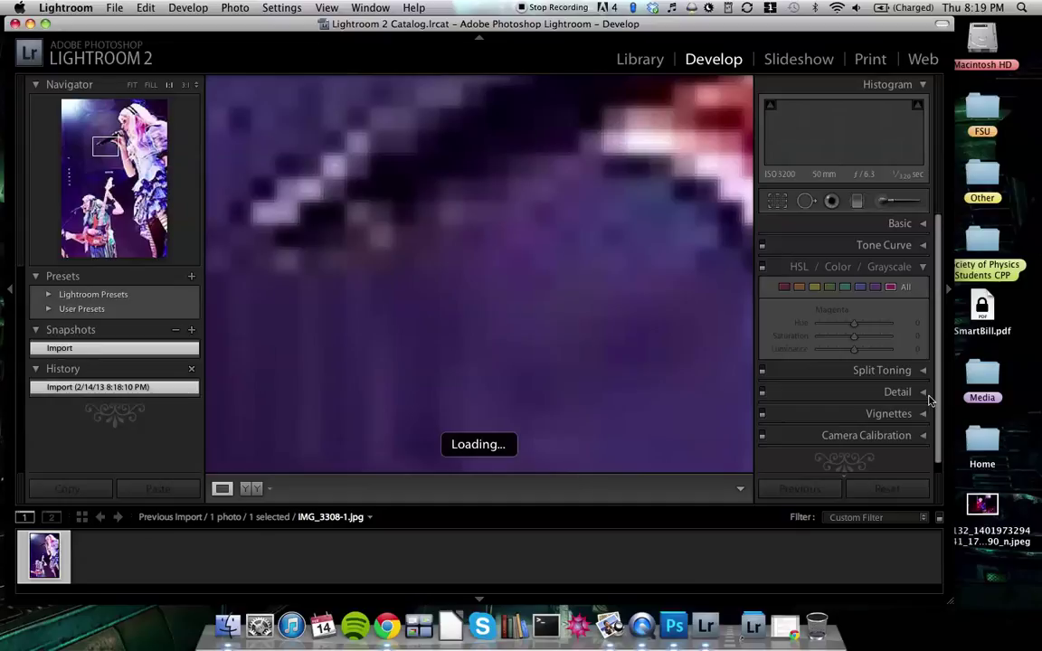
click(928, 395)
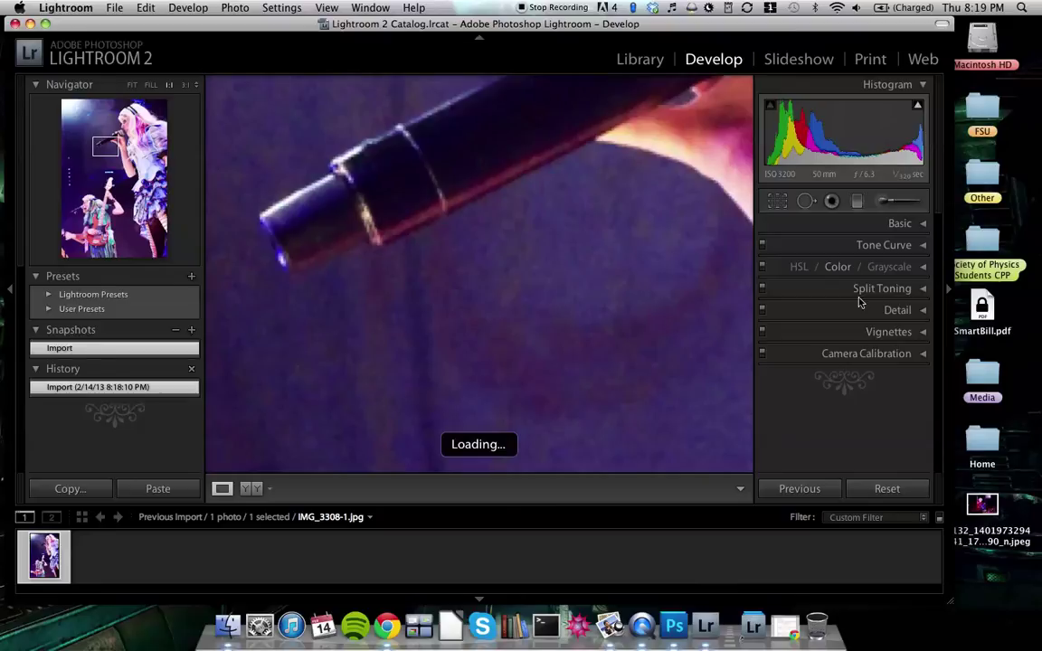
click(922, 311)
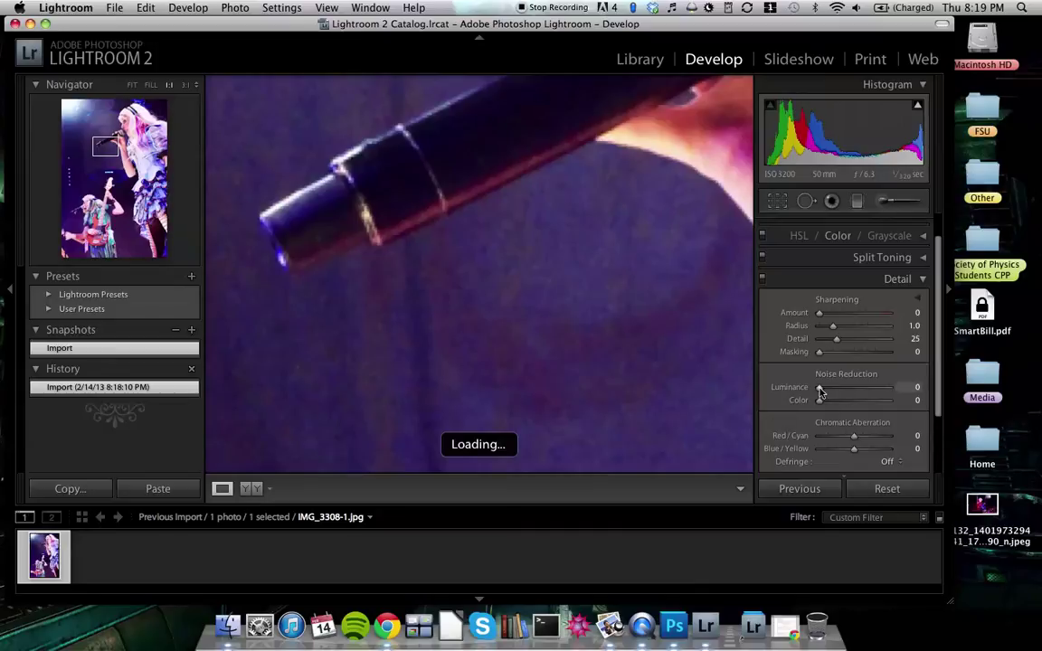
click(405, 277)
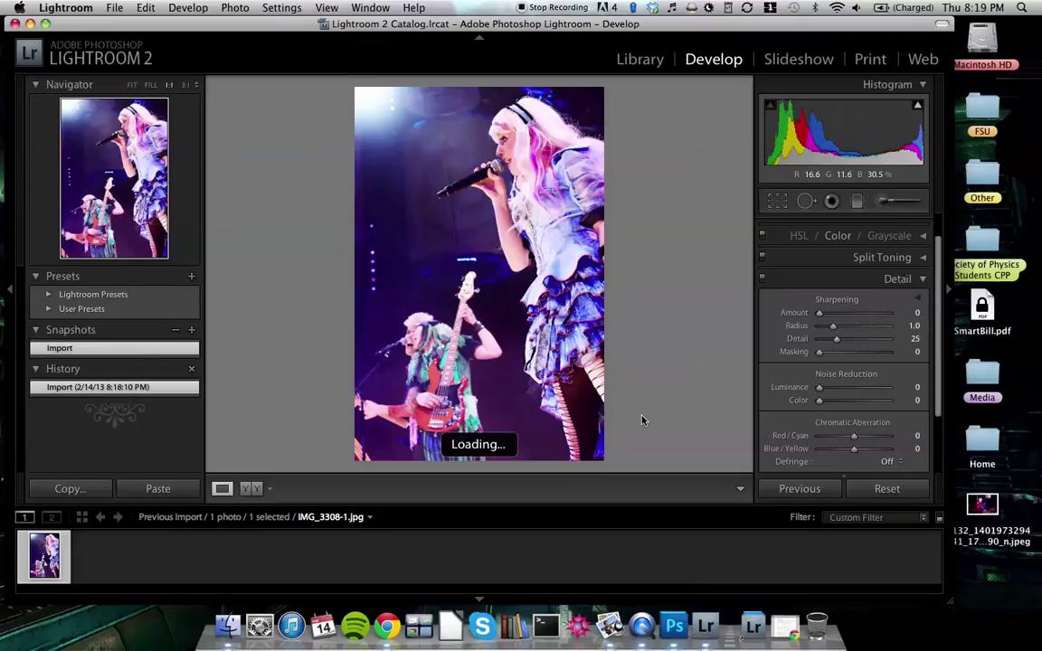
- Zoom into the dark backdrop, try Luminance noise reduction between 100 and its lowest values, and set it to 0
key(z)
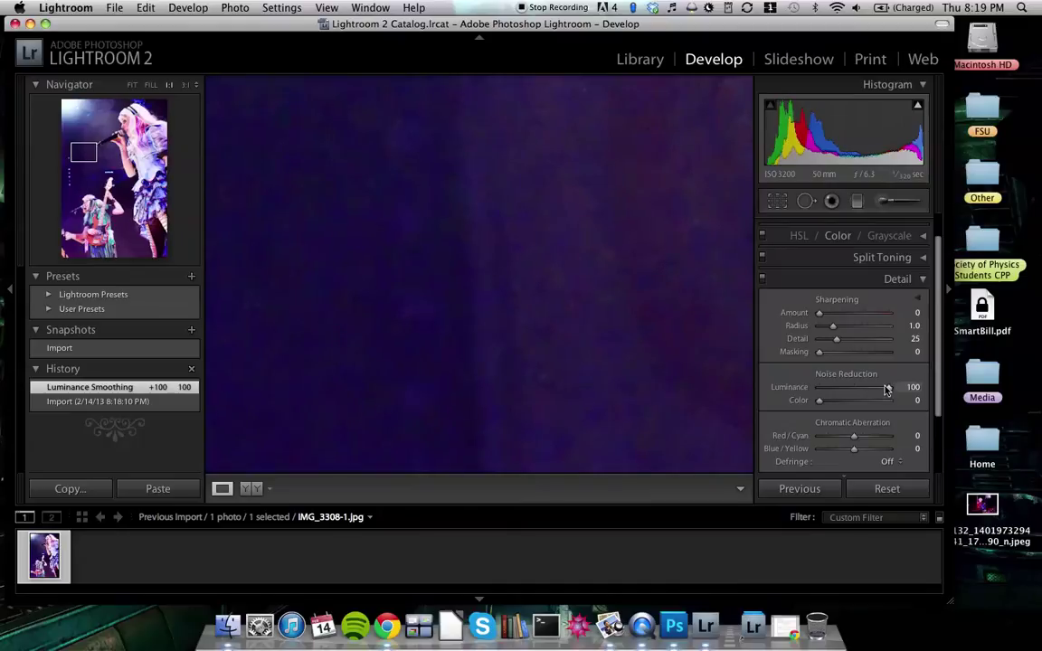
drag(879, 389, 823, 399)
click(891, 389)
drag(892, 389, 821, 391)
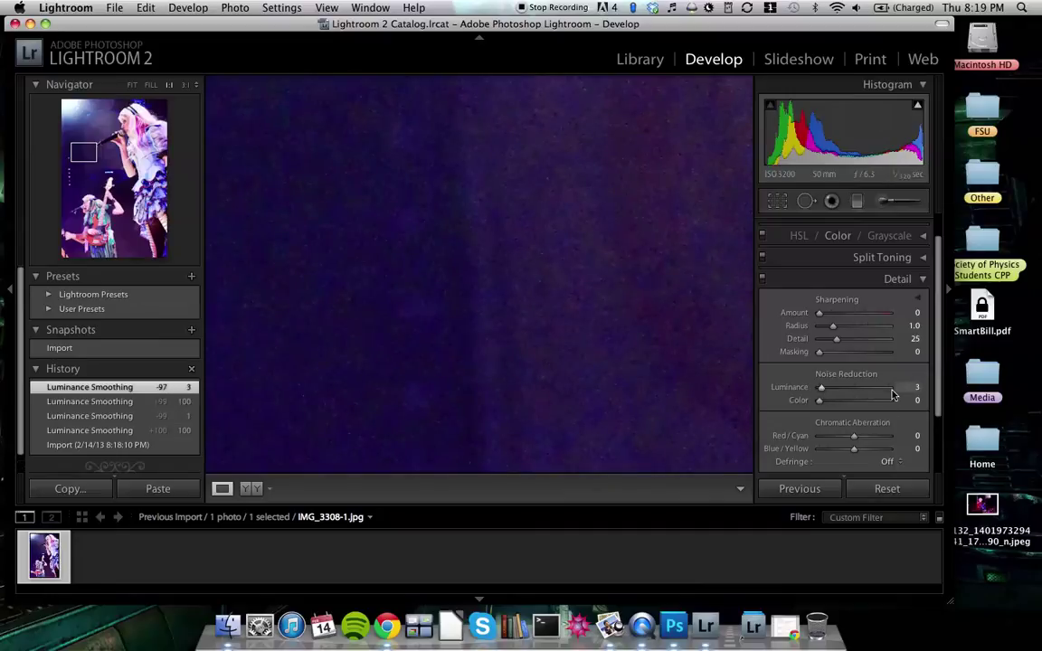
drag(890, 389, 816, 389)
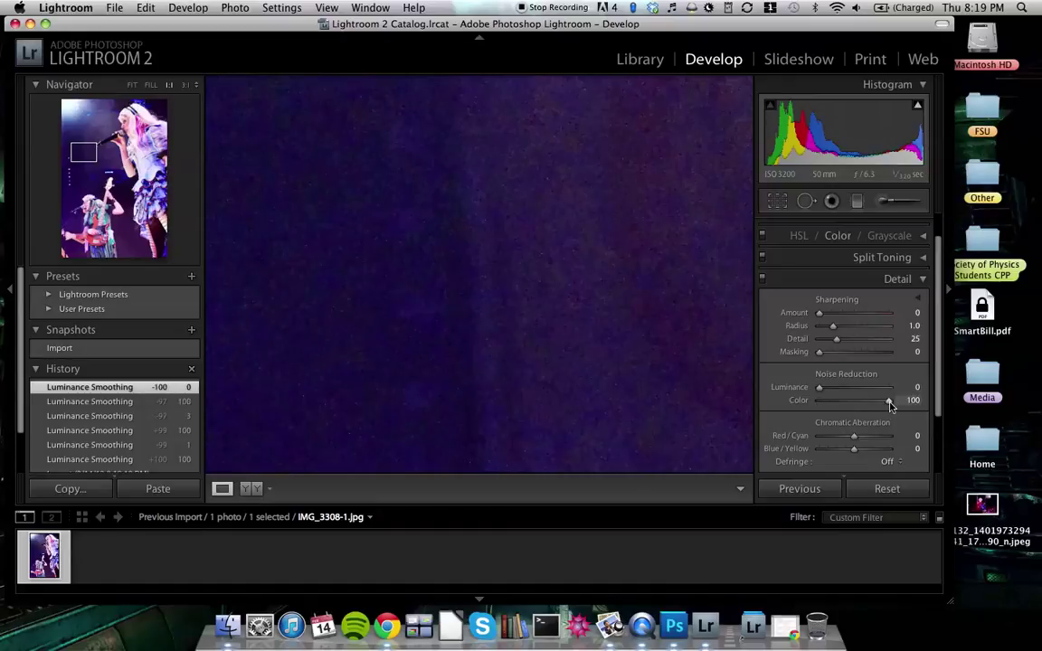
- Set the Color noise reduction to 5 and view the whole photo
drag(834, 400, 823, 400)
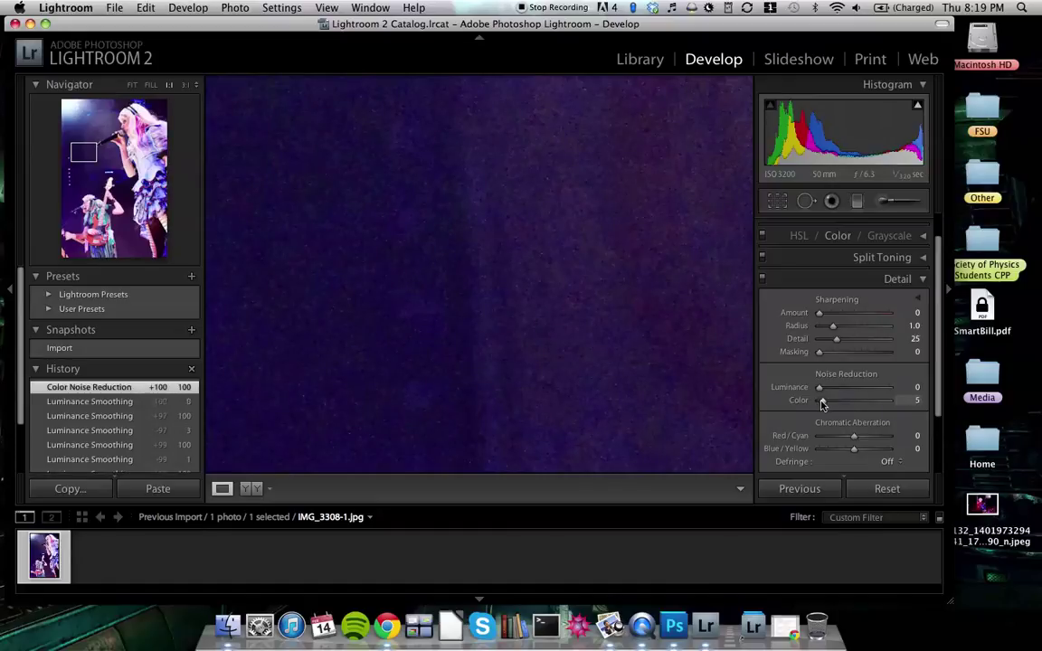
click(672, 249)
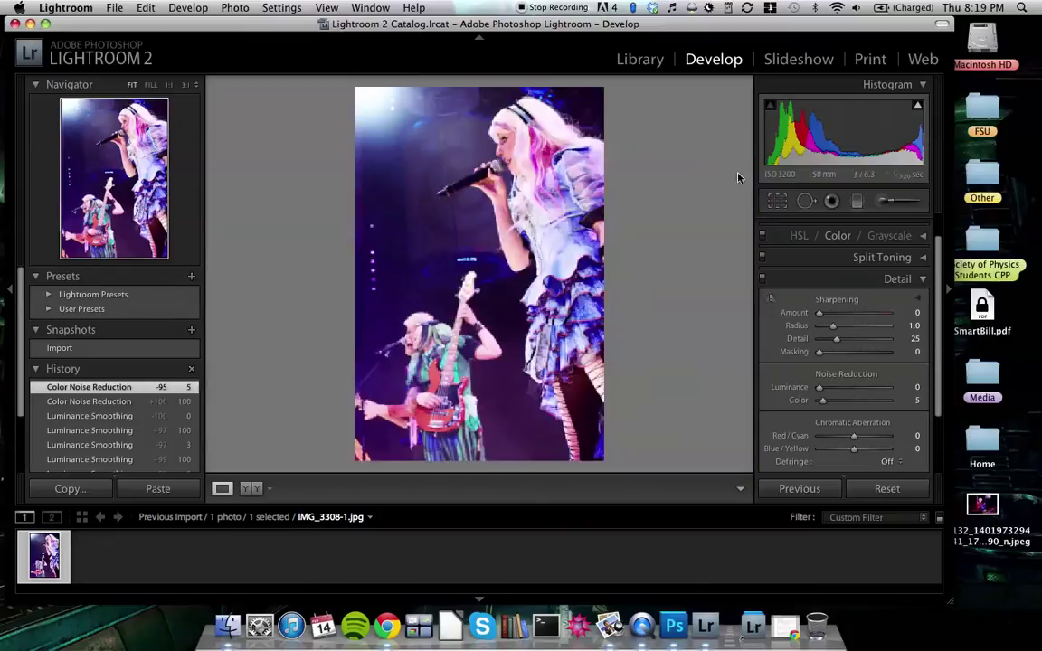
- Zoom in on the singer's face and microphone and try noise reduction with Luminance at 49 and Color at 50
click(509, 150)
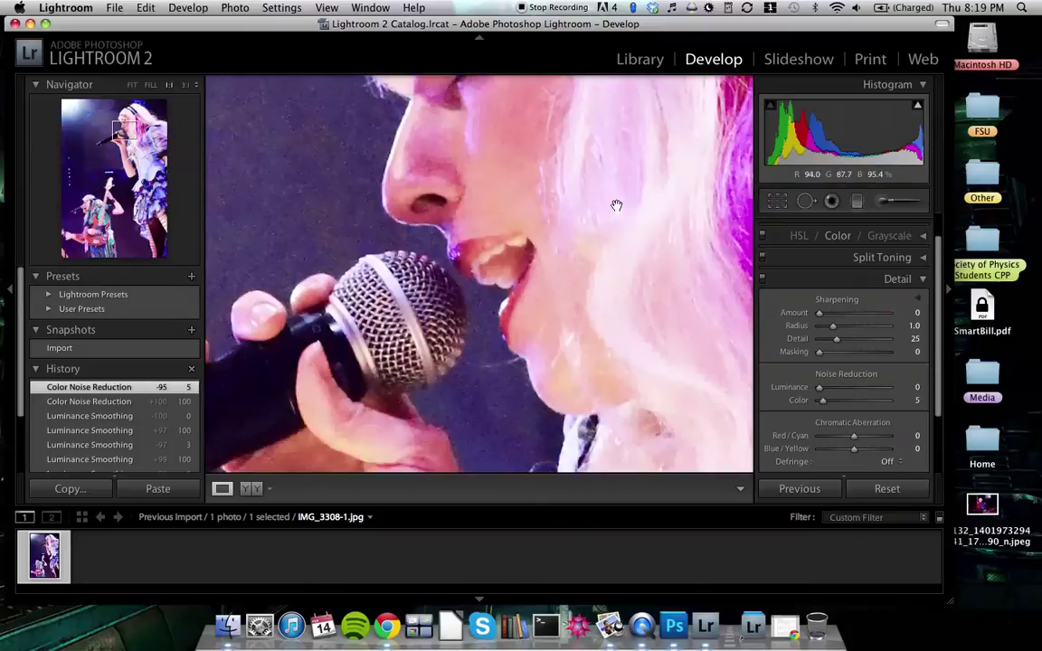
scroll(563, 223, up, 5)
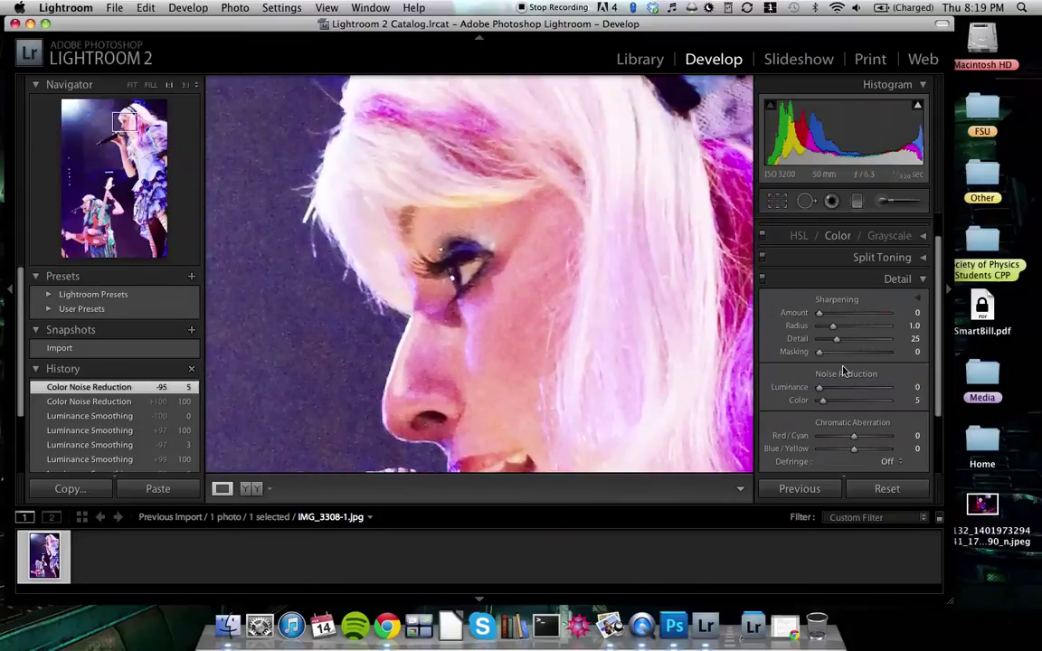
scroll(667, 301, down, 2)
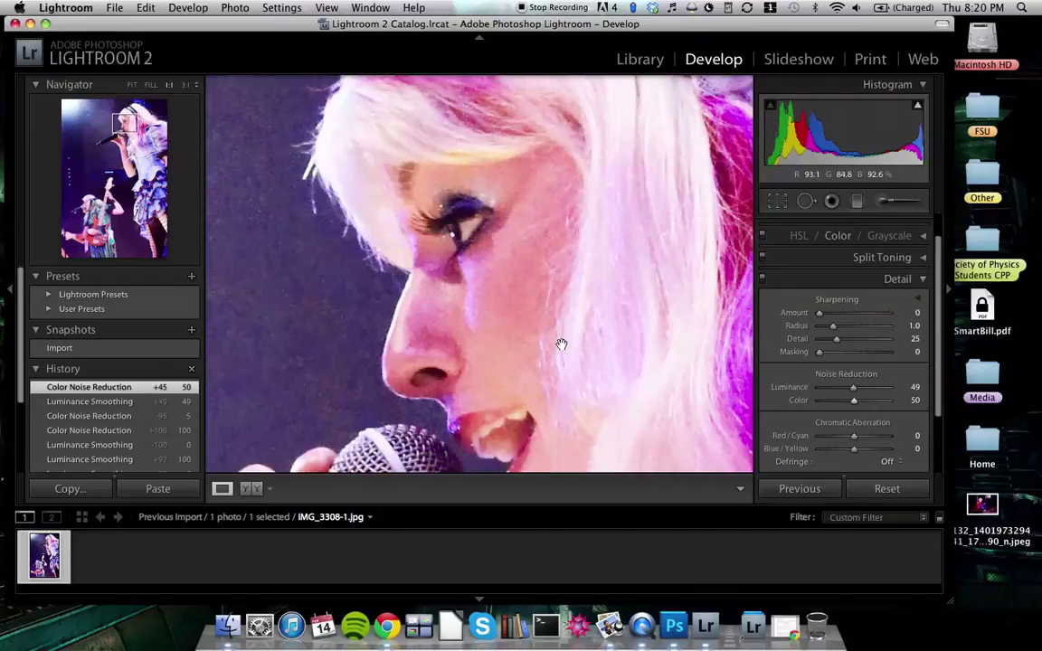
scroll(562, 345, down, 2)
scroll(561, 344, down, 10)
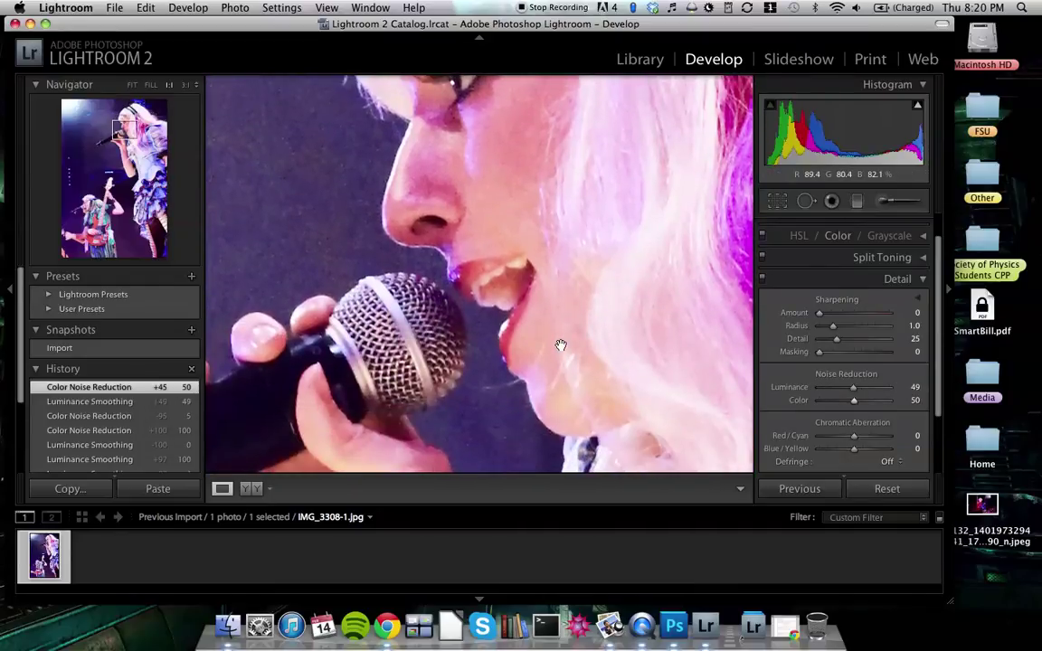
- Set the noise reduction to Luminance 100 and Color 98, and view the whole photo
scroll(561, 345, up, 5)
drag(853, 387, 887, 400)
scroll(558, 249, up, 5)
key(z)
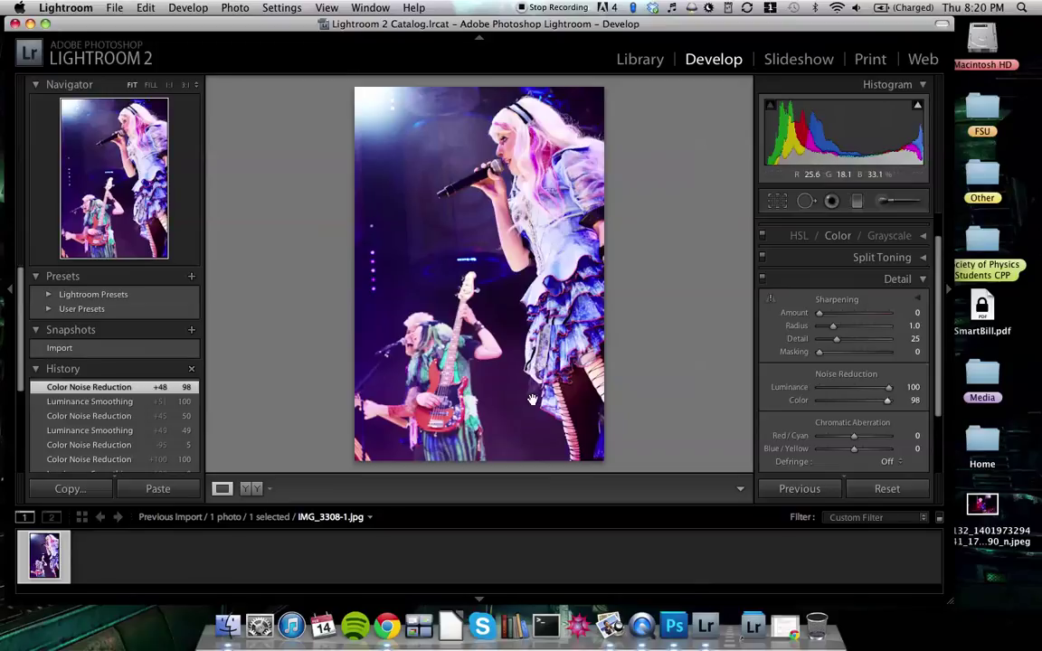
- Examine the noise reduction up close on the singer's skirt and legs, arm and face, and return to the whole photo
click(542, 361)
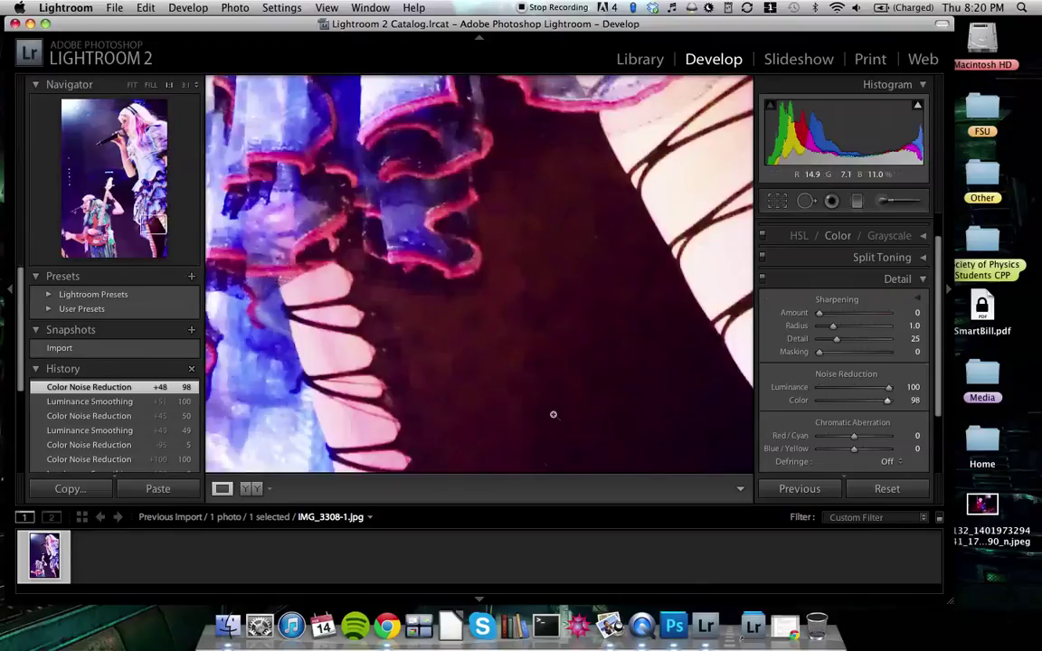
click(599, 448)
click(512, 235)
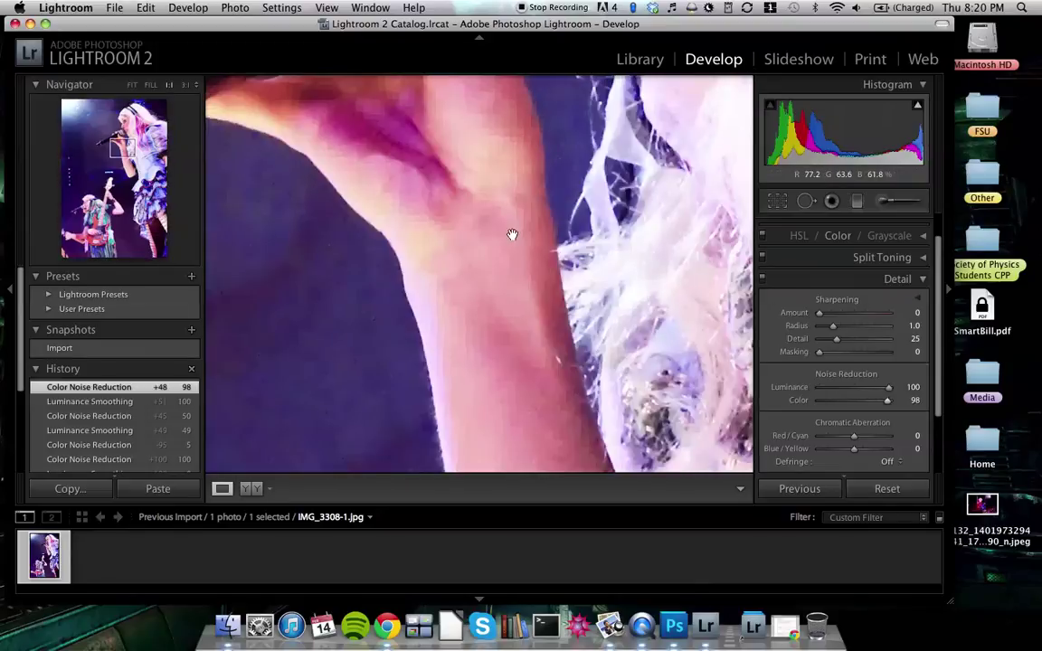
click(549, 179)
click(520, 158)
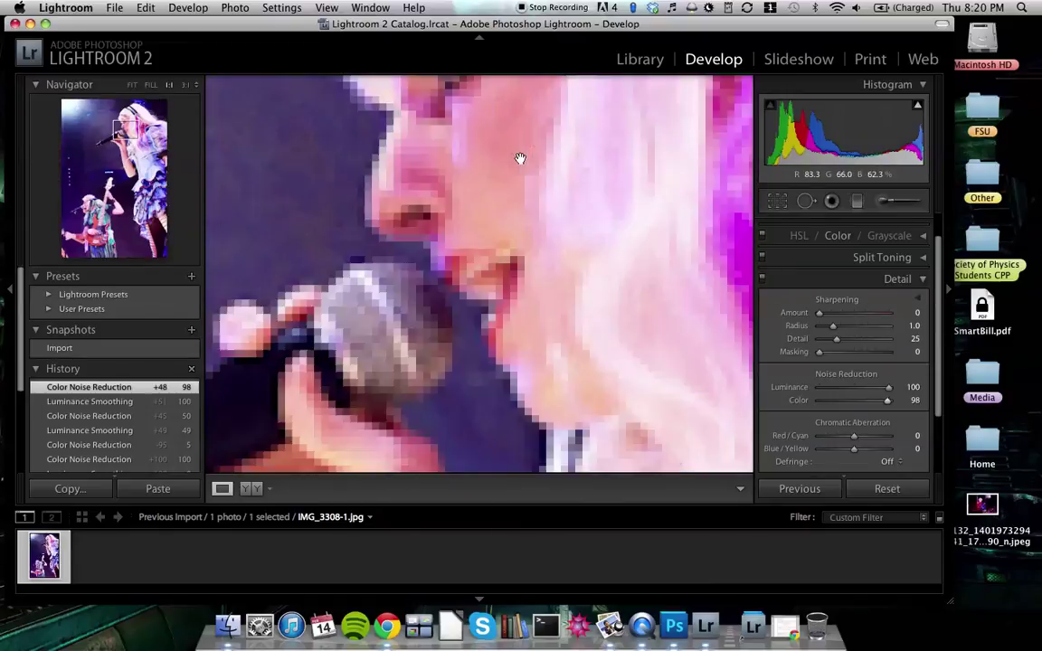
click(579, 316)
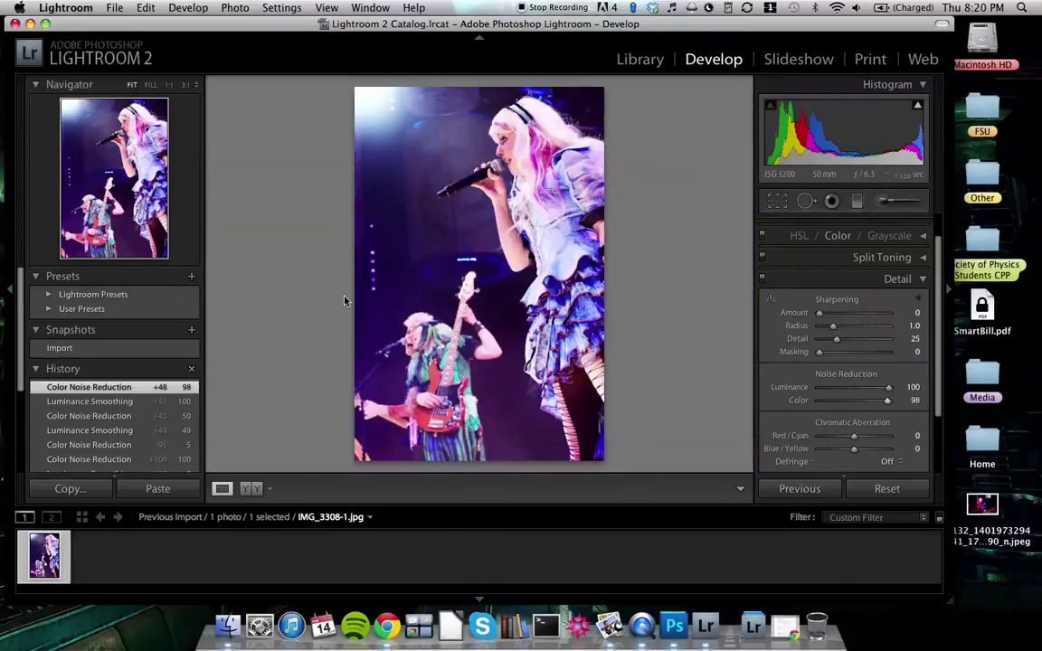
key(F5)
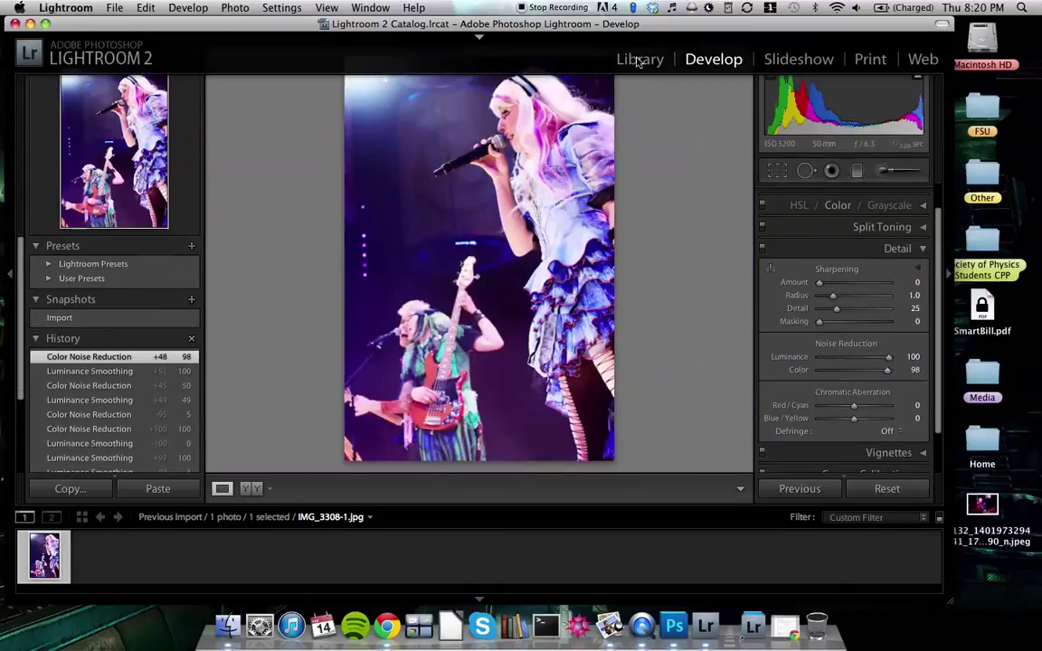